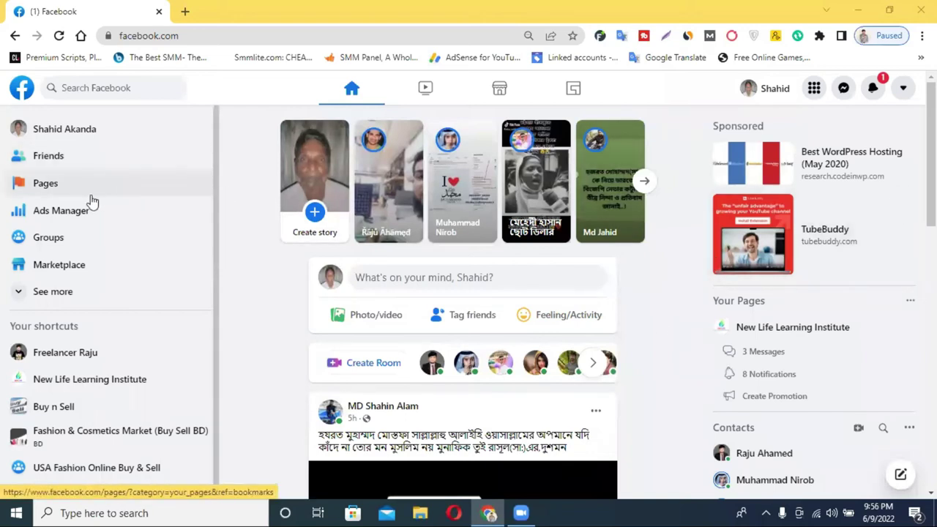
# Step: Open Ads Manager from the Facebook home page, dismiss the payment warning banner and look across the campaign table's columns
pyautogui.click(57, 212)
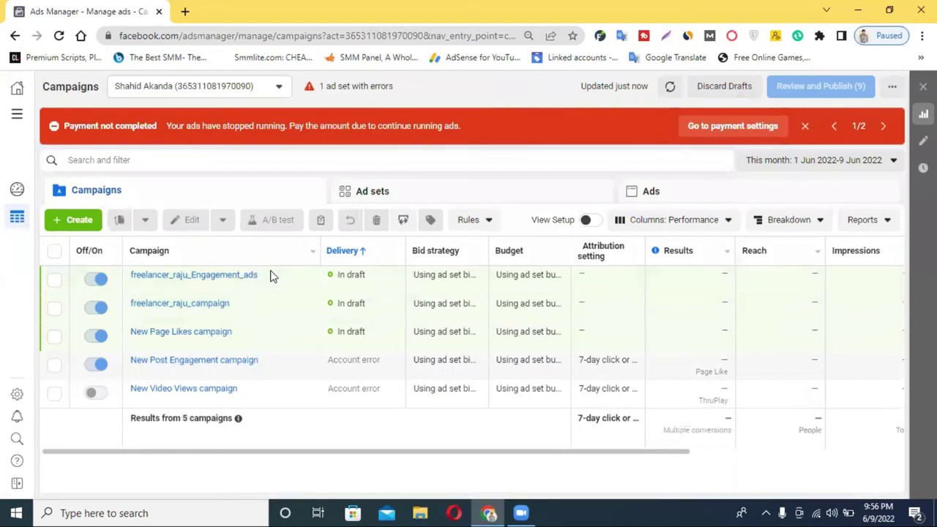
pyautogui.click(805, 126)
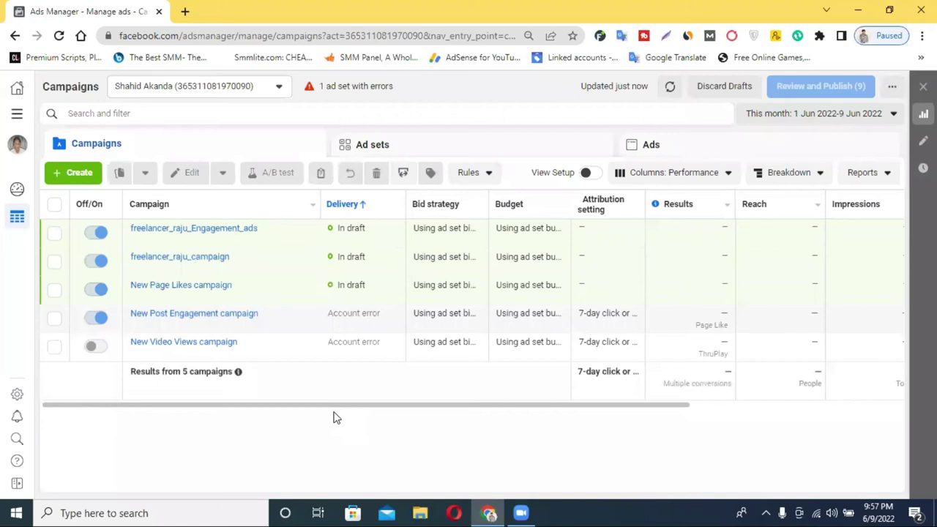
pyautogui.moveTo(376, 403); pyautogui.dragTo(359, 411)
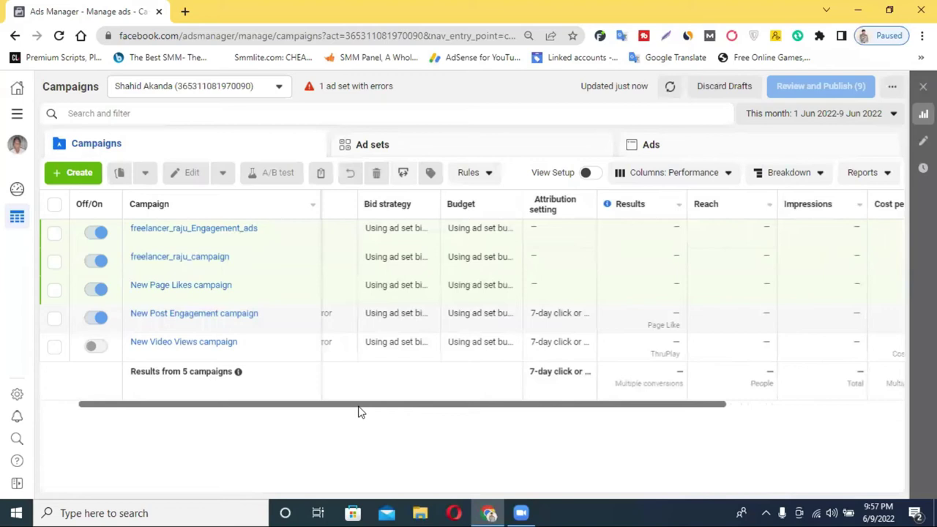
pyautogui.moveTo(358, 407); pyautogui.dragTo(258, 410)
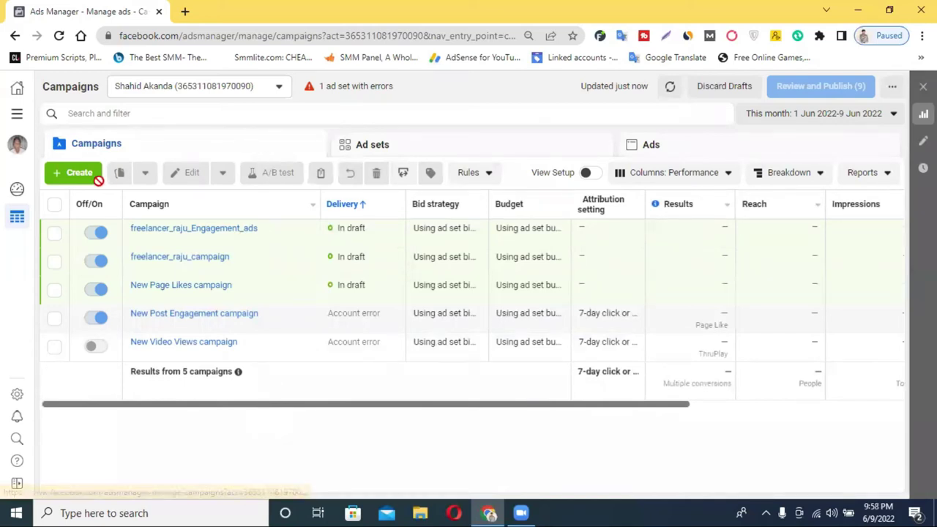
# Step: View the list of available ad accounts and close it without switching accounts
pyautogui.click(197, 96)
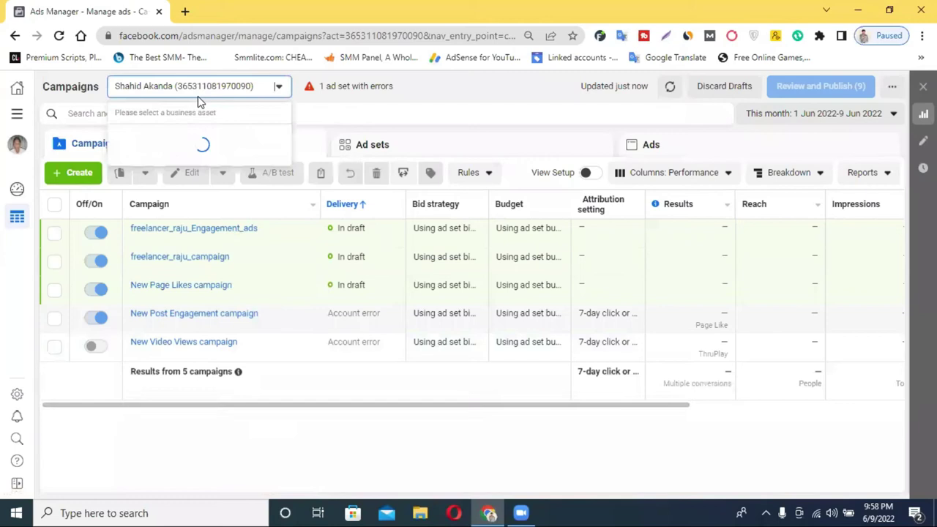
pyautogui.click(200, 177)
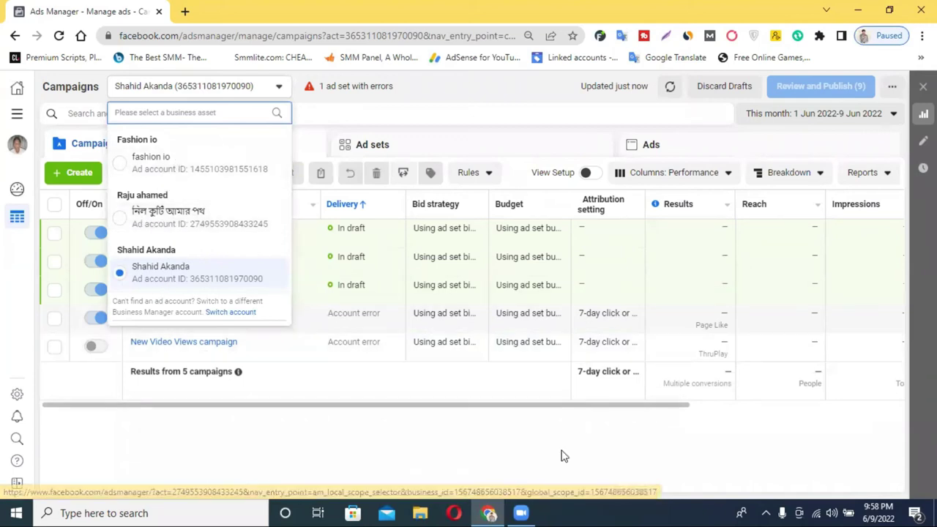
pyautogui.click(326, 369)
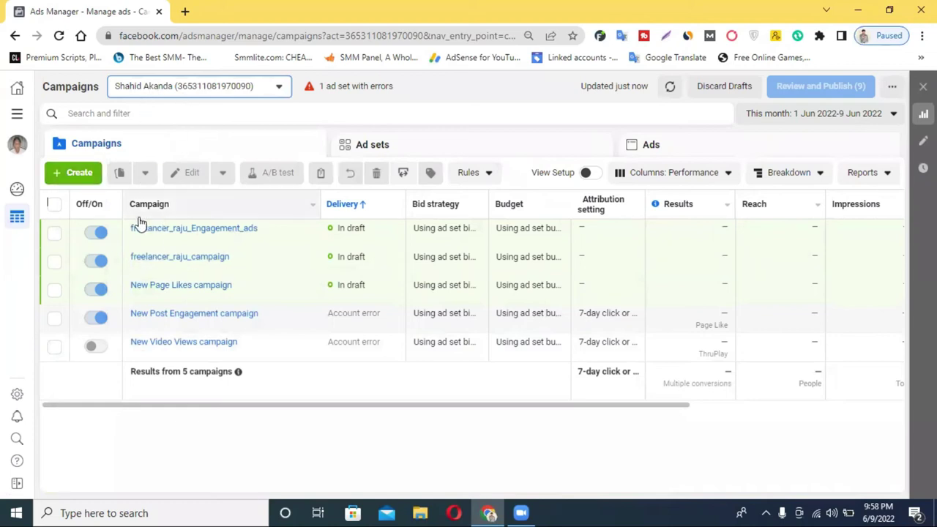
# Step: Create a new campaign with the Traffic objective
pyautogui.click(78, 174)
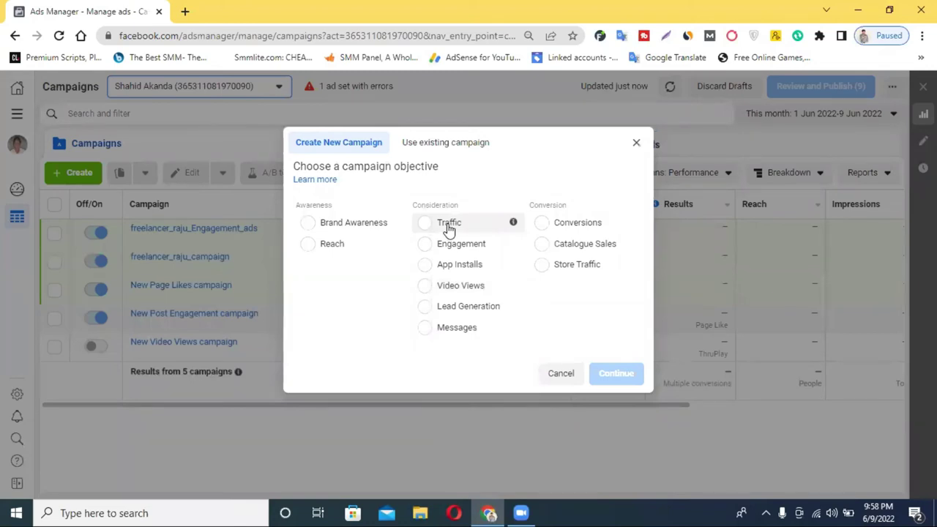
pyautogui.click(424, 223)
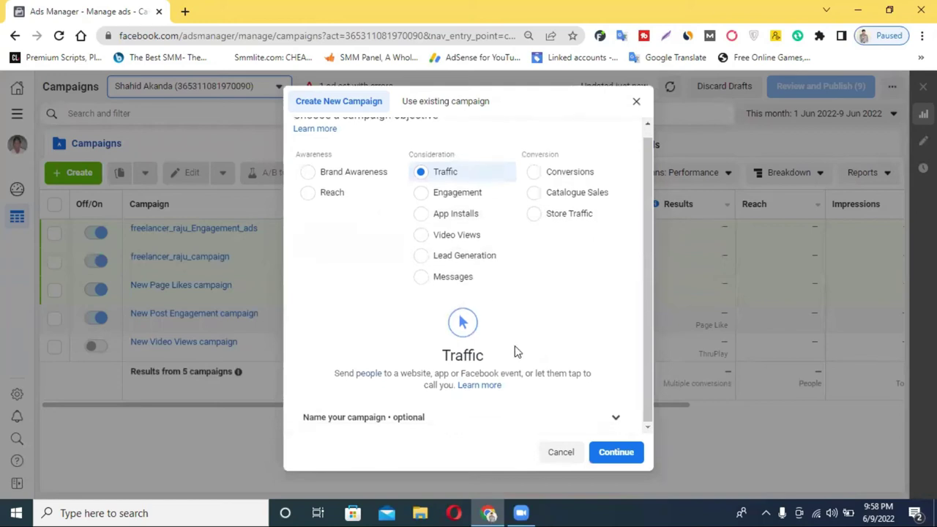
pyautogui.click(620, 455)
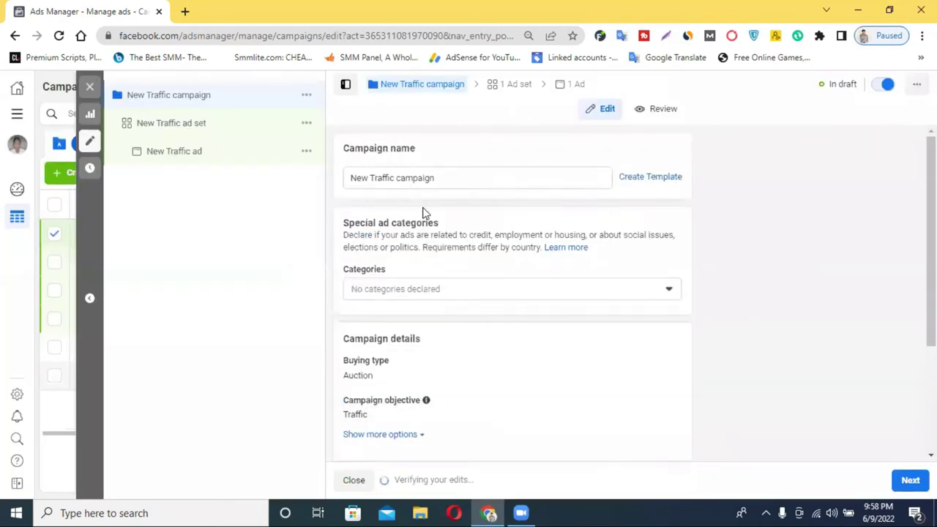
# Step: Rename the new campaign as "NL Traffic Ad campaign"
pyautogui.moveTo(367, 180); pyautogui.dragTo(335, 182)
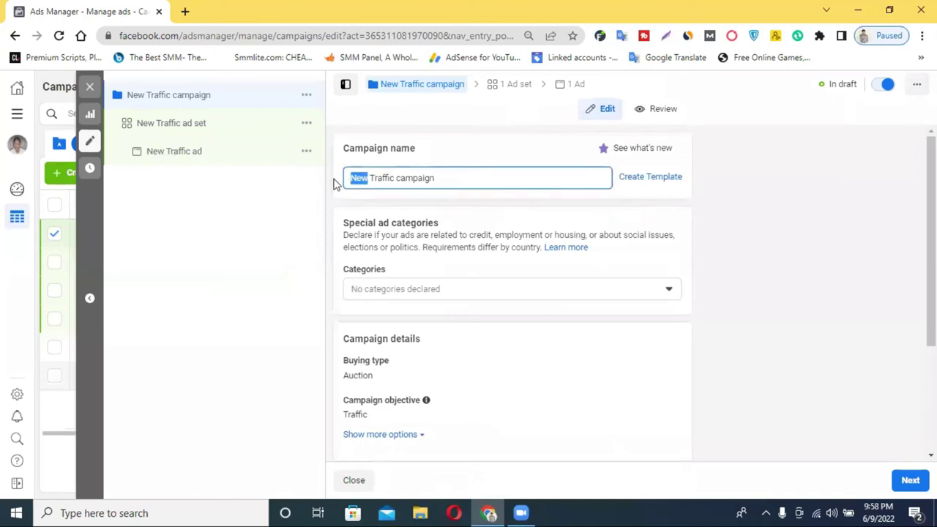
pyautogui.click(459, 174)
pyautogui.moveTo(370, 178); pyautogui.dragTo(350, 182)
pyautogui.write('NL')
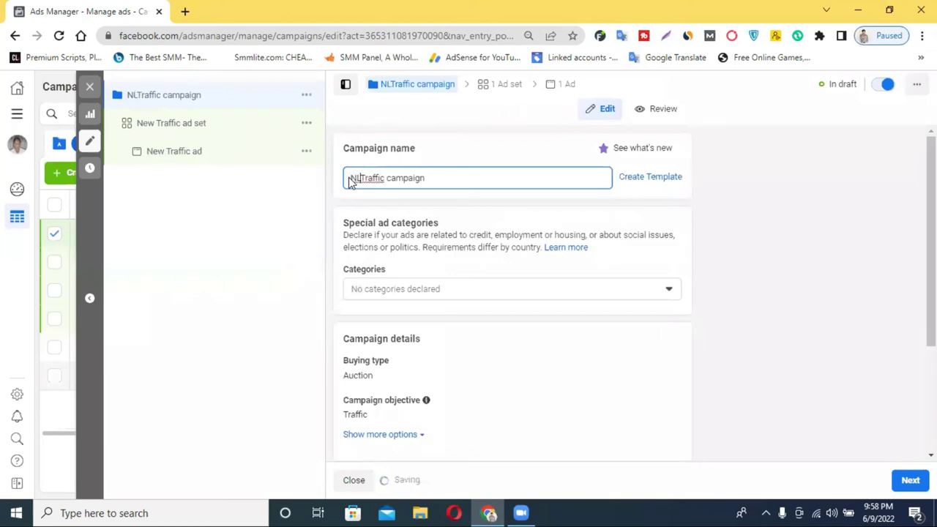
pyautogui.click(434, 178)
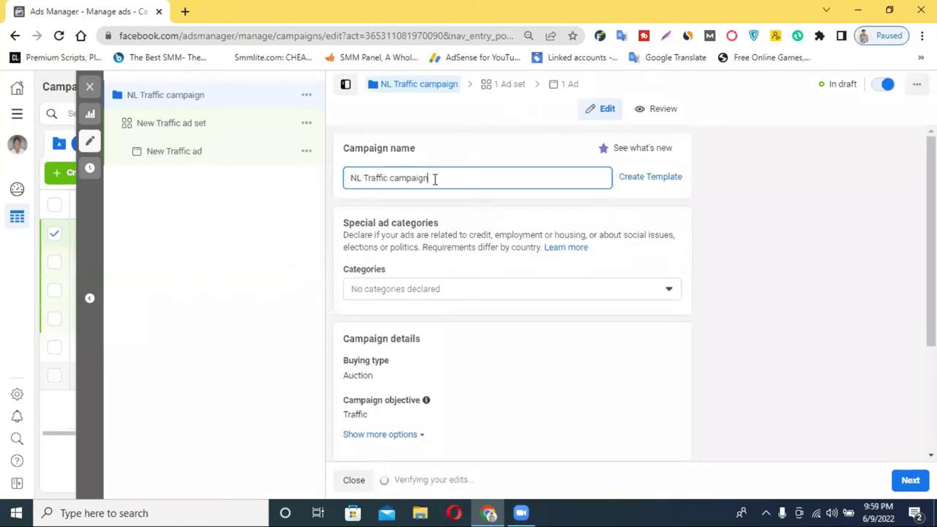
pyautogui.click(391, 178)
pyautogui.write('ad')
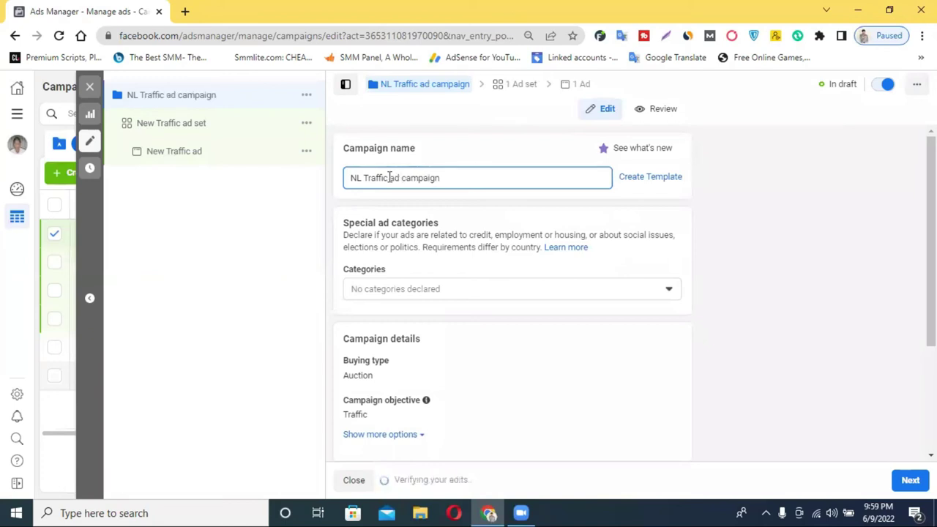
pyautogui.moveTo(389, 178); pyautogui.dragTo(393, 179)
pyautogui.write('A')
pyautogui.click(721, 202)
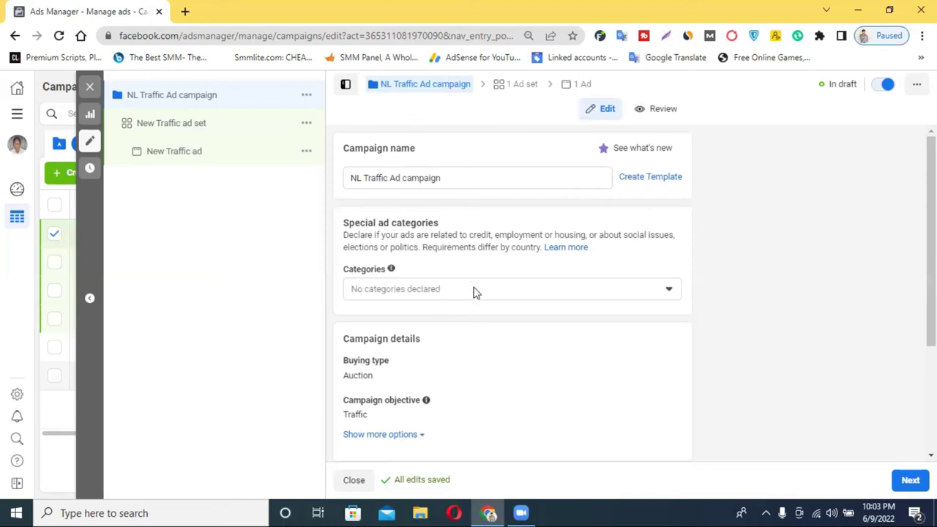
# Step: Check the special ad categories and campaign details without declaring a category, and continue to the ad set level
pyautogui.scroll(-2, 484, 306)
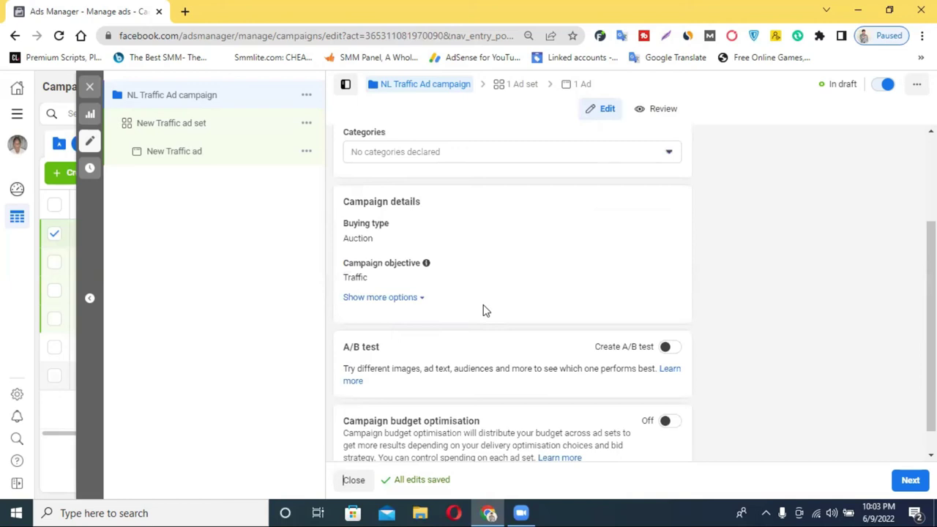
pyautogui.scroll(2, 483, 311)
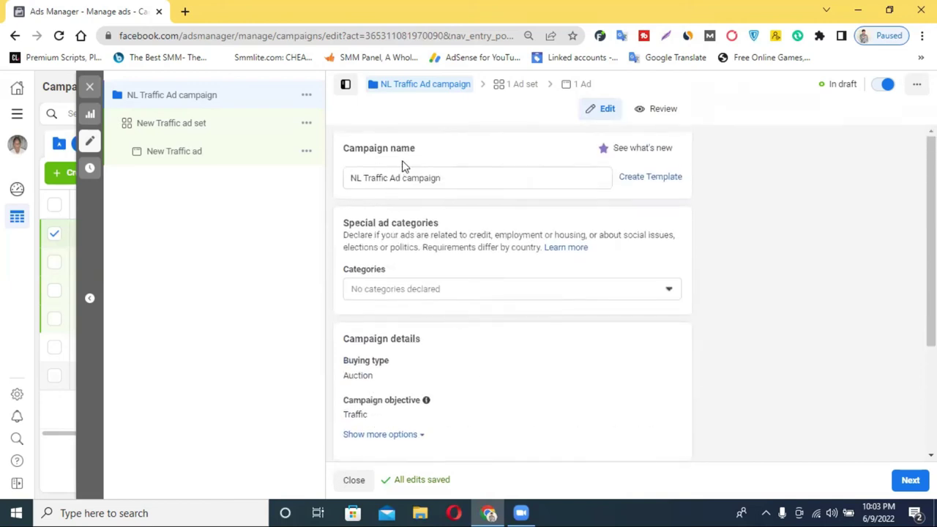
pyautogui.click(448, 292)
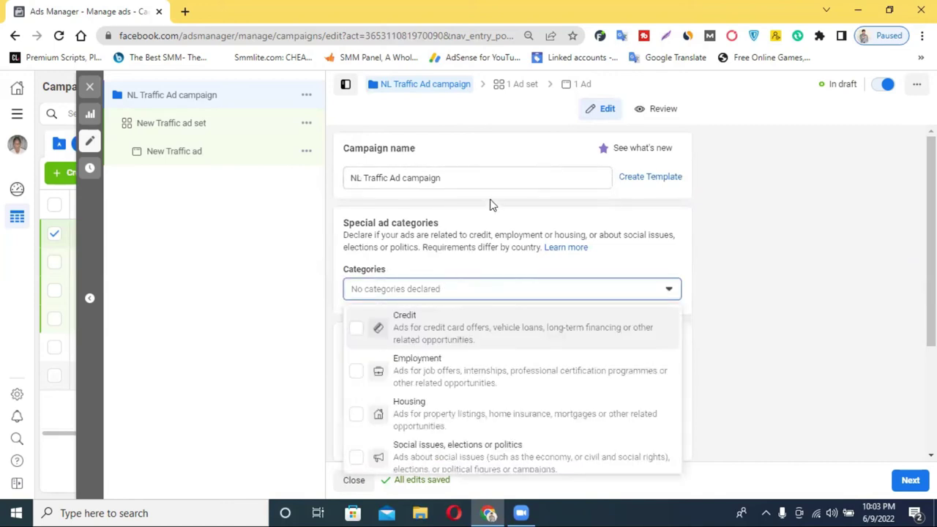
pyautogui.click(270, 195)
pyautogui.scroll(-3, 592, 297)
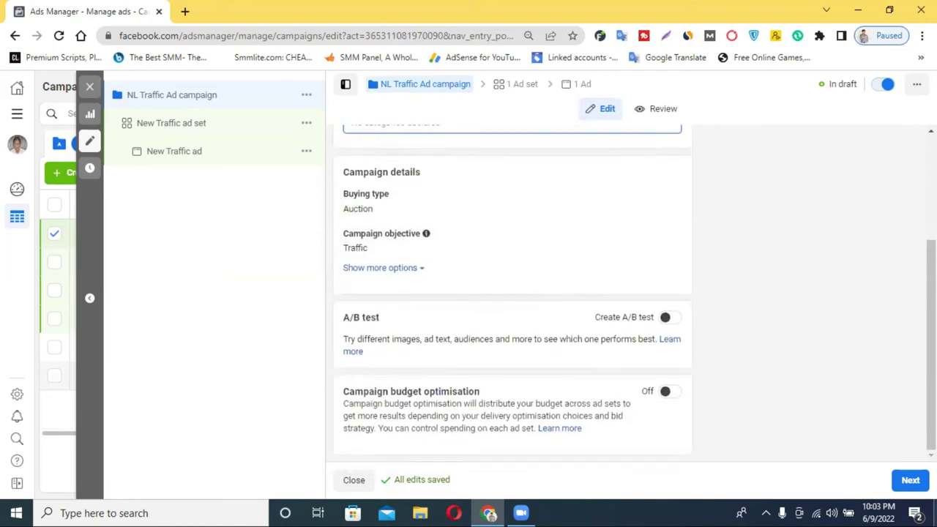
pyautogui.scroll(3, 387, 299)
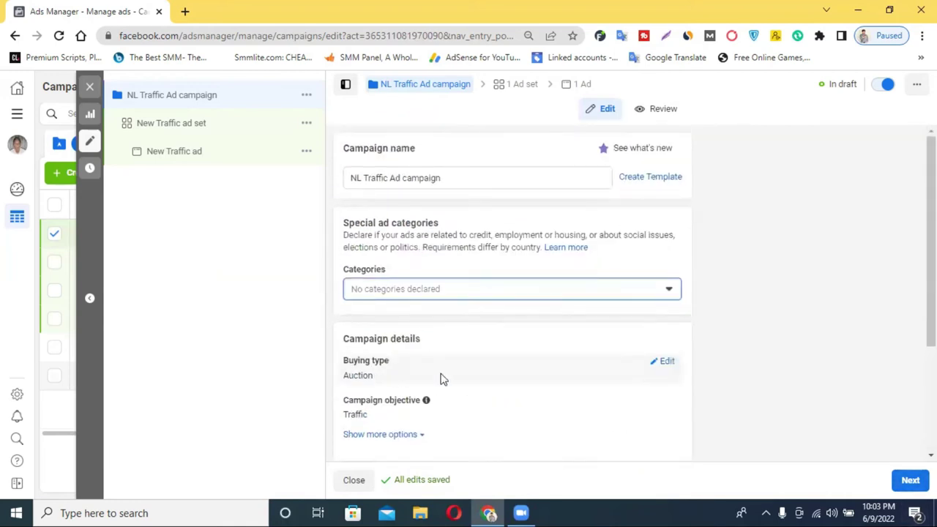
pyautogui.scroll(-2, 360, 274)
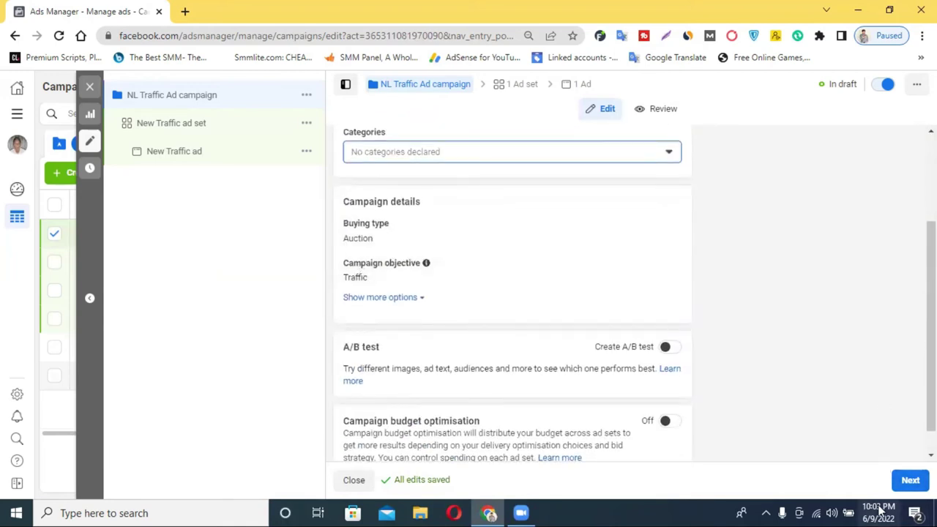
pyautogui.click(910, 480)
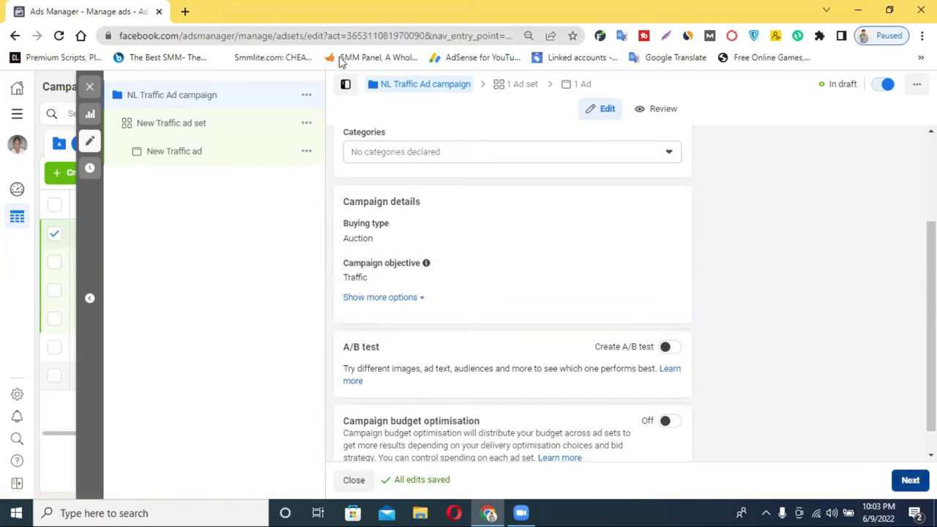
# Step: Search the web for "facebook ad library" in a new browser tab
pyautogui.click(184, 11)
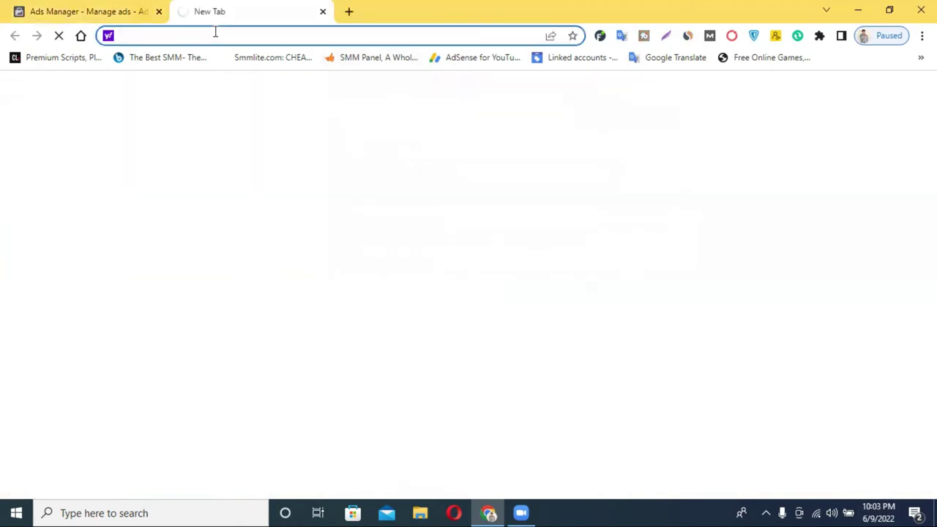
pyautogui.write('ad')
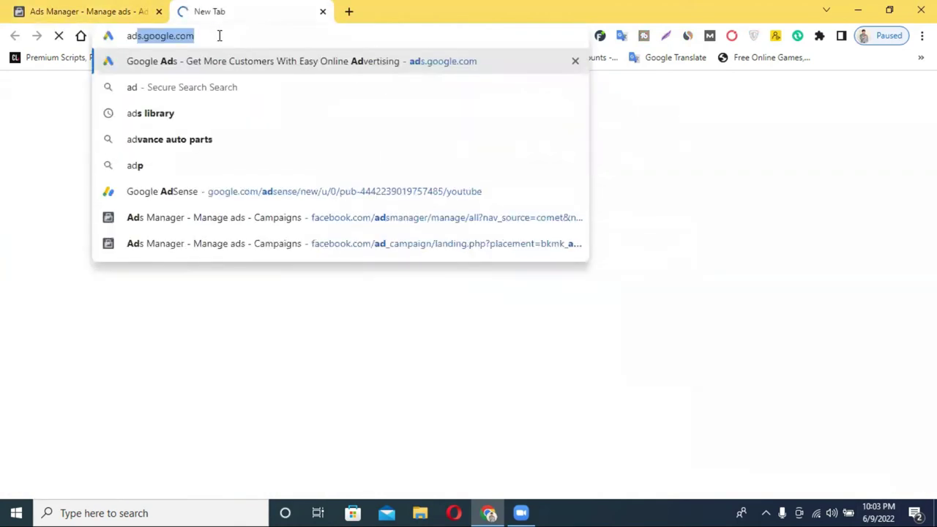
pyautogui.press('BackSpace')
pyautogui.press('BackSpace')
pyautogui.write('fa')
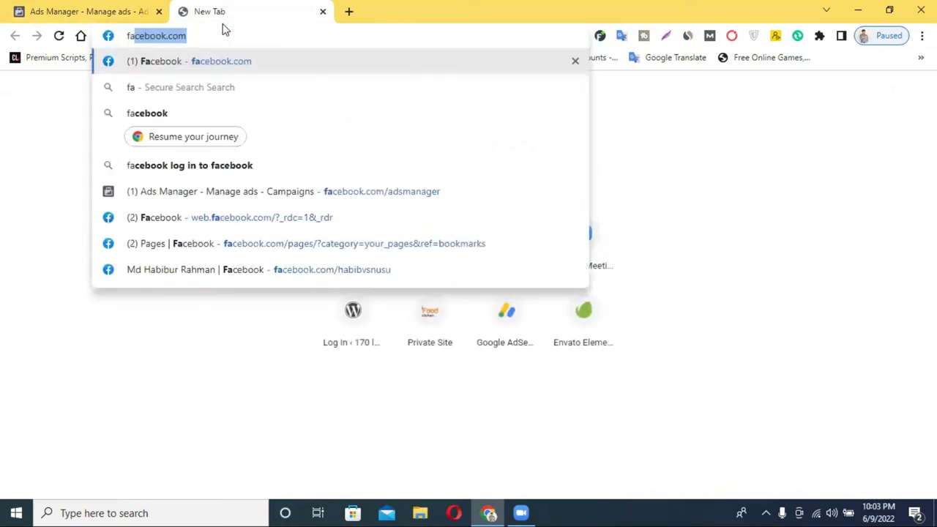
pyautogui.write('cebook ad library')
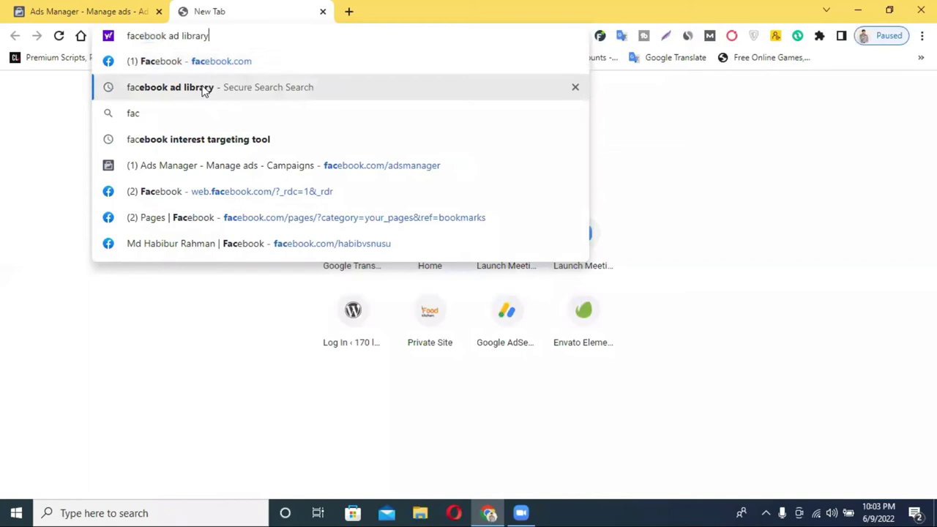
pyautogui.click(205, 87)
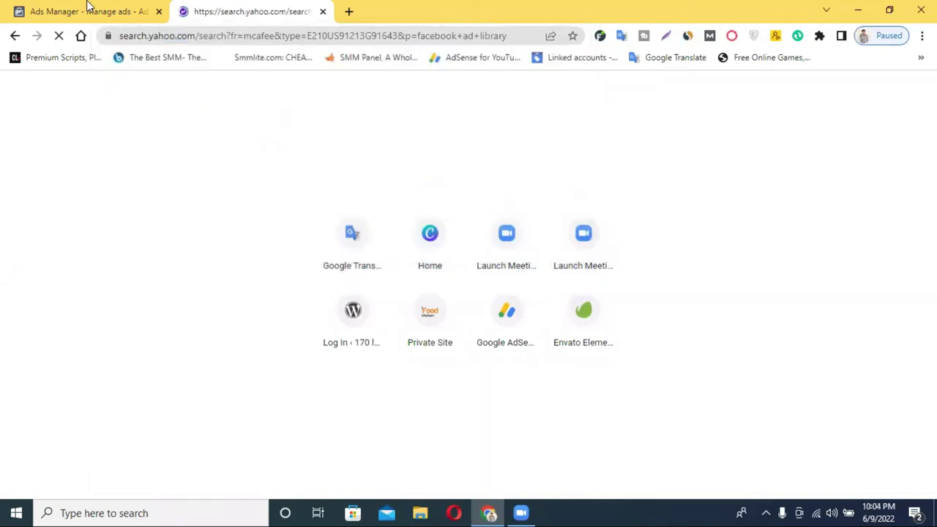
pyautogui.click(115, 8)
pyautogui.click(210, 9)
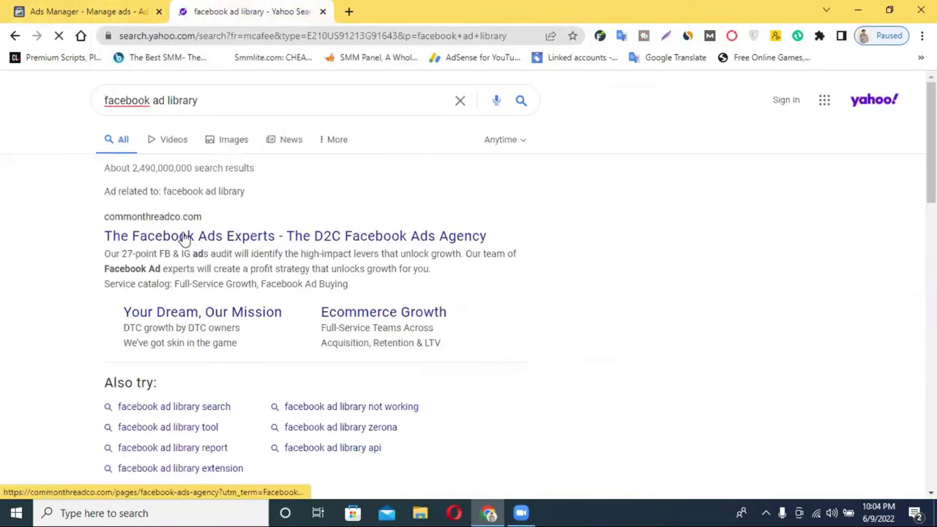
# Step: Open the Facebook Ad Library from the search results and close the search results page
pyautogui.scroll(-3, 219, 248)
pyautogui.click(173, 313)
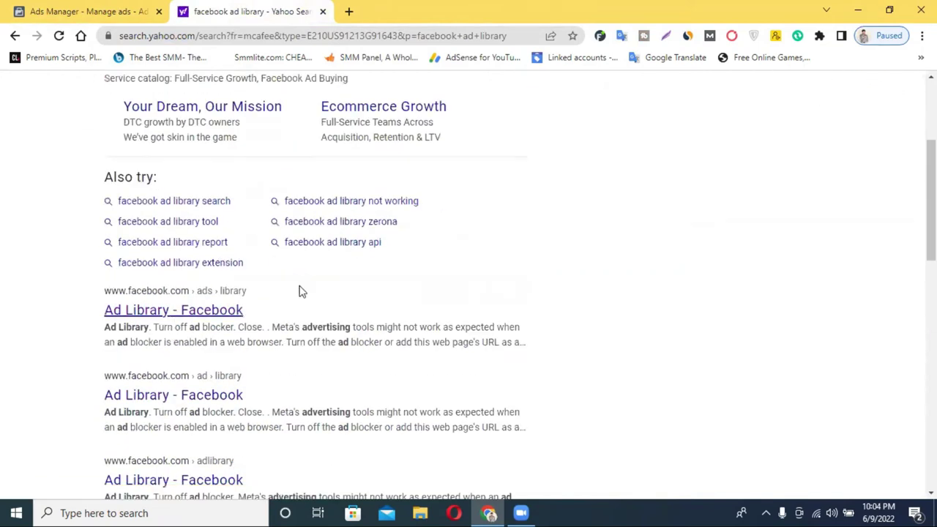
pyautogui.click(321, 12)
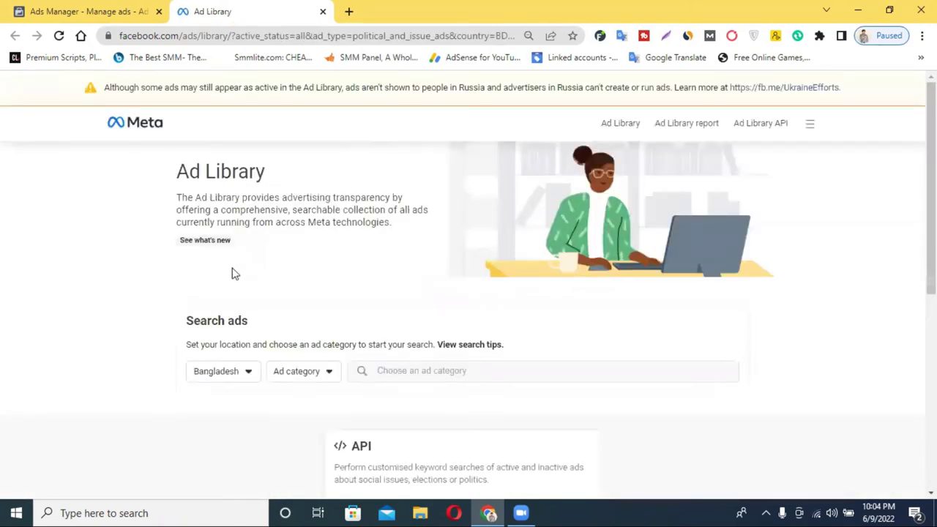
# Step: Search the Ad Library for "fashion" with the country set to All and the ad category set to All ads
pyautogui.click(193, 372)
pyautogui.click(211, 308)
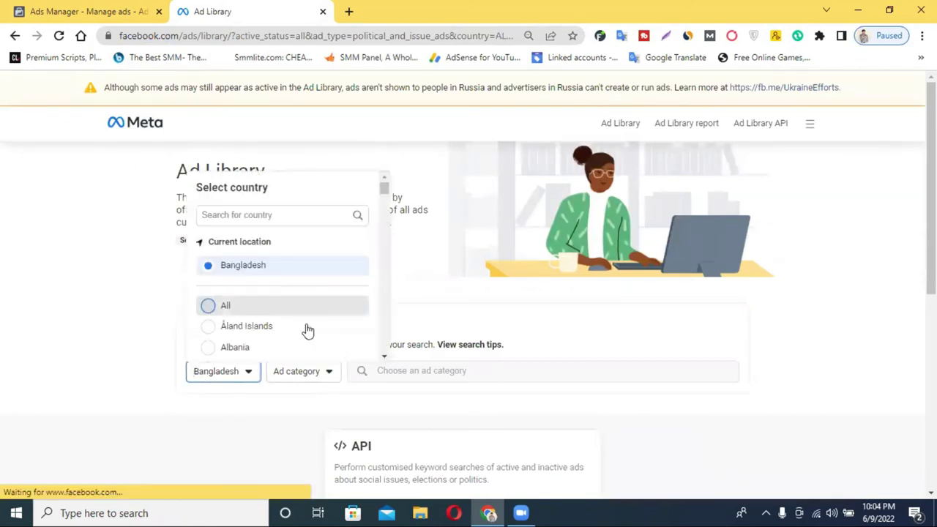
pyautogui.click(289, 372)
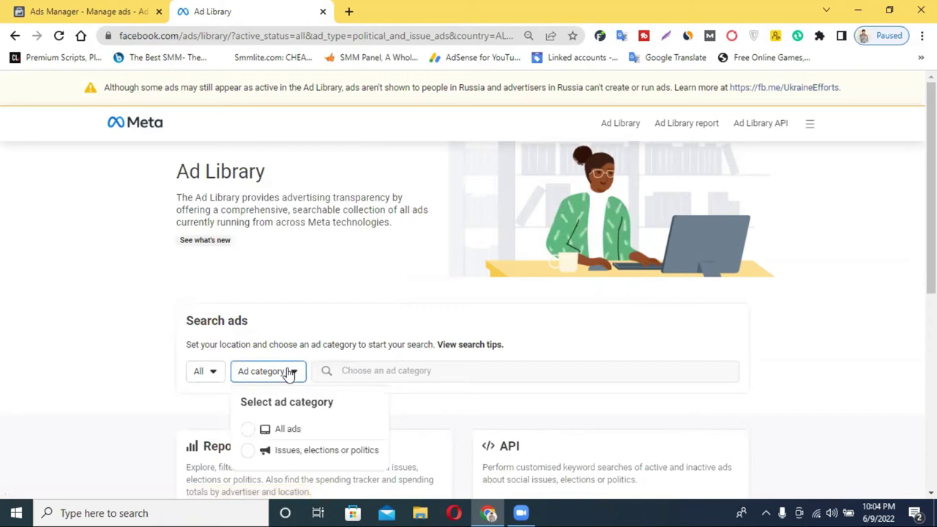
pyautogui.click(249, 432)
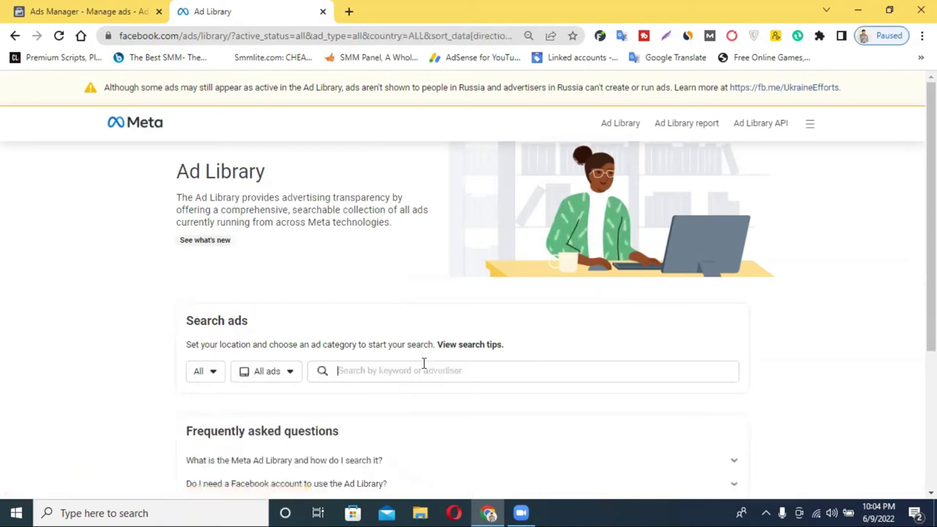
pyautogui.write('fashion')
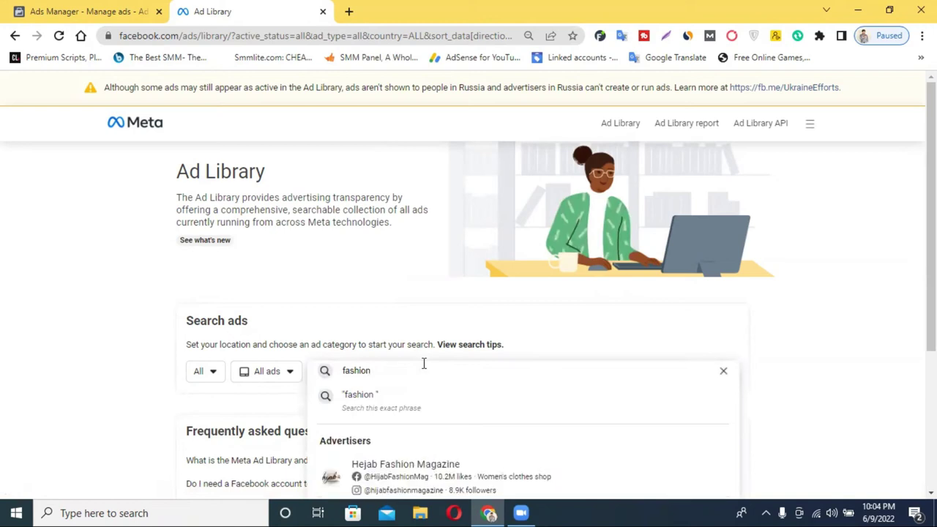
pyautogui.press('Return')
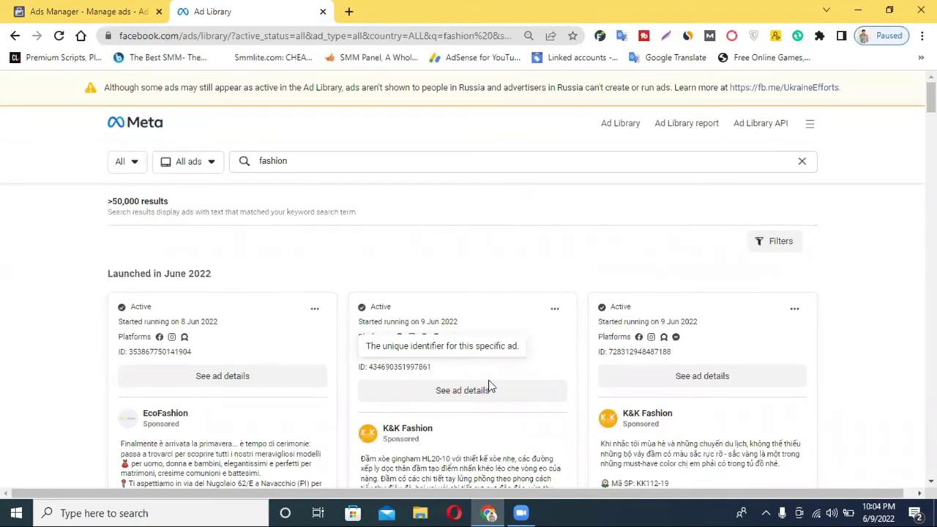
# Step: Examine the creatives, ad copy and call-to-action options of the first fashion ads in the Ad Library results
pyautogui.scroll(-3, 641, 373)
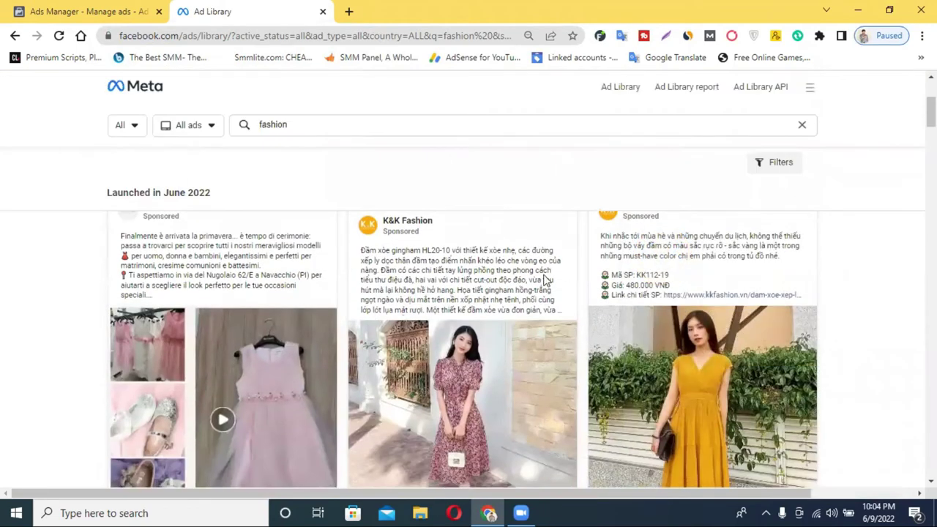
pyautogui.scroll(-1, 547, 281)
pyautogui.scroll(-1, 644, 315)
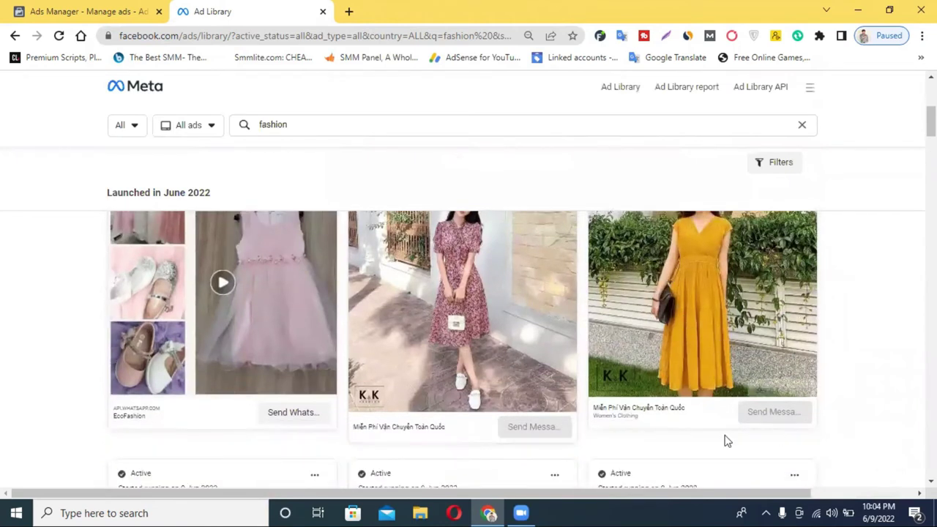
pyautogui.scroll(2, 519, 425)
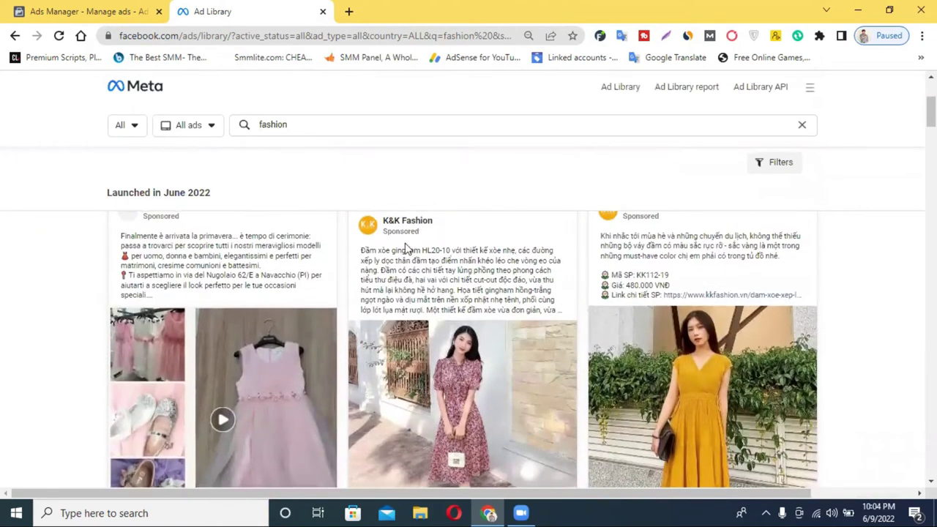
pyautogui.scroll(-2, 495, 366)
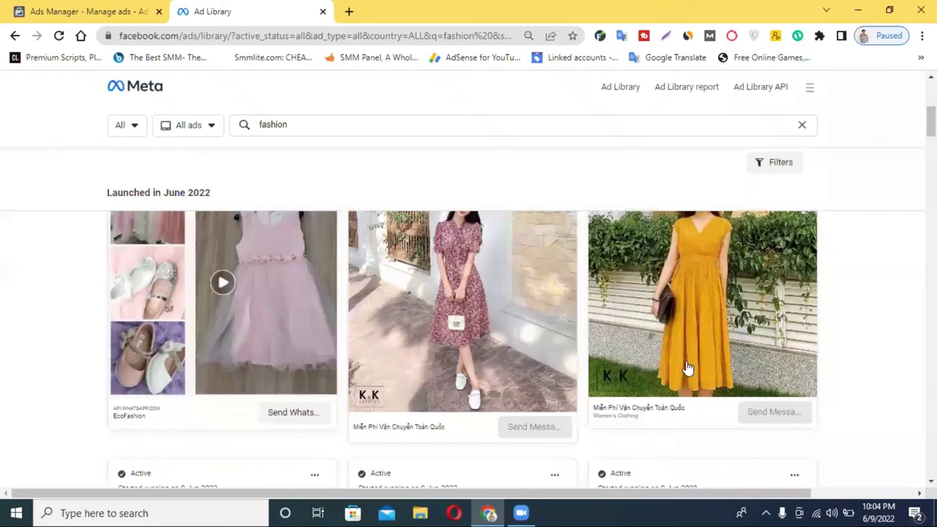
pyautogui.scroll(2, 760, 372)
pyautogui.scroll(-2, 760, 372)
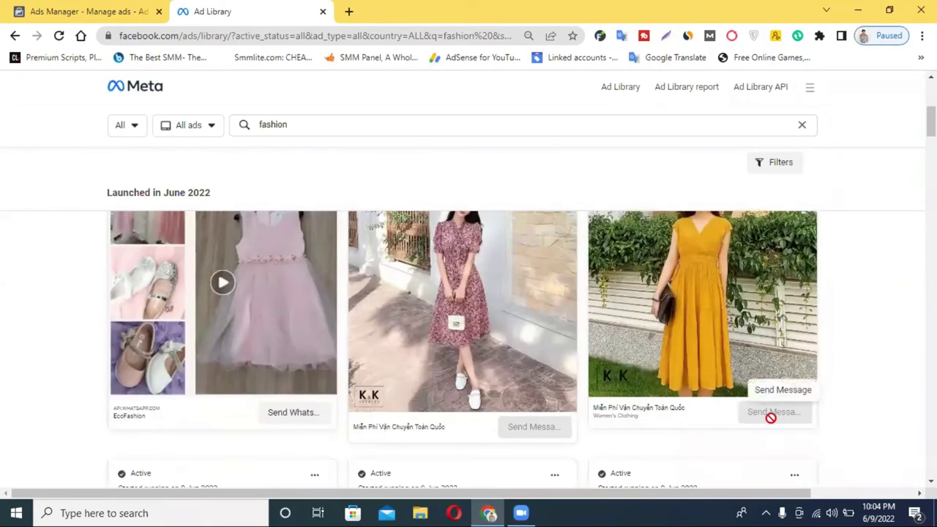
pyautogui.scroll(-1, 511, 420)
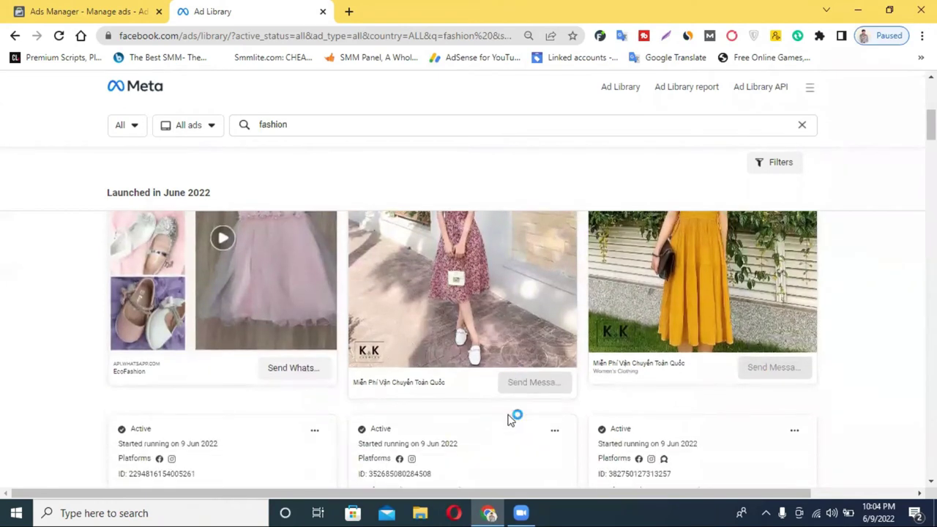
pyautogui.scroll(3, 263, 340)
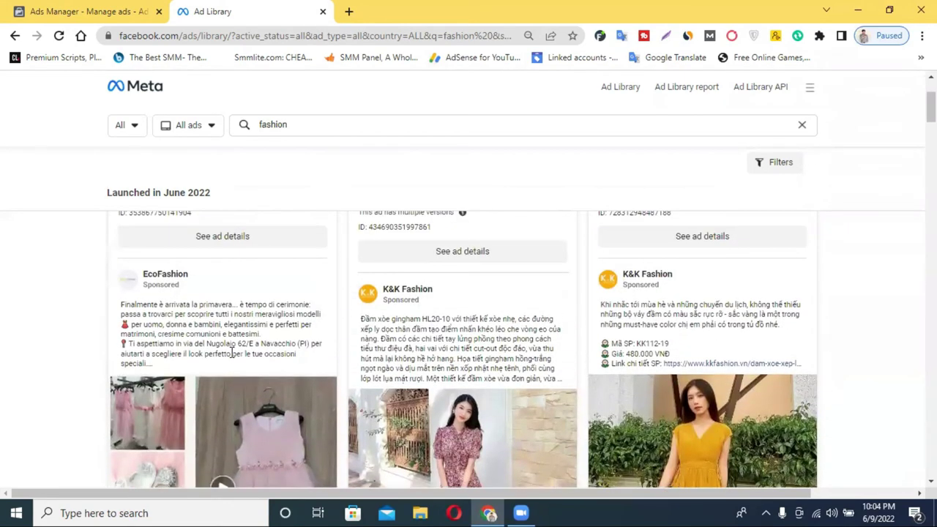
pyautogui.scroll(-4, 233, 359)
pyautogui.scroll(-5, 233, 359)
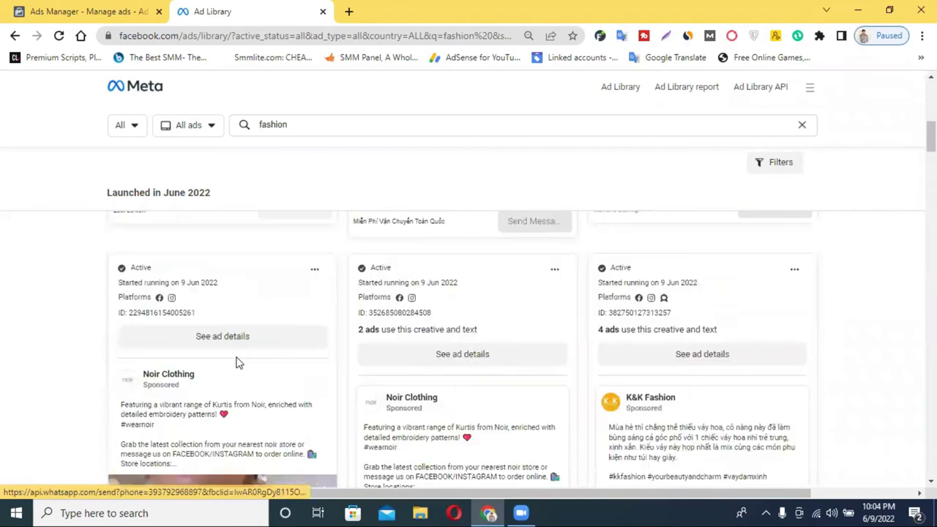
# Step: Open the EcoFashion Facebook page from its ad and check the likes and followers in its About section
pyautogui.scroll(2, 161, 357)
pyautogui.click(192, 357)
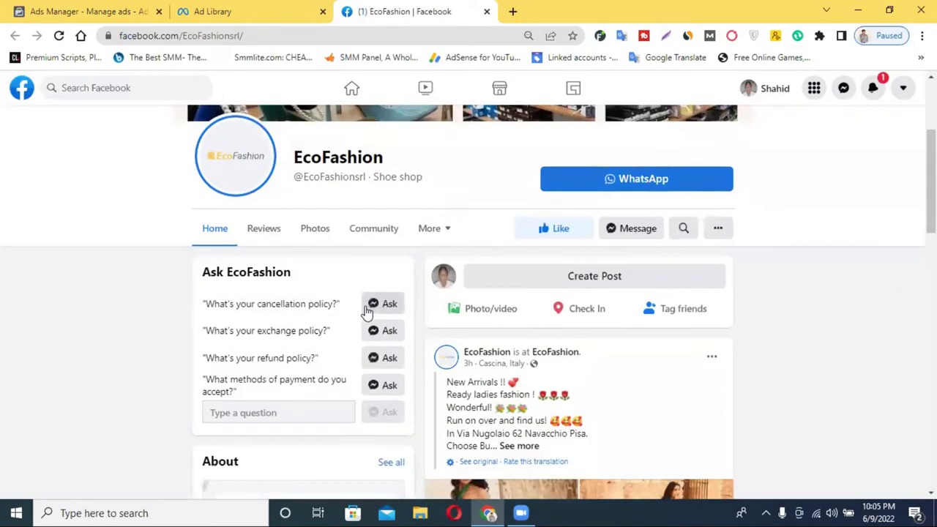
pyautogui.scroll(-2, 366, 311)
pyautogui.scroll(-3, 367, 311)
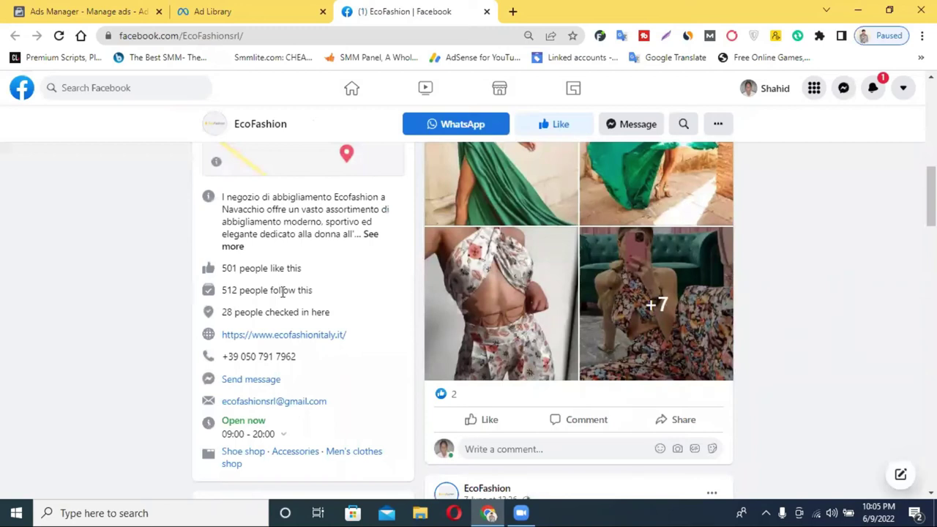
pyautogui.moveTo(237, 268); pyautogui.dragTo(218, 271)
pyautogui.click(132, 263)
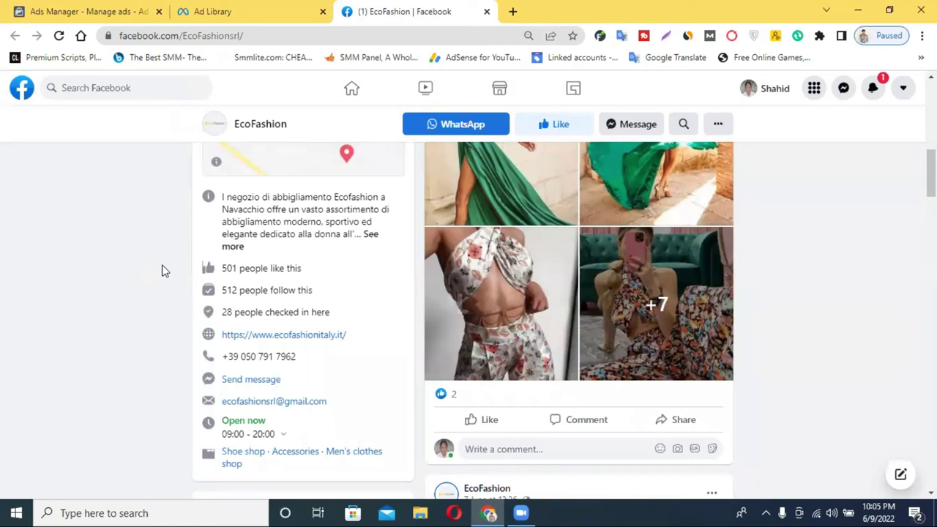
# Step: Open the website linked in EcoFashion's About section in a new browser tab and switch to it
pyautogui.rightClick(278, 343)
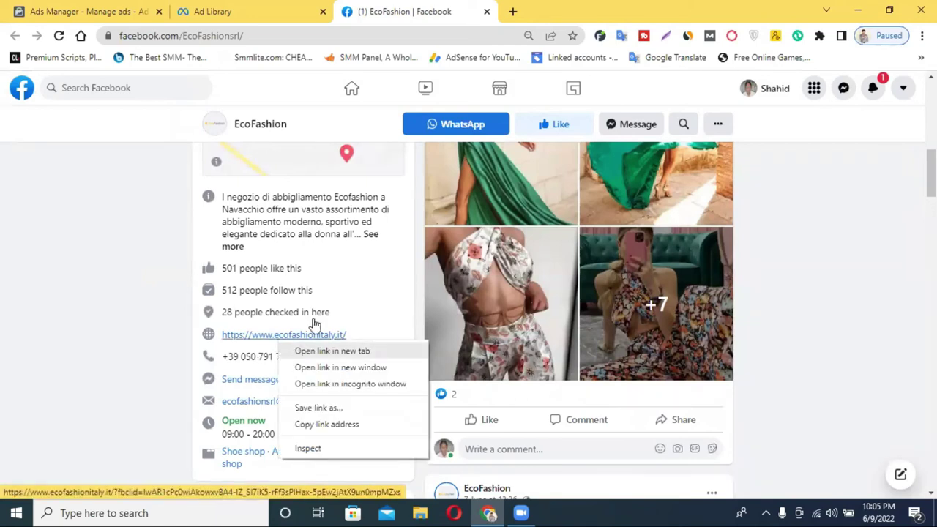
pyautogui.click(314, 351)
pyautogui.click(558, 9)
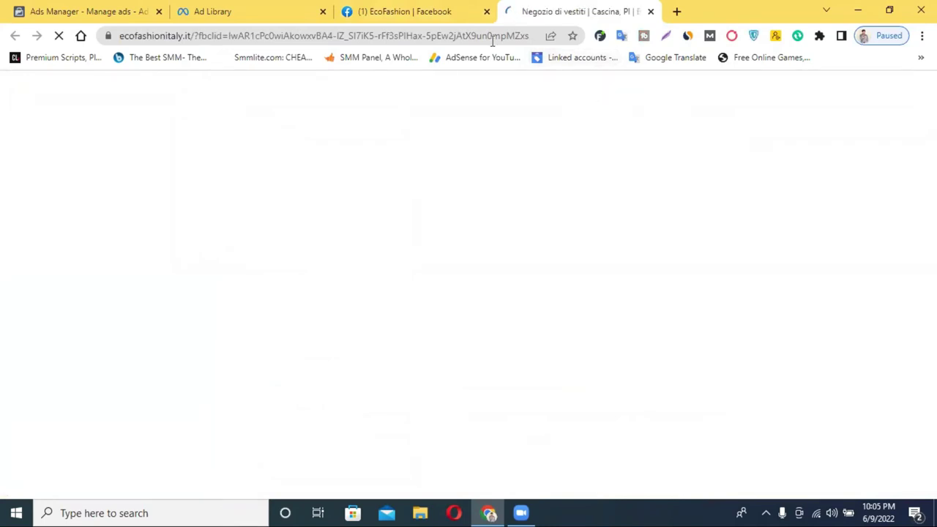
# Step: Return to the EcoFashion Facebook page and copy its web address
pyautogui.click(473, 11)
pyautogui.click(260, 40)
pyautogui.rightClick(267, 36)
pyautogui.click(327, 107)
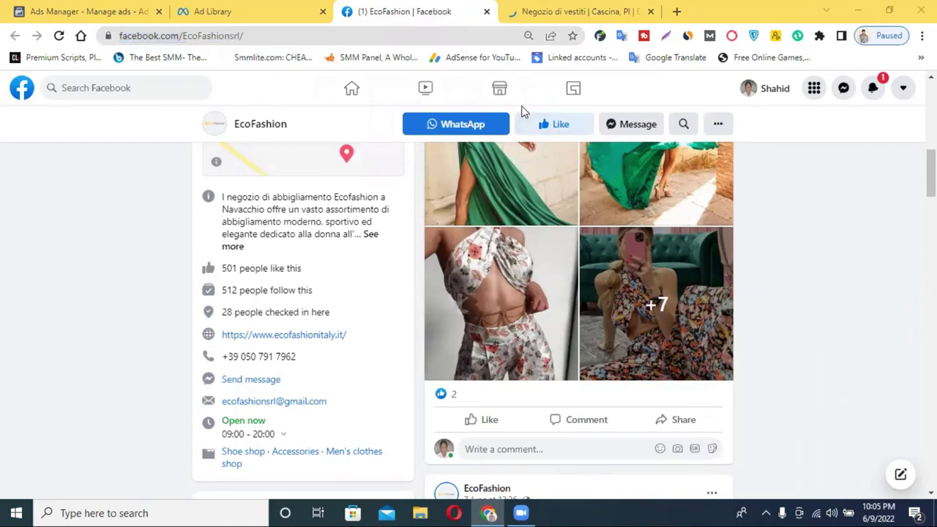
# Step: Browse the EcoFashion website, dismissing its privacy banner without changing the cookie preferences, and close the site
pyautogui.click(540, 13)
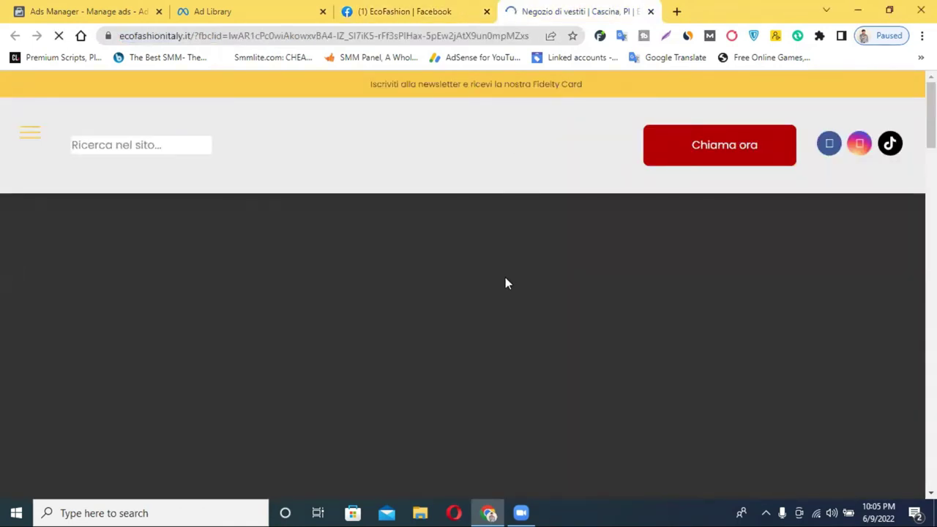
pyautogui.scroll(-10, 506, 280)
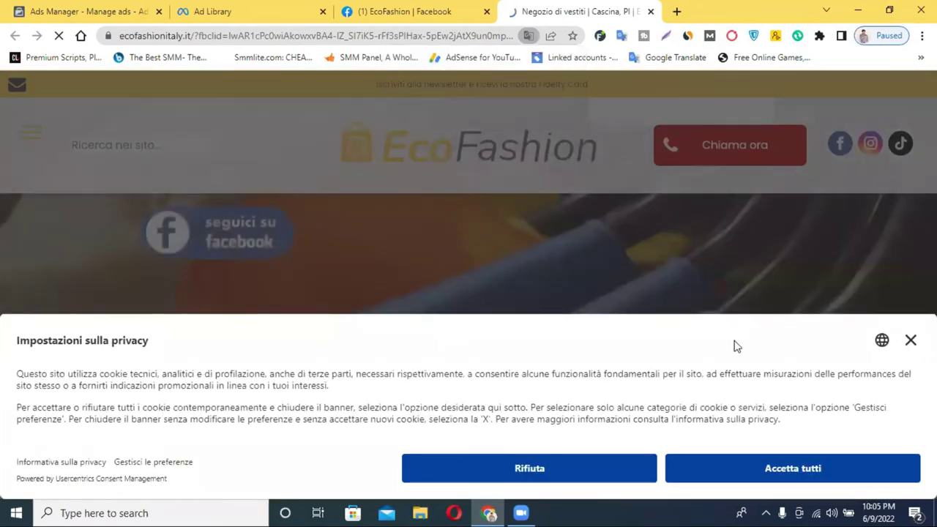
pyautogui.click(911, 341)
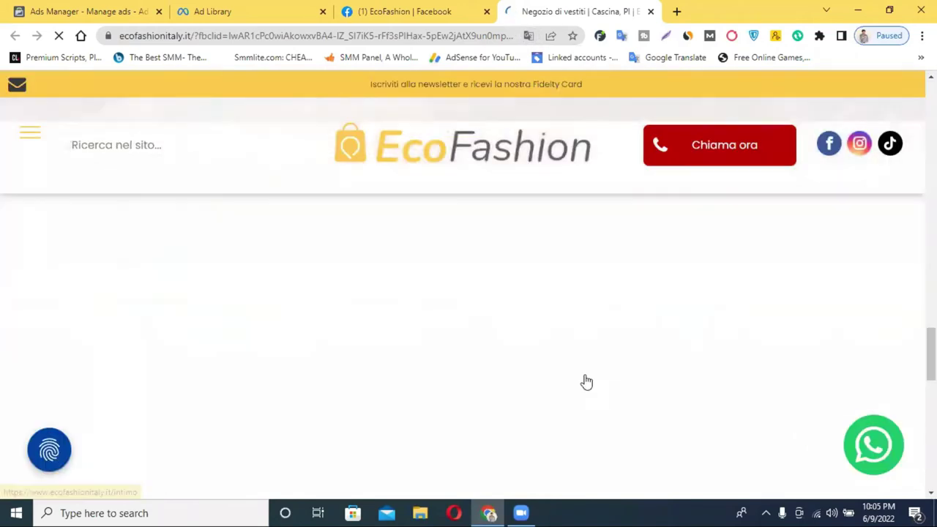
pyautogui.scroll(10, 585, 381)
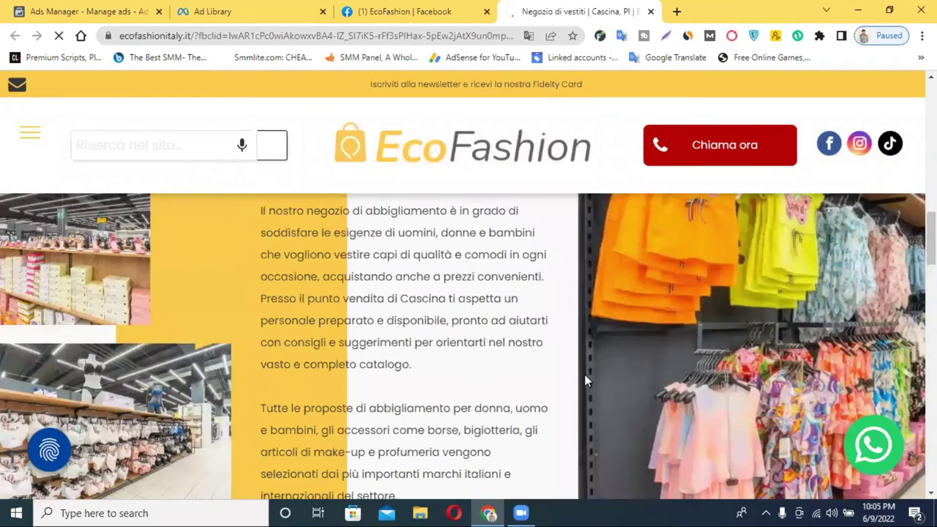
pyautogui.scroll(5, 583, 374)
pyautogui.scroll(-10, 507, 393)
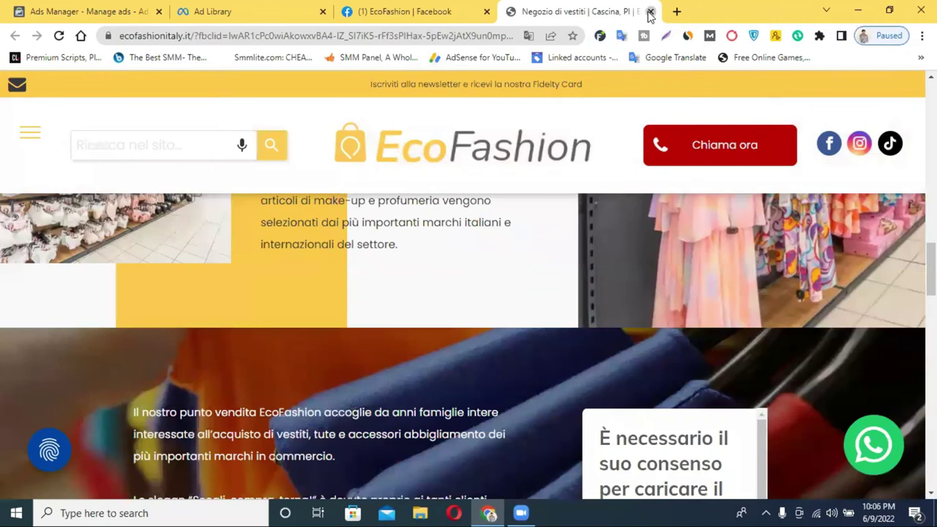
pyautogui.click(650, 12)
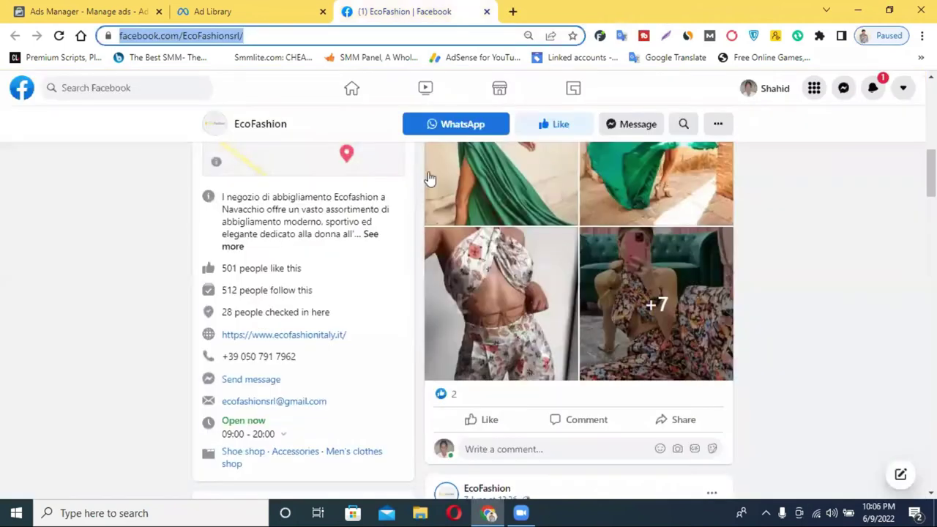
# Step: Return to the Ad Library and examine further fashion ads, comparing their images, ad copy and call-to-action options
pyautogui.click(235, 11)
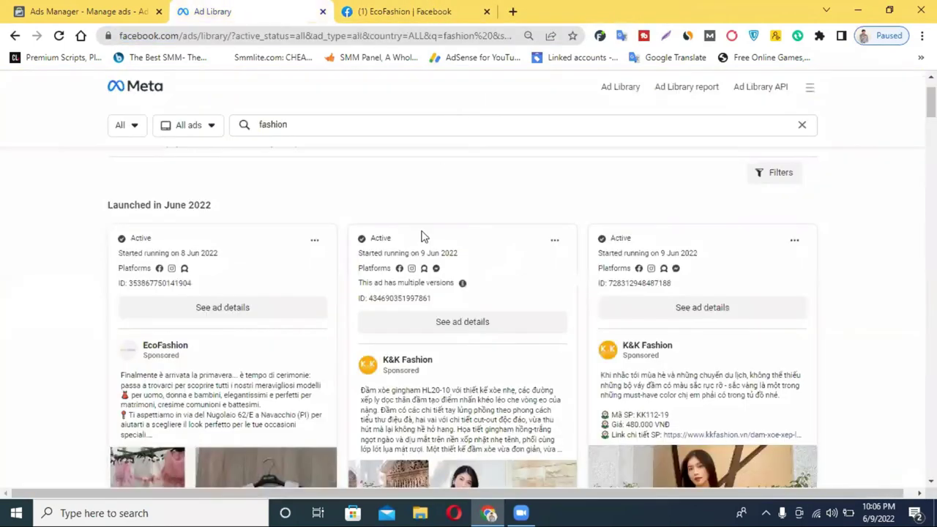
pyautogui.scroll(-3, 345, 268)
pyautogui.scroll(-1, 688, 308)
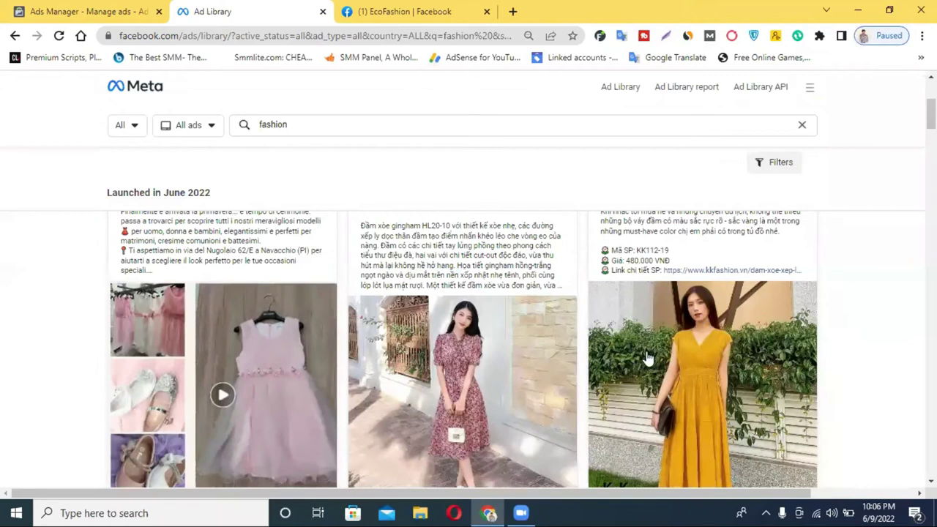
pyautogui.scroll(-3, 717, 363)
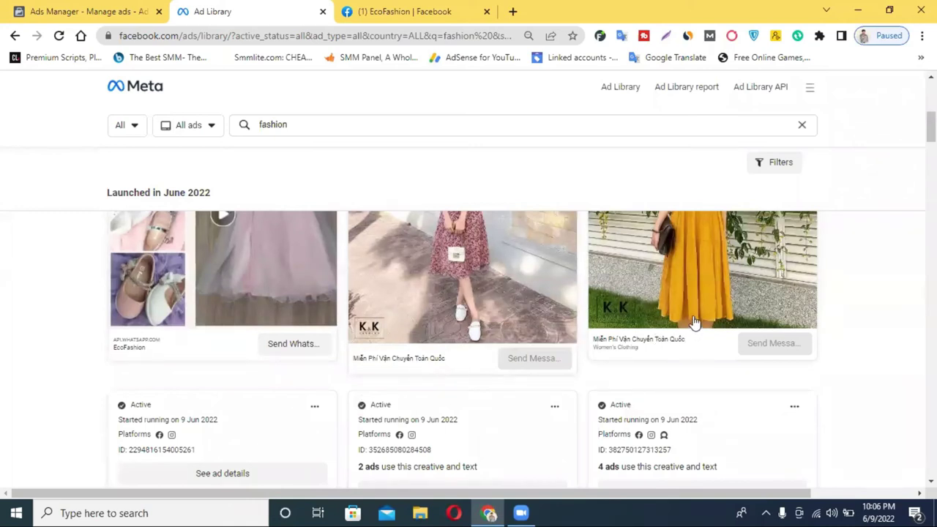
pyautogui.scroll(-3, 694, 323)
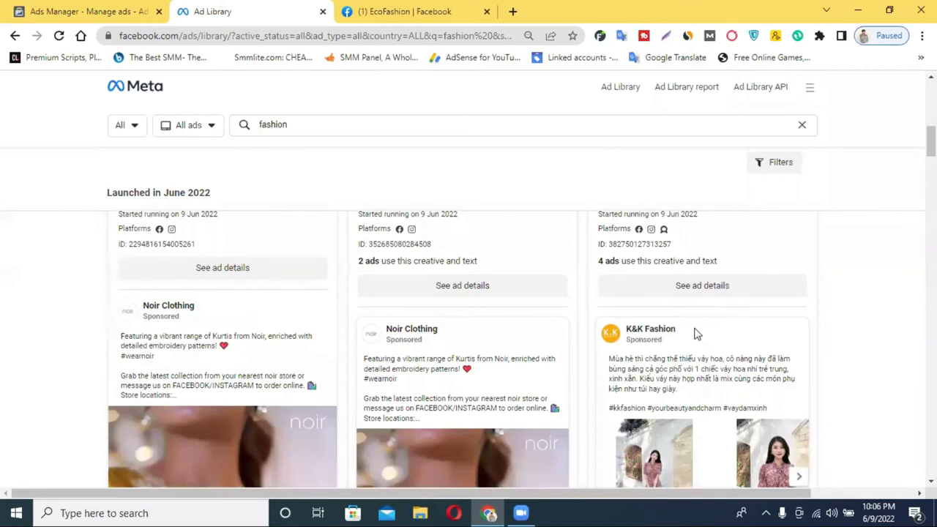
pyautogui.scroll(-10, 697, 337)
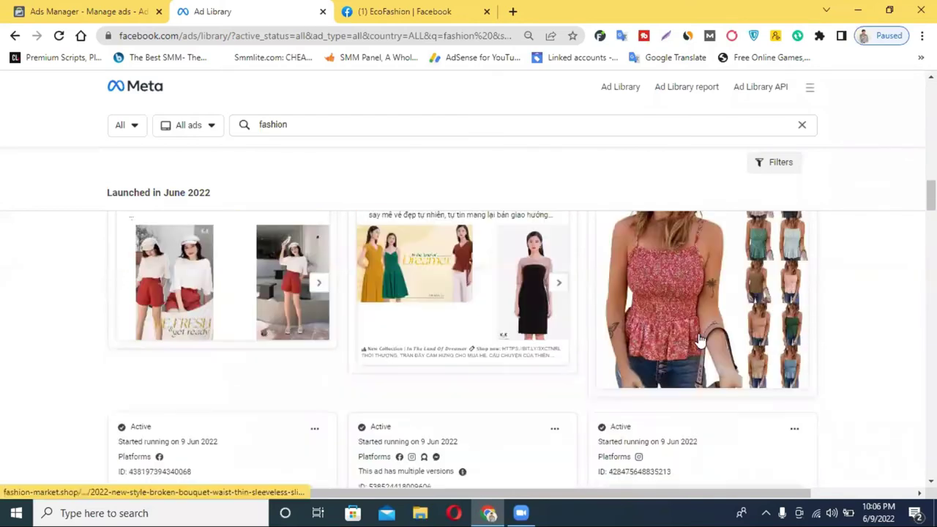
pyautogui.scroll(-2, 699, 340)
pyautogui.scroll(-5, 699, 358)
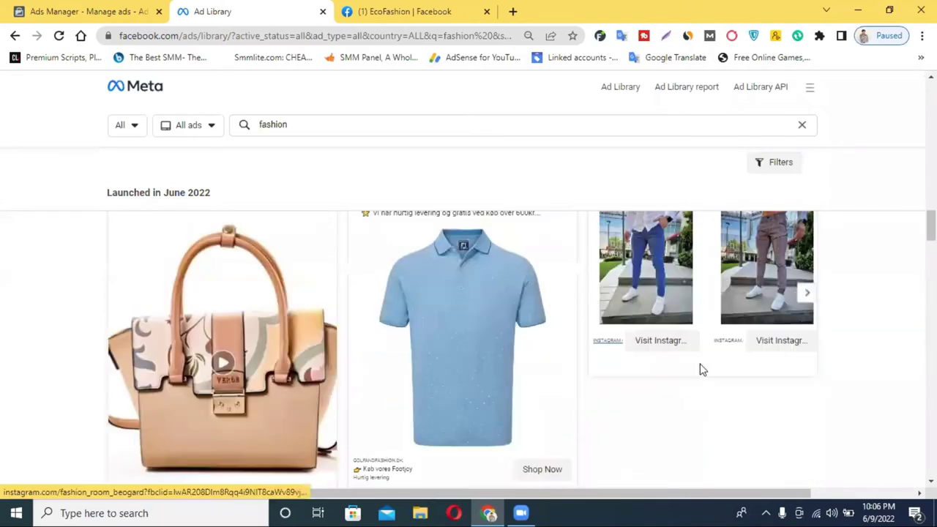
pyautogui.scroll(2, 681, 375)
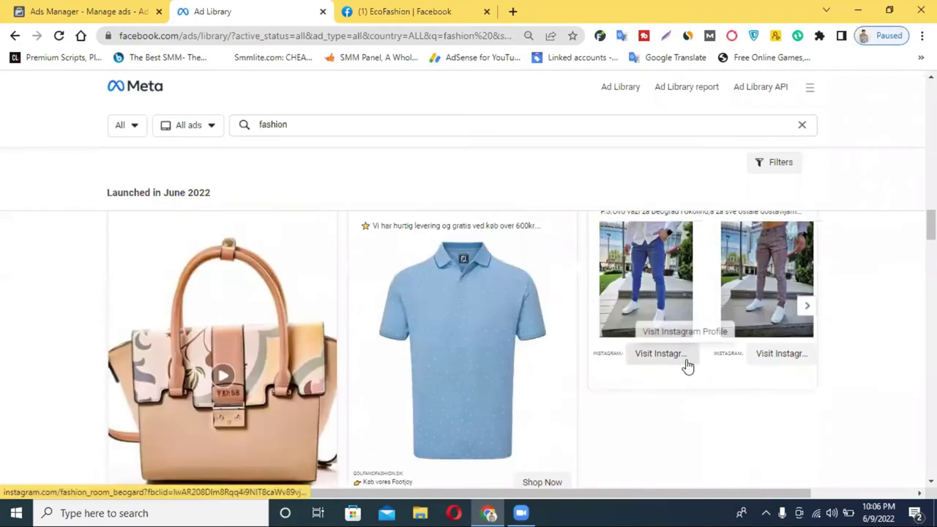
pyautogui.scroll(1, 684, 363)
pyautogui.scroll(2, 684, 393)
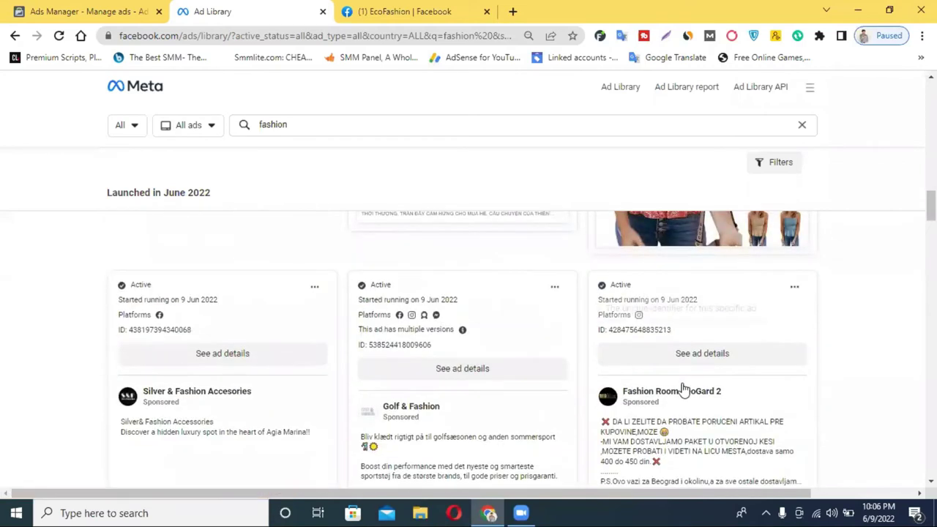
pyautogui.scroll(-8, 663, 378)
pyautogui.scroll(-4, 619, 330)
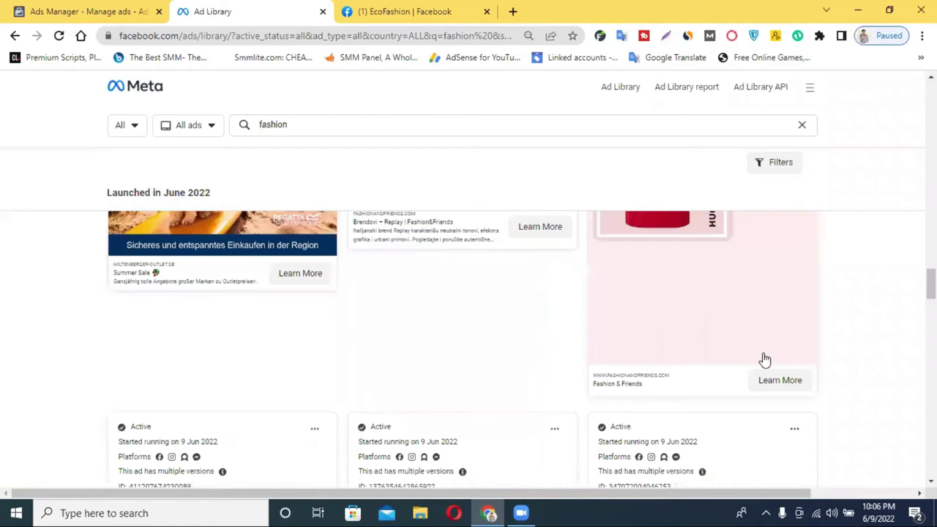
pyautogui.scroll(2, 769, 382)
pyautogui.scroll(3, 766, 387)
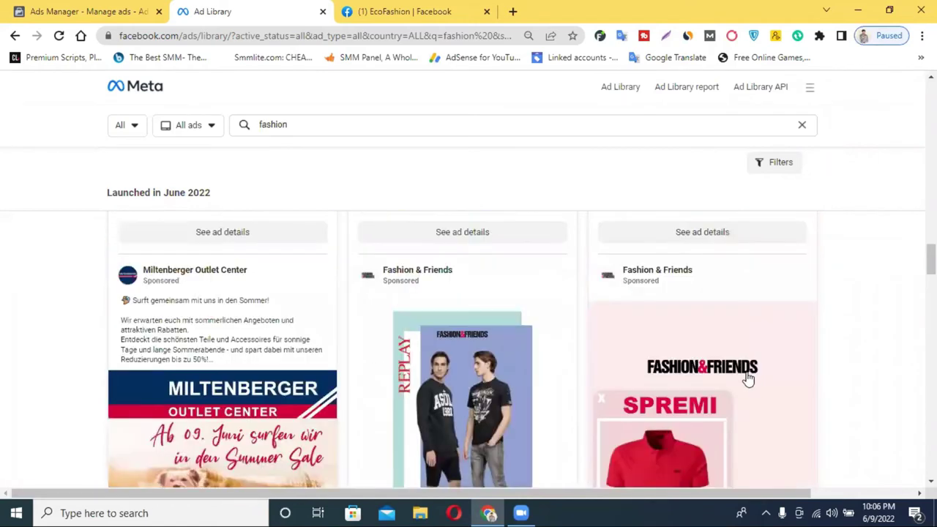
# Step: Open the landing page of the Fashion & Friends red polo shirt ad and return to the Ad Library
pyautogui.scroll(-5, 747, 376)
pyautogui.click(779, 384)
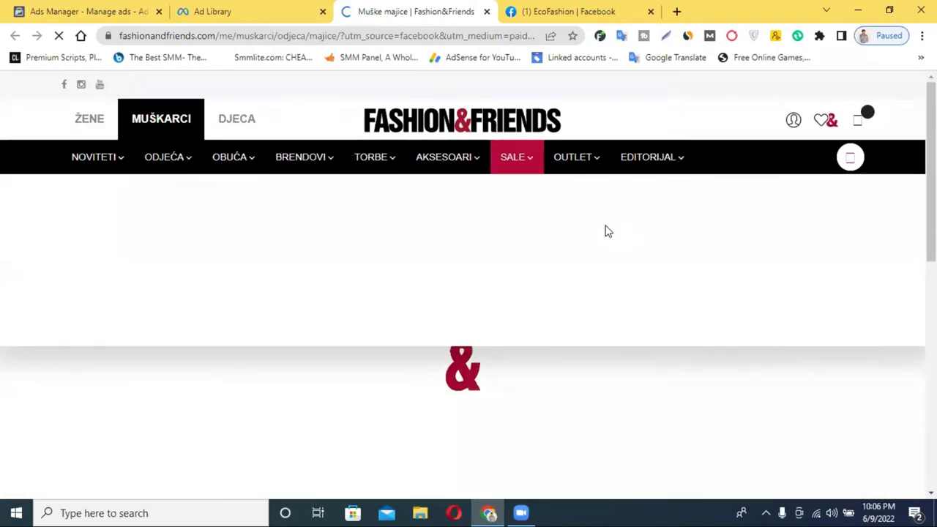
pyautogui.click(308, 9)
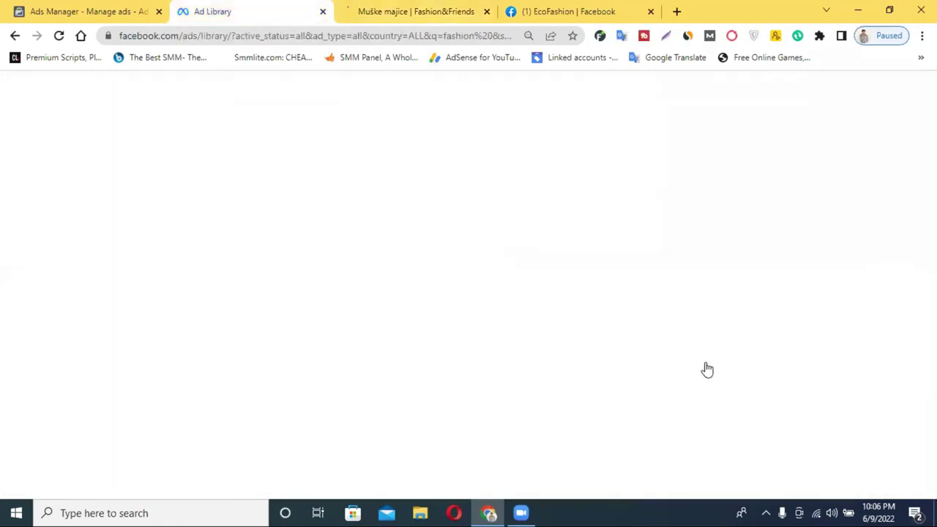
# Step: Open the landing page of the Fashion & Friends Calvin Klein ad and go back to the Ad Library results
pyautogui.scroll(-3, 724, 371)
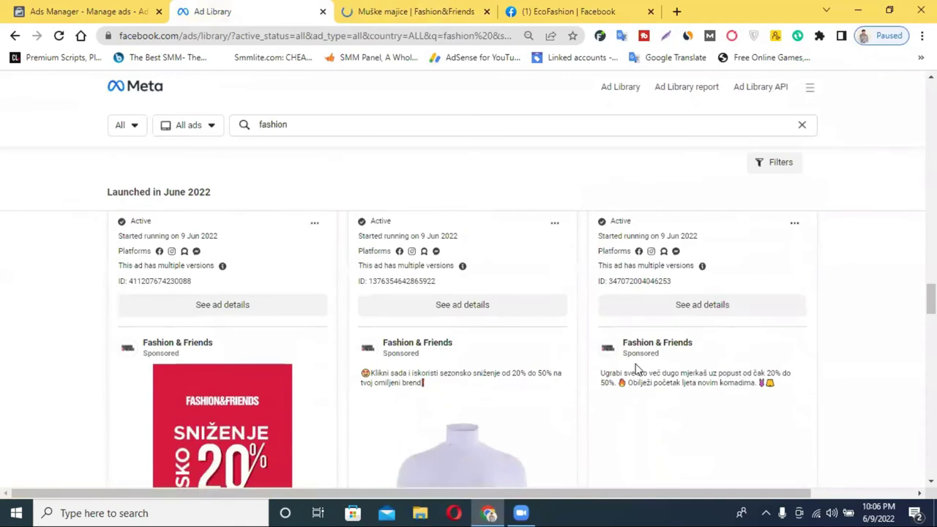
pyautogui.scroll(-3, 635, 369)
pyautogui.click(536, 317)
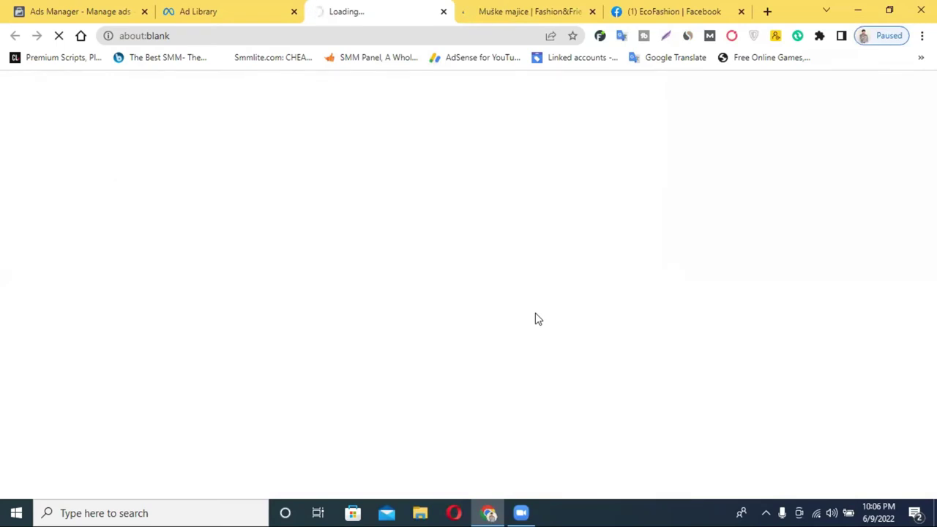
pyautogui.click(480, 16)
pyautogui.click(414, 8)
pyautogui.click(275, 9)
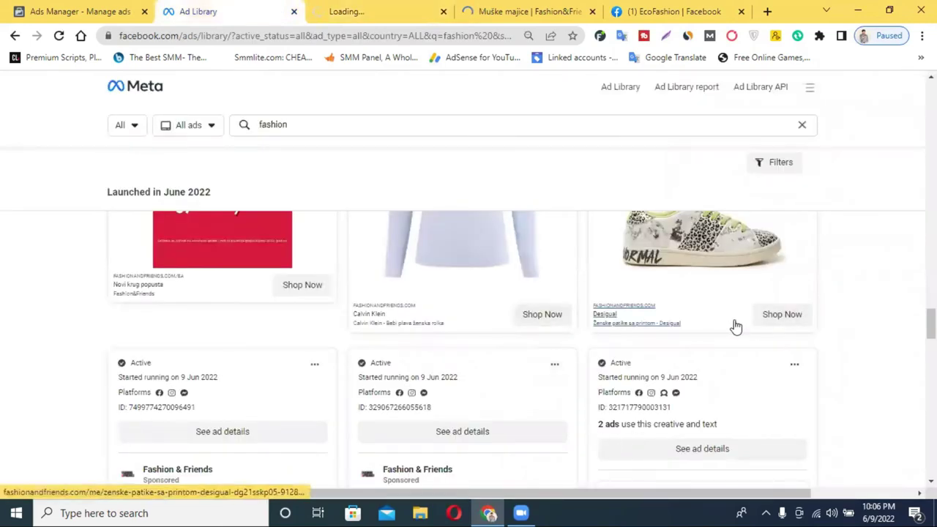
# Step: Look over the Fashion & Friends men's T-shirts page and examine the Calvin Klein turtleneck product page down to its details table
pyautogui.scroll(2, 731, 329)
pyautogui.scroll(3, 732, 329)
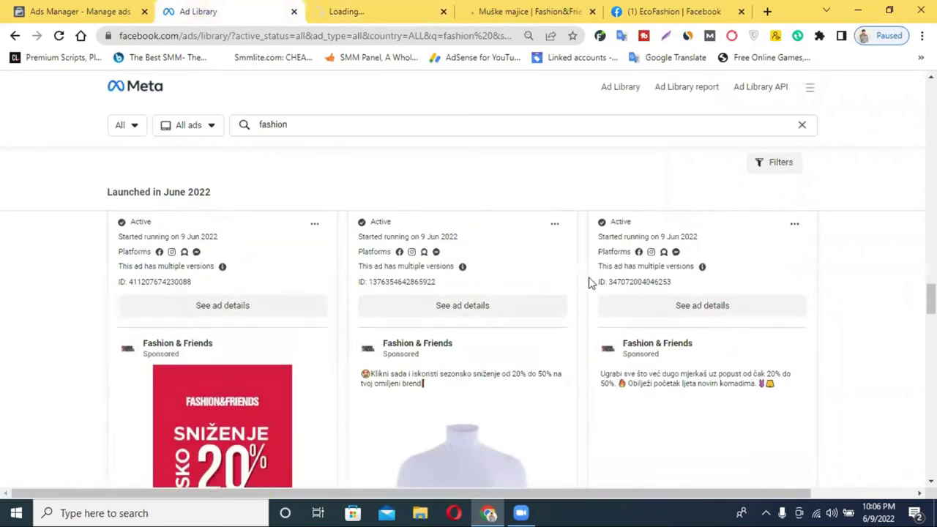
pyautogui.click(417, 6)
pyautogui.click(540, 8)
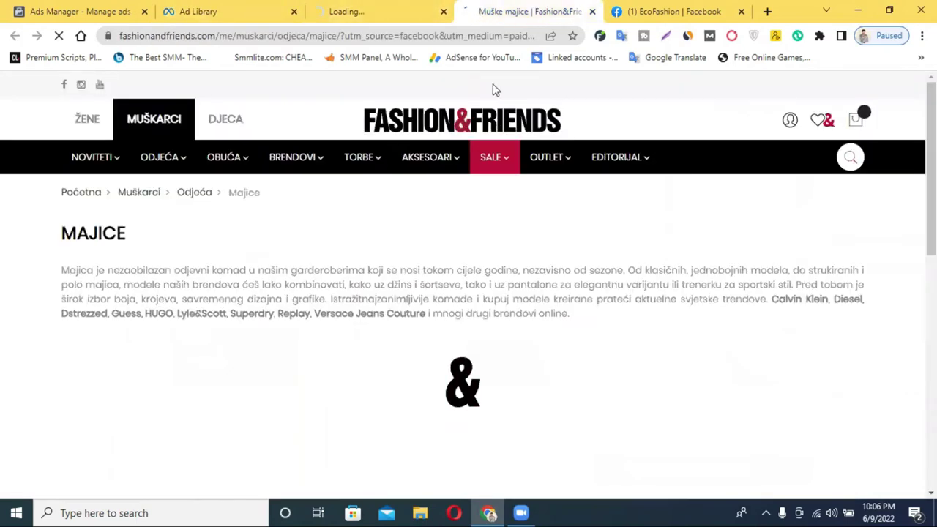
pyautogui.click(402, 7)
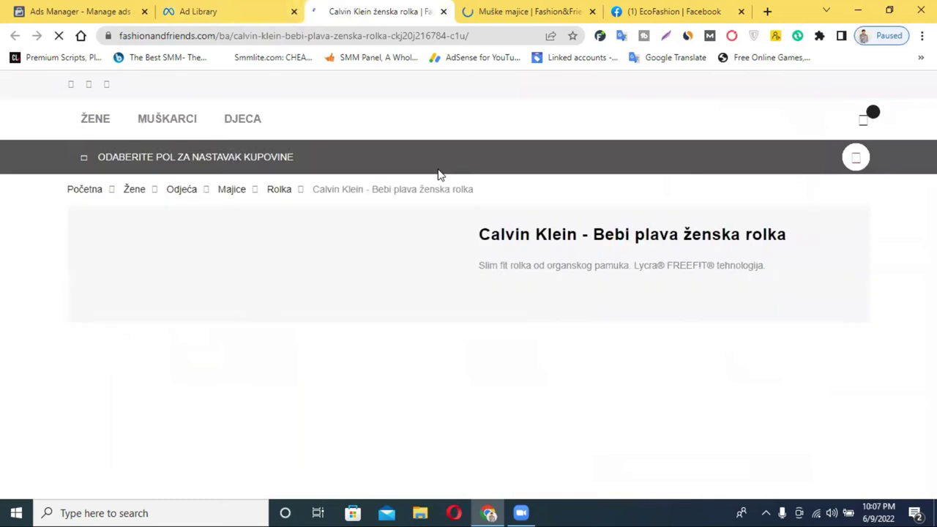
pyautogui.scroll(-1, 407, 250)
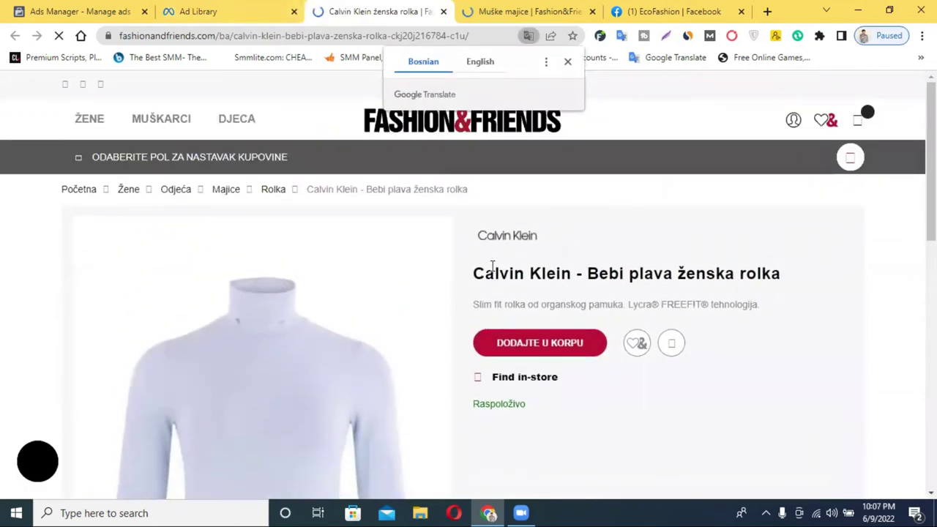
pyautogui.scroll(-6, 492, 267)
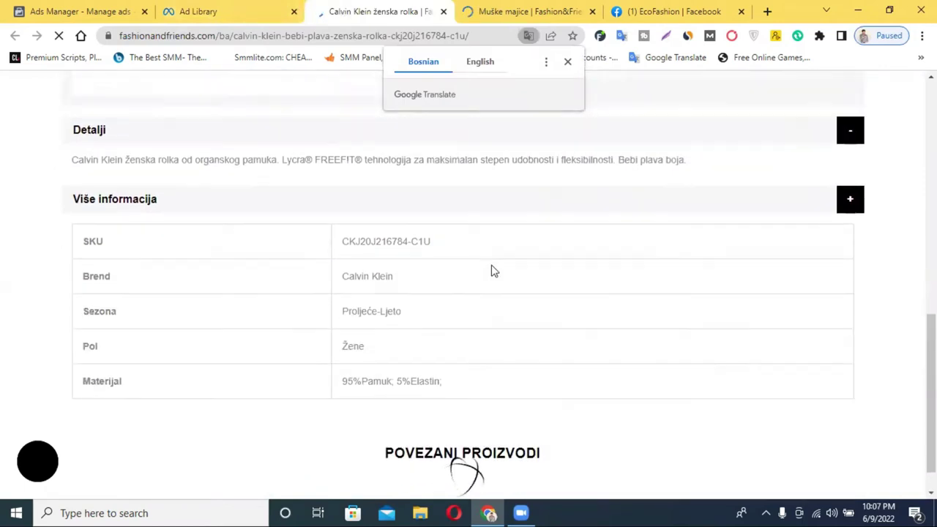
# Step: Return to Ads Manager and rename the ad set as NL Traffic ad set
pyautogui.click(246, 7)
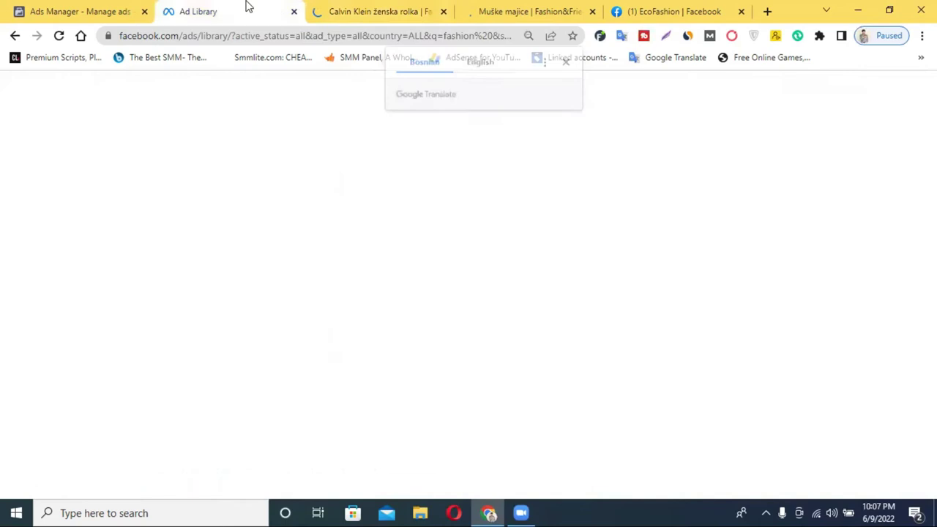
pyautogui.click(71, 7)
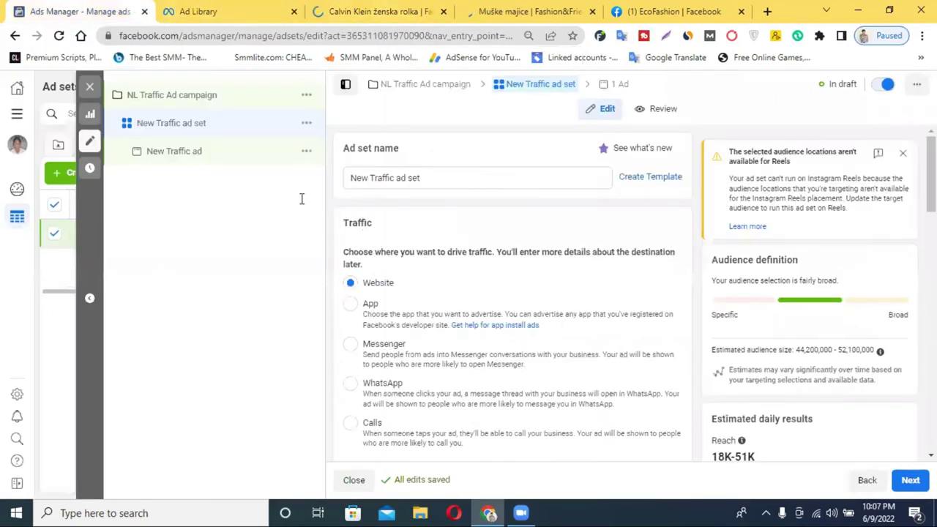
pyautogui.scroll(-2, 505, 355)
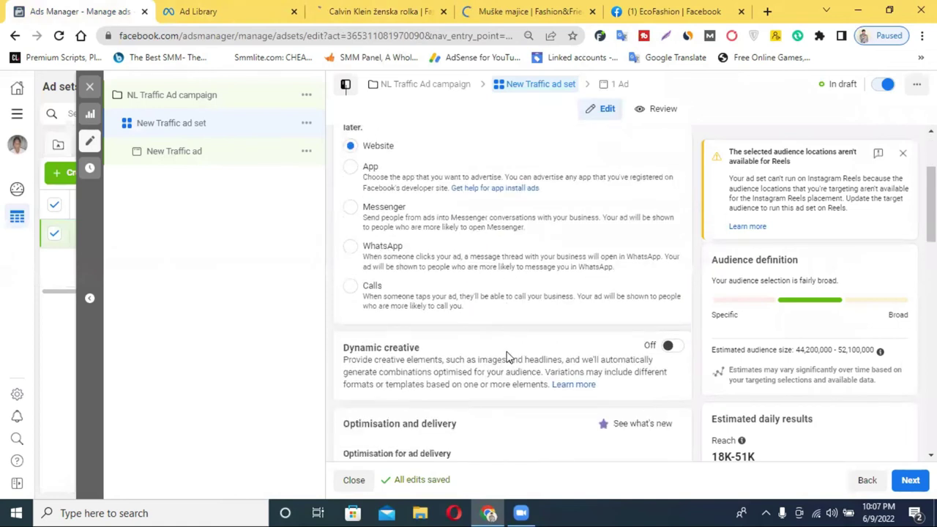
pyautogui.scroll(2, 524, 358)
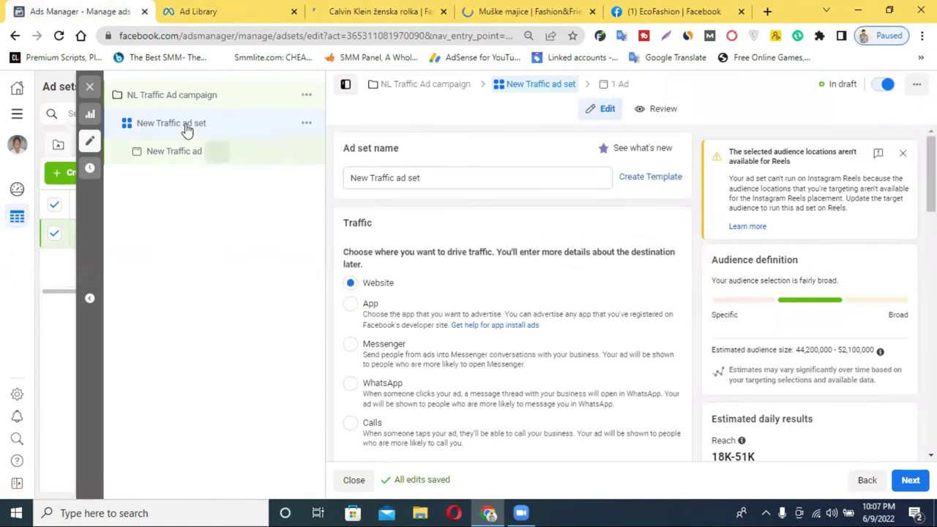
pyautogui.moveTo(367, 175); pyautogui.dragTo(344, 180)
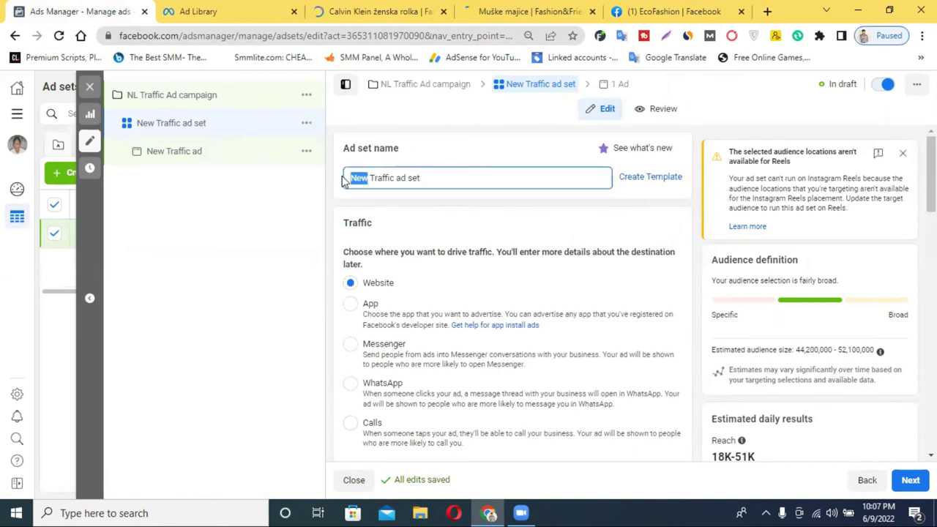
pyautogui.press('BackSpace')
pyautogui.write('NL')
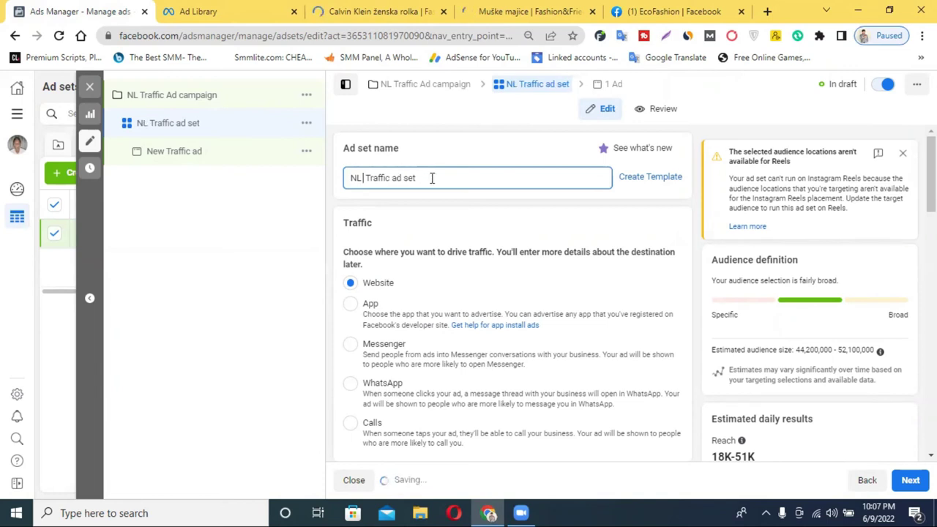
pyautogui.click(423, 212)
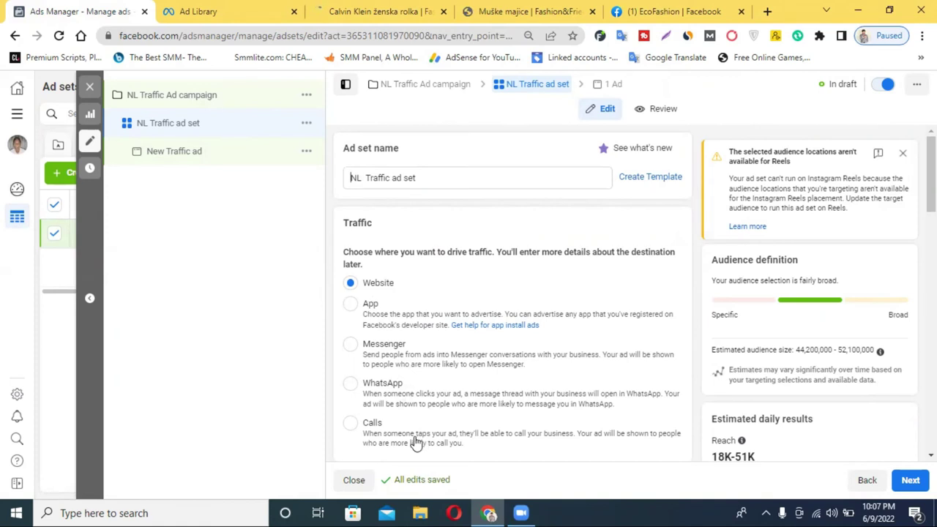
# Step: Review the traffic destination options, keeping Website, and set the ad set's daily budget to 500 BDT
pyautogui.scroll(-2, 432, 431)
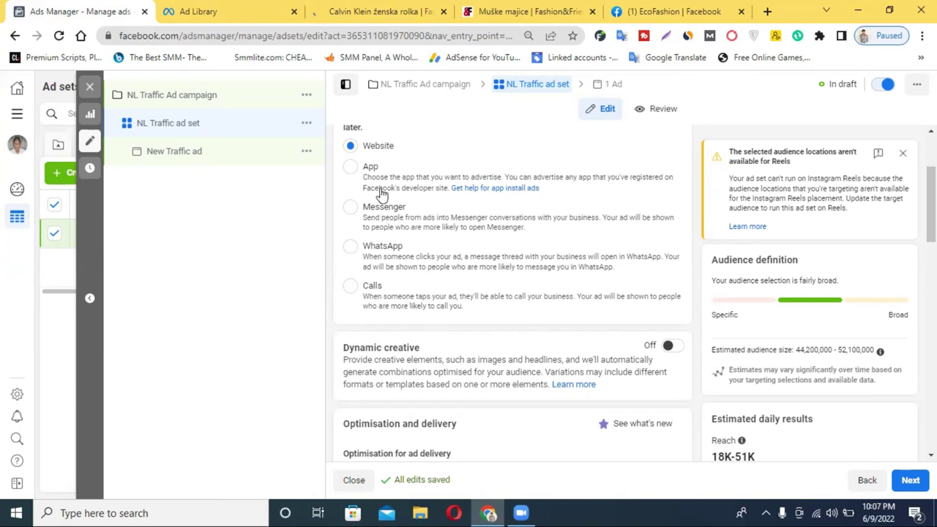
pyautogui.scroll(2, 384, 154)
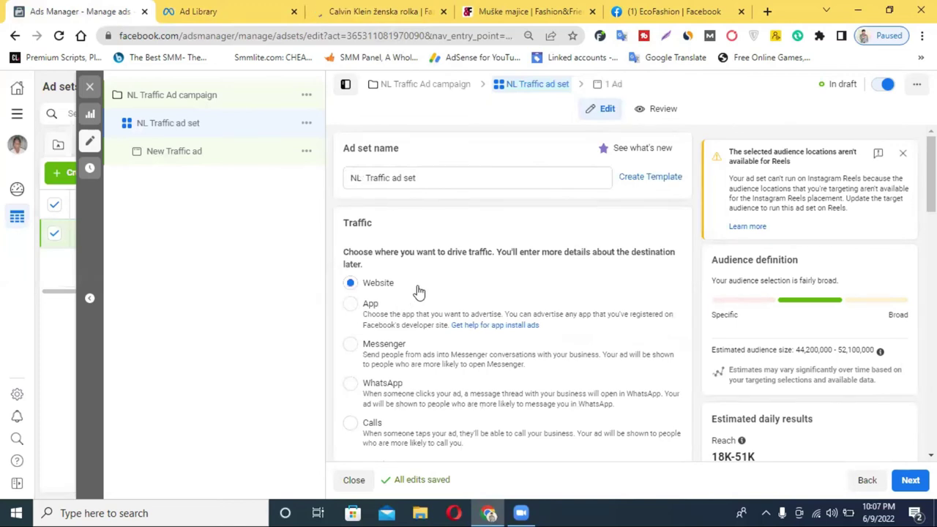
pyautogui.scroll(-2, 418, 293)
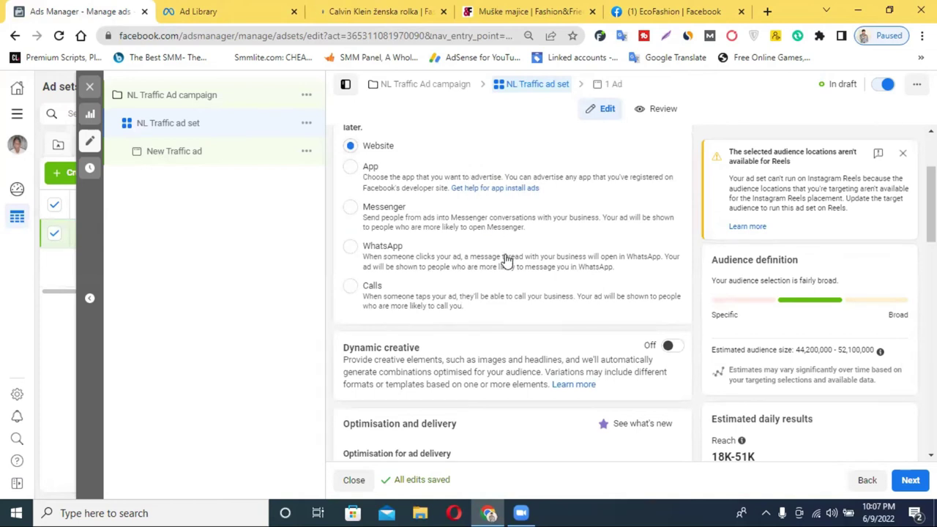
pyautogui.scroll(-2, 505, 261)
pyautogui.scroll(-3, 505, 261)
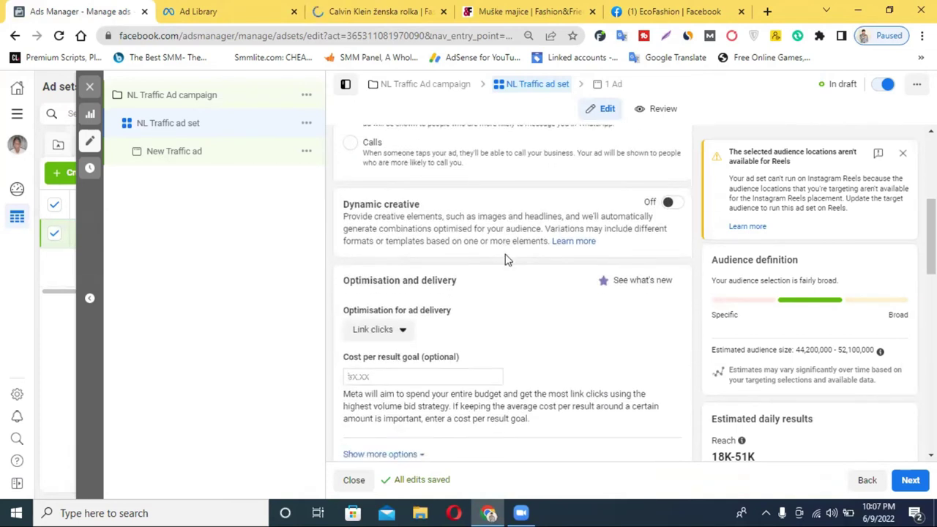
pyautogui.scroll(-1, 505, 262)
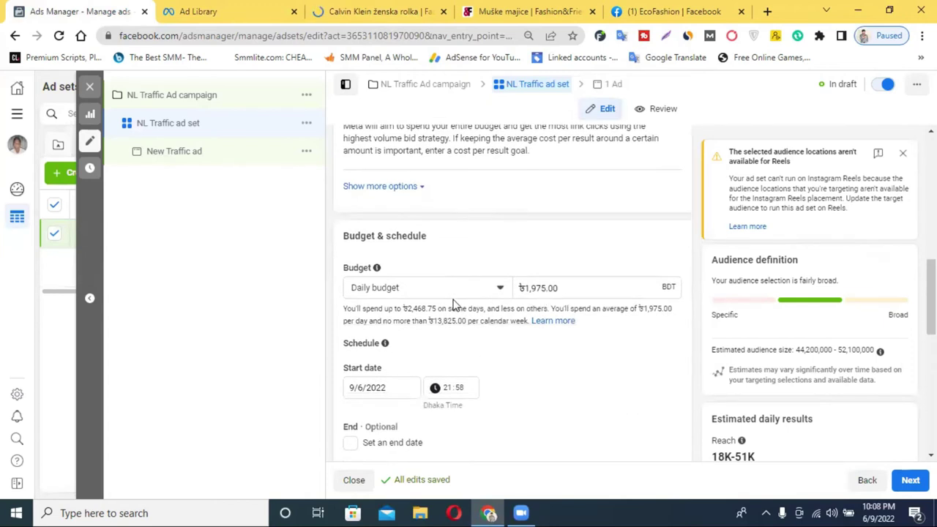
pyautogui.click(488, 293)
pyautogui.click(538, 290)
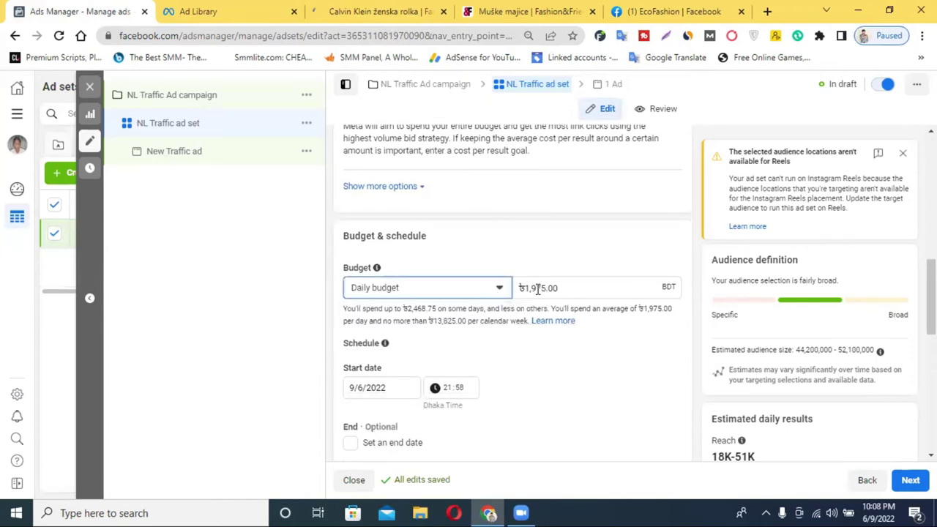
pyautogui.moveTo(543, 283); pyautogui.dragTo(527, 289)
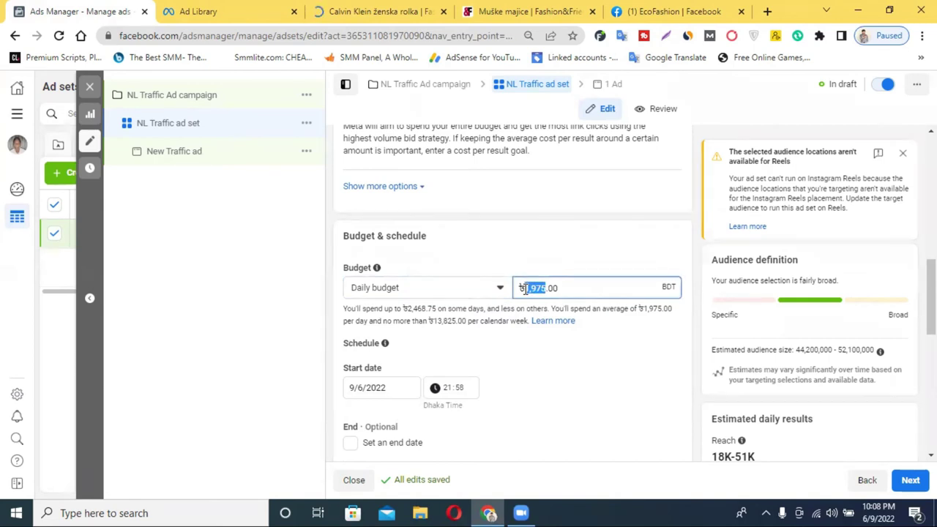
pyautogui.write('5')
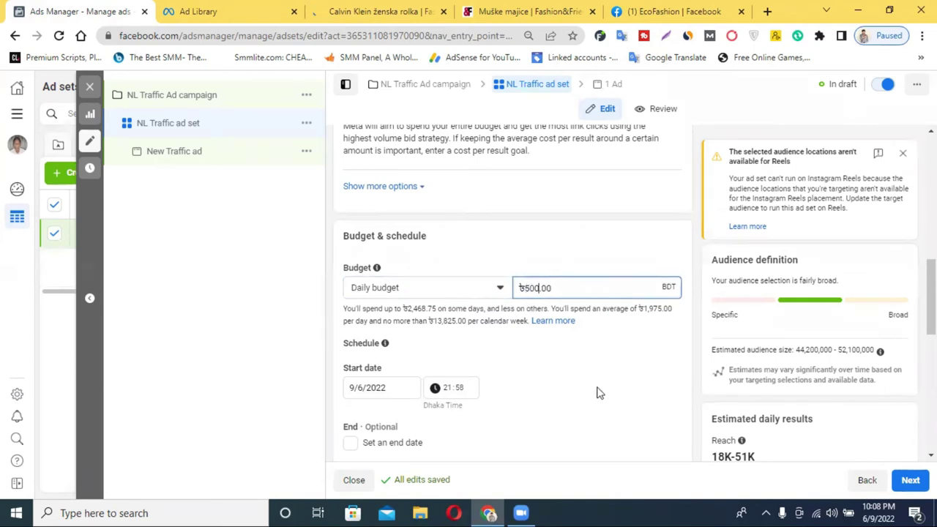
pyautogui.click(596, 381)
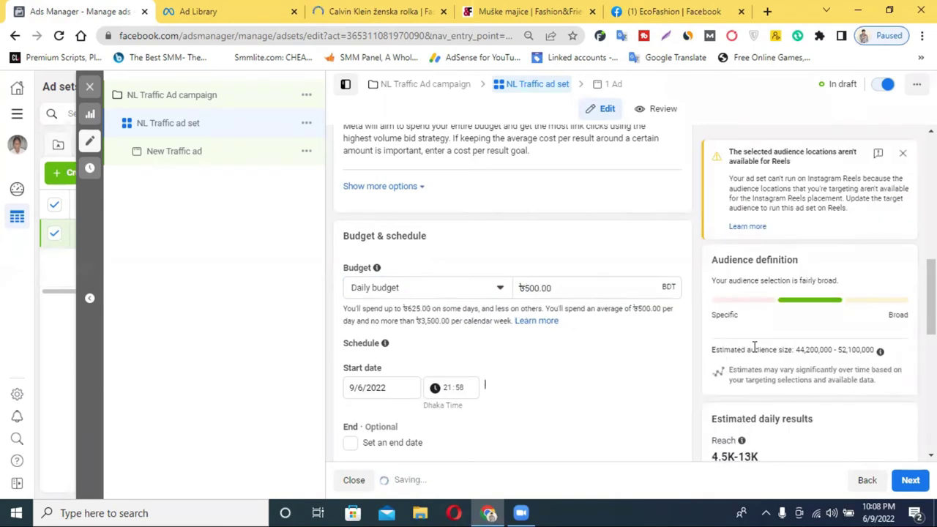
# Step: Set the ad set's schedule start date to 10/6/2022
pyautogui.scroll(-1, 468, 358)
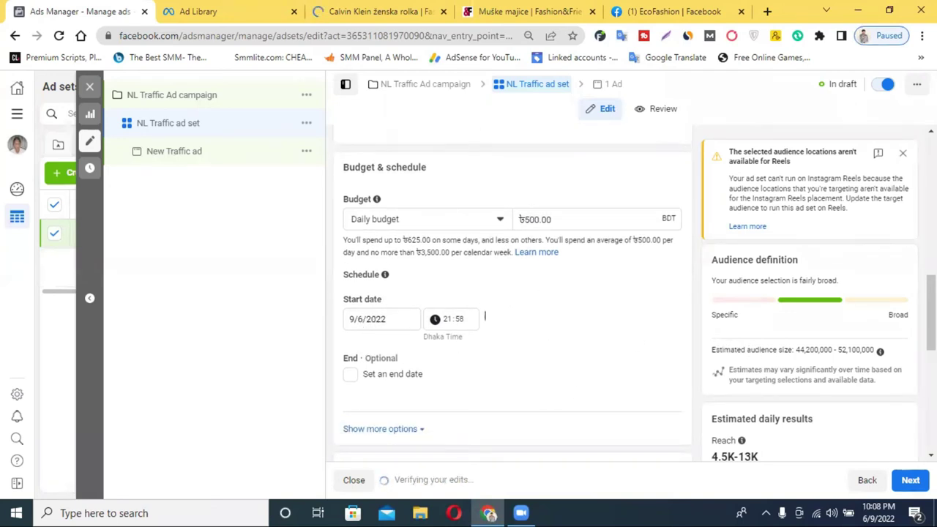
pyautogui.click(353, 320)
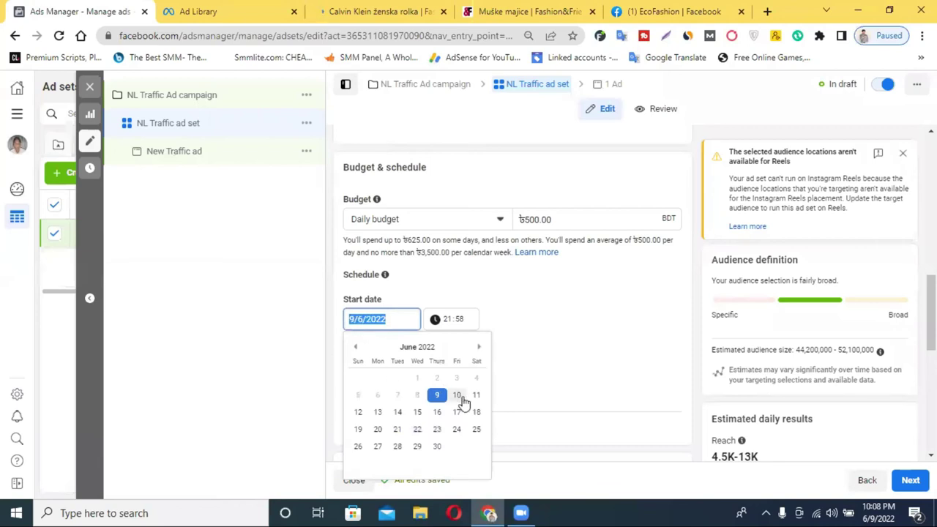
pyautogui.click(461, 393)
pyautogui.click(541, 319)
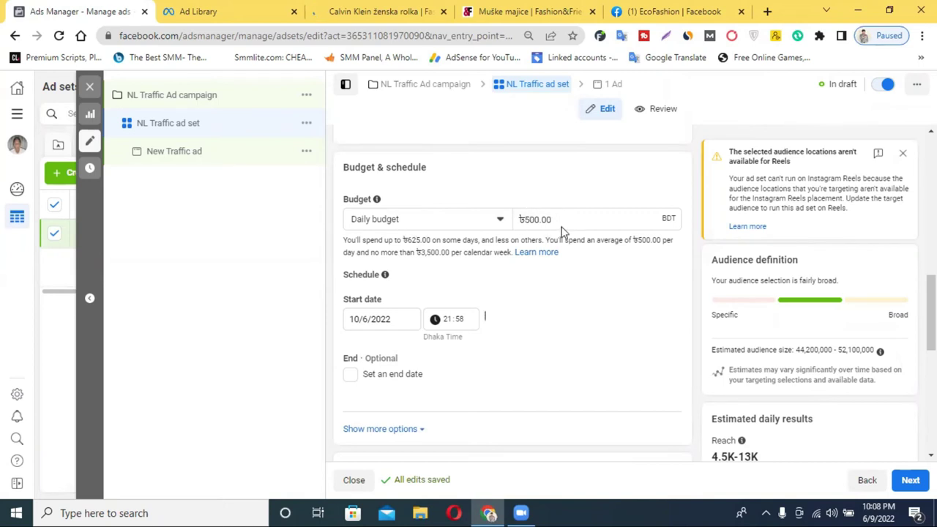
# Step: Examine the ad set's estimated daily reach and link clicks, along with the audience and placement settings
pyautogui.scroll(-8, 757, 320)
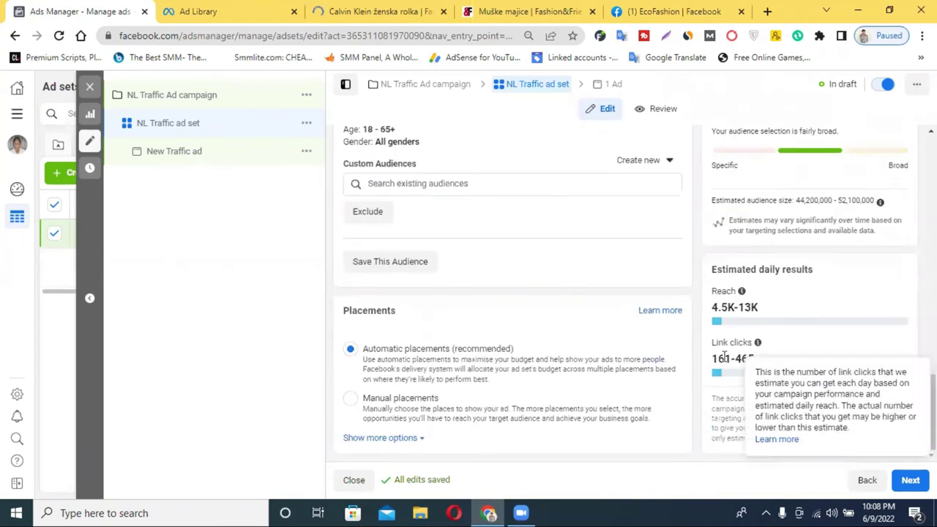
pyautogui.moveTo(712, 301); pyautogui.dragTo(767, 308)
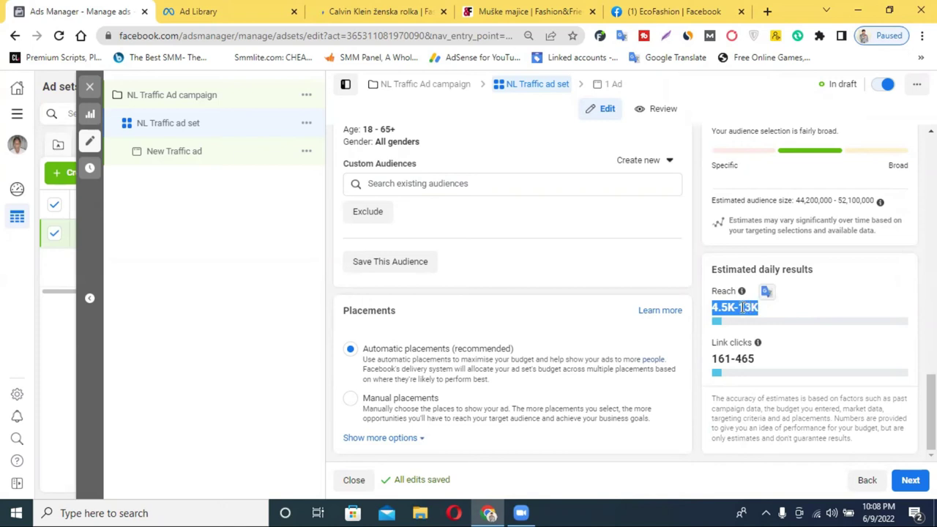
pyautogui.tripleClick(736, 308)
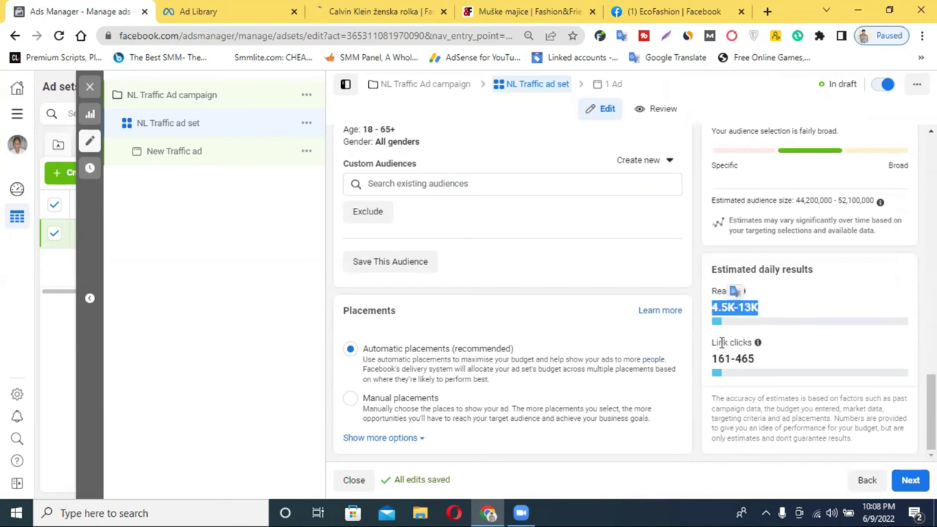
pyautogui.moveTo(712, 359); pyautogui.dragTo(747, 363)
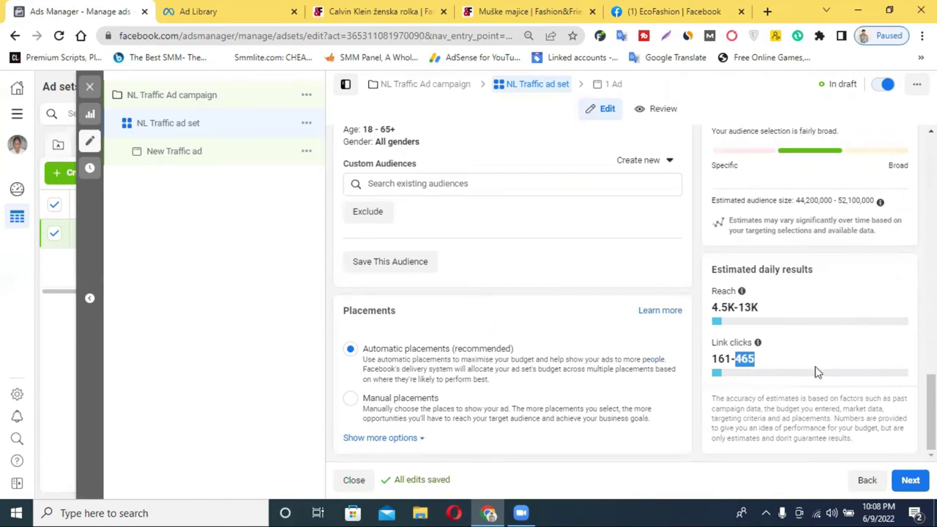
pyautogui.scroll(3, 454, 322)
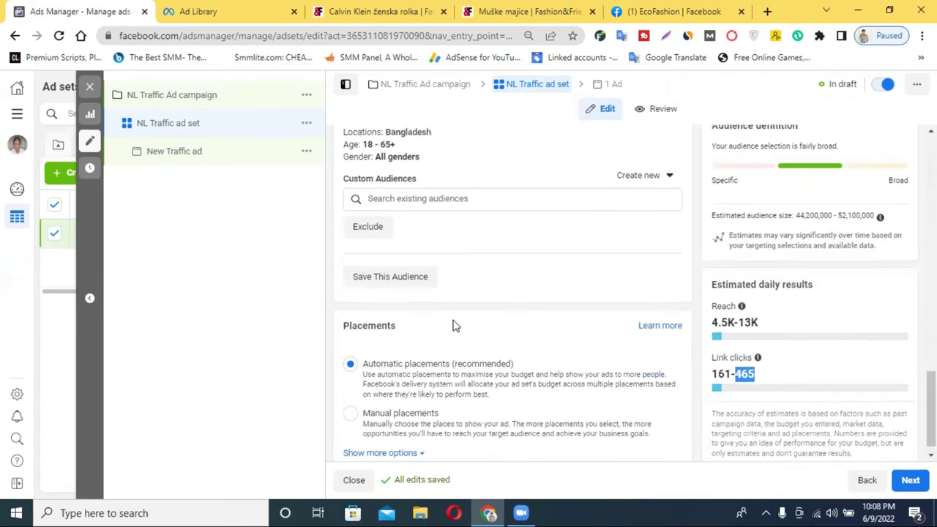
pyautogui.scroll(-3, 781, 398)
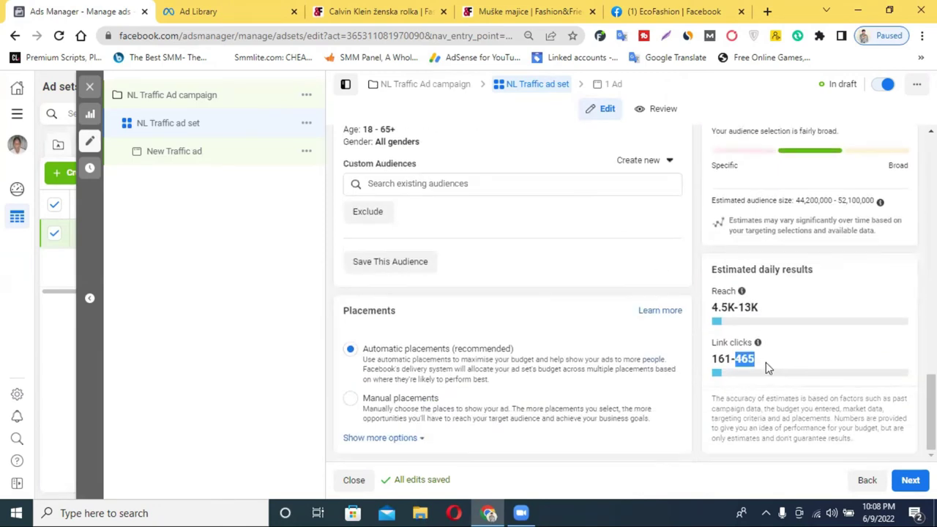
pyautogui.click(723, 357)
pyautogui.tripleClick(723, 357)
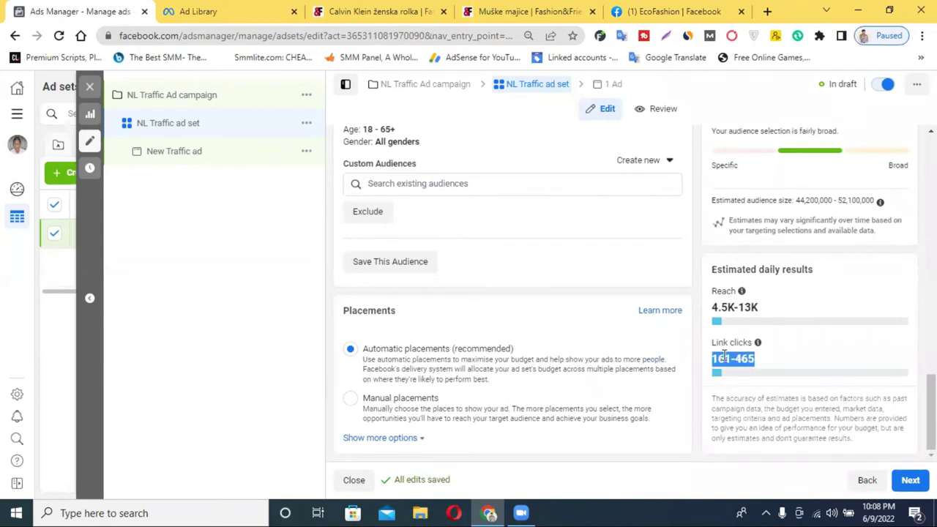
# Step: Try enabling an optional end date in the ad set's schedule
pyautogui.scroll(6, 500, 313)
pyautogui.scroll(6, 500, 313)
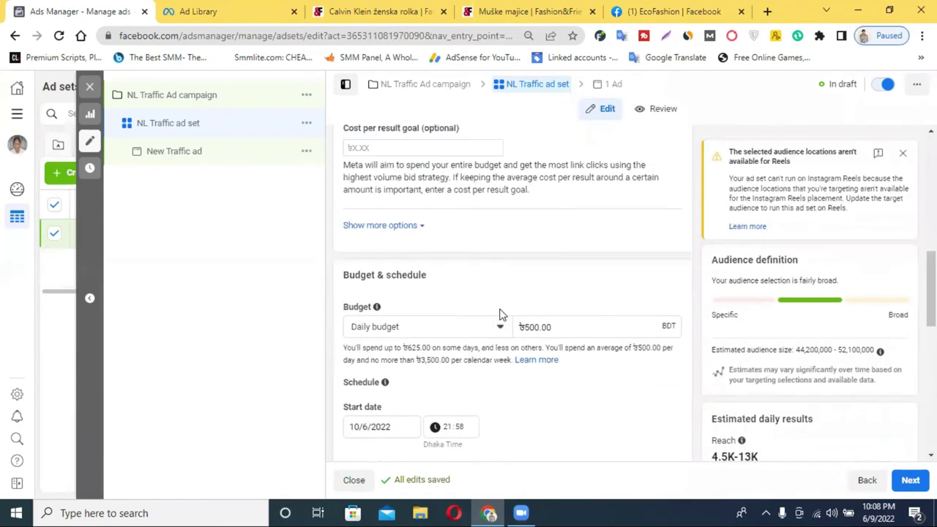
pyautogui.scroll(-1, 499, 313)
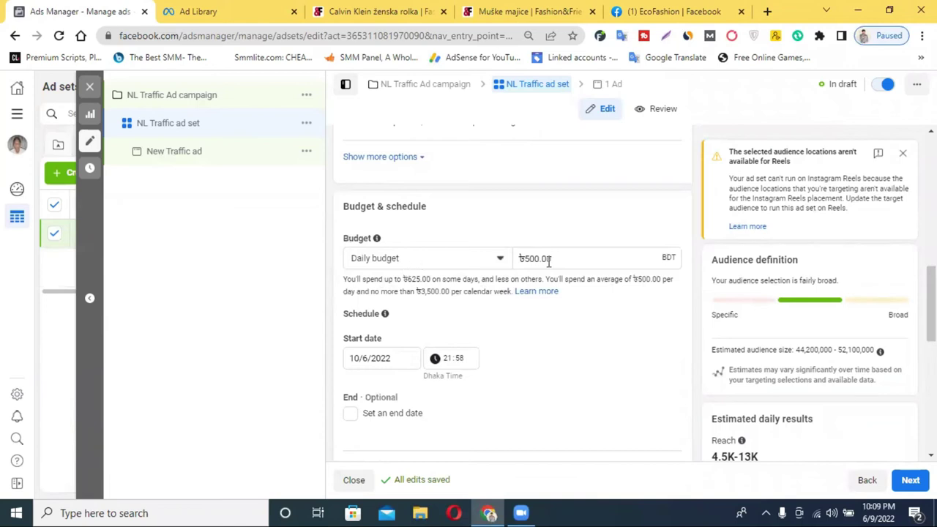
pyautogui.click(351, 414)
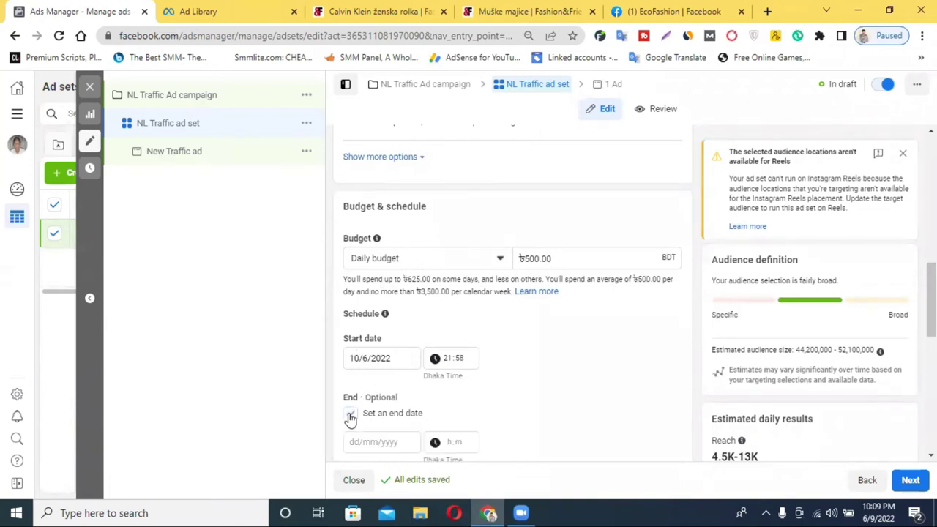
pyautogui.scroll(-2, 414, 412)
pyautogui.click(368, 306)
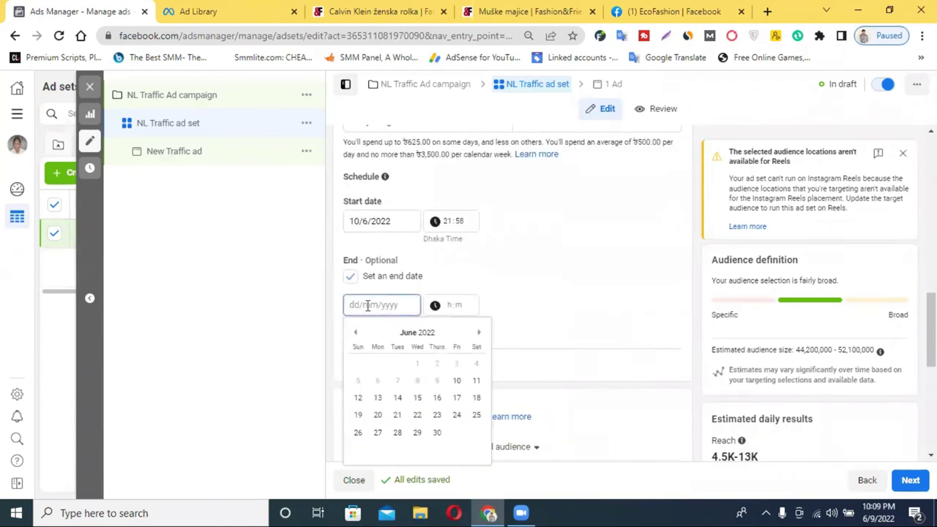
pyautogui.click(350, 276)
pyautogui.scroll(2, 475, 276)
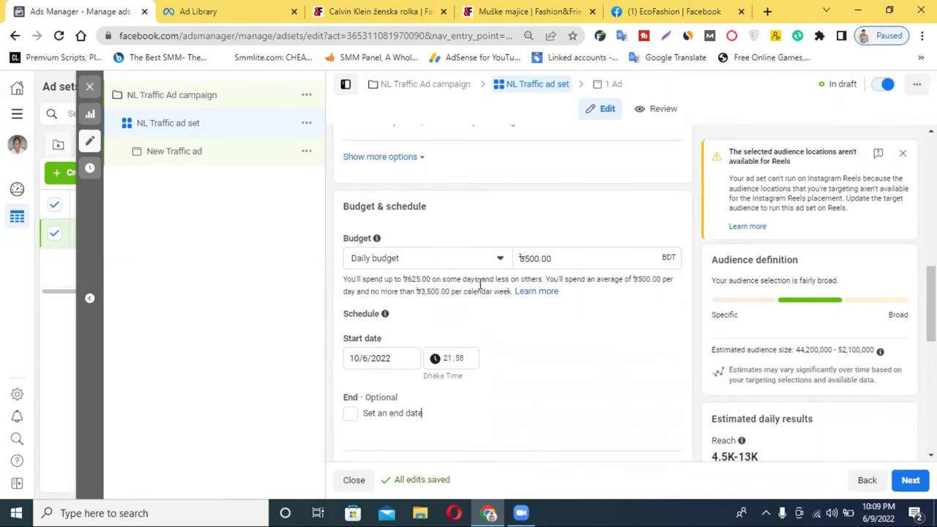
# Step: Review the ad set's schedule and audience settings, including the start date calendar
pyautogui.scroll(-2, 494, 333)
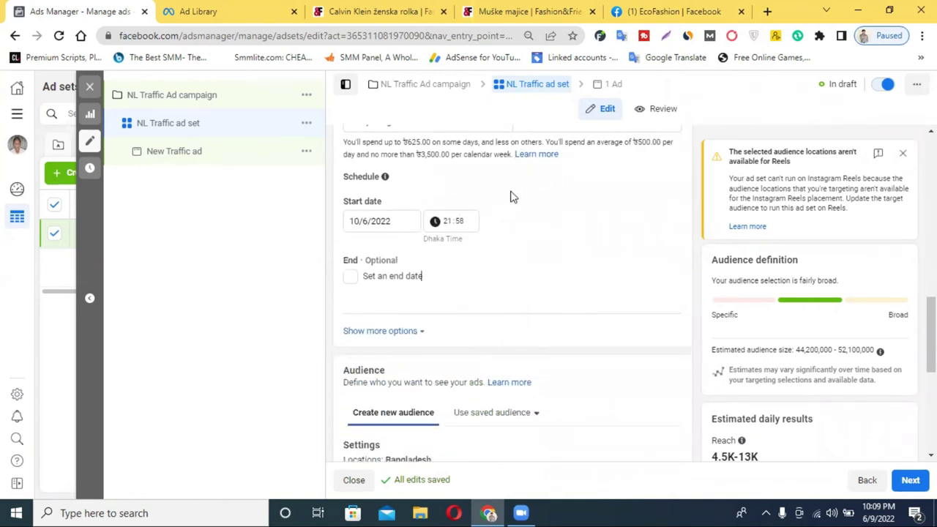
pyautogui.scroll(-2, 497, 241)
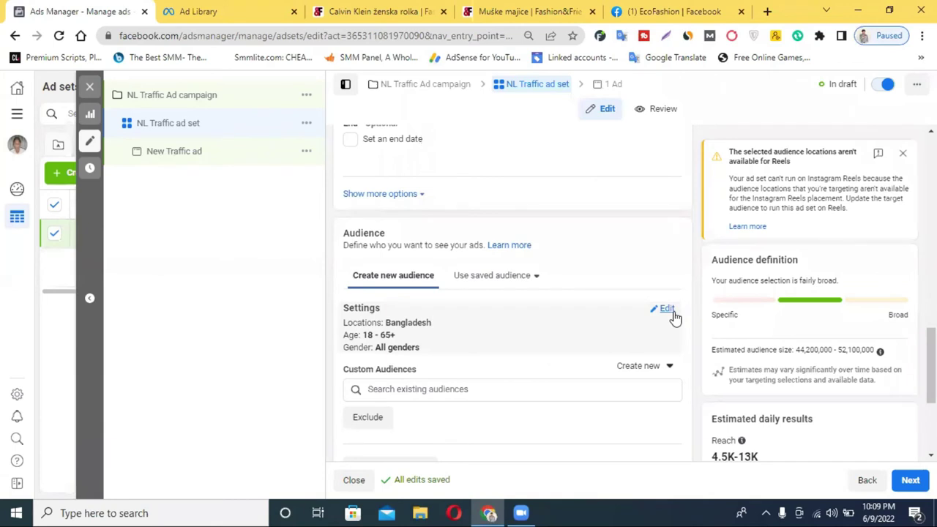
pyautogui.scroll(3, 625, 285)
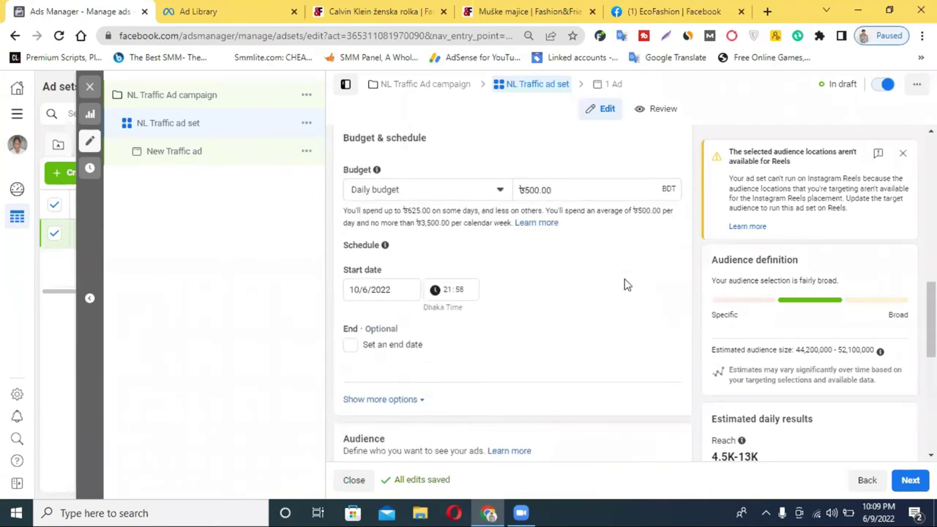
pyautogui.click(402, 289)
pyautogui.click(563, 303)
pyautogui.scroll(-2, 562, 306)
pyautogui.scroll(1, 558, 311)
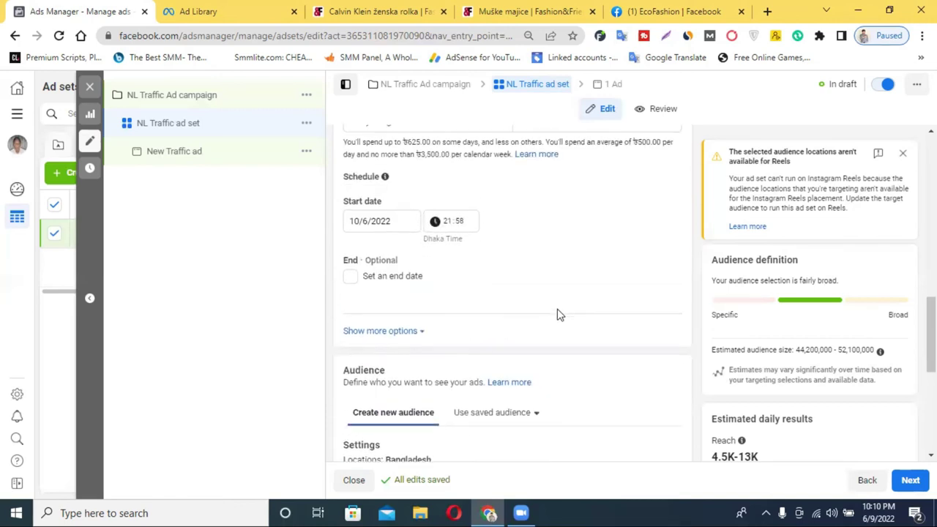
# Step: Switch the ad set's budget type to Lifetime budget and set the amount to 3,550 BDT
pyautogui.scroll(2, 557, 314)
pyautogui.click(428, 261)
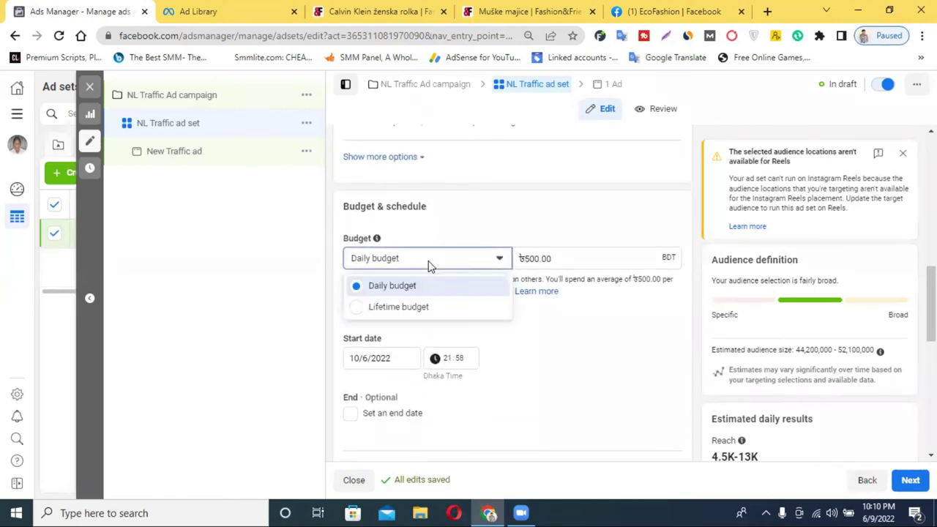
pyautogui.click(402, 307)
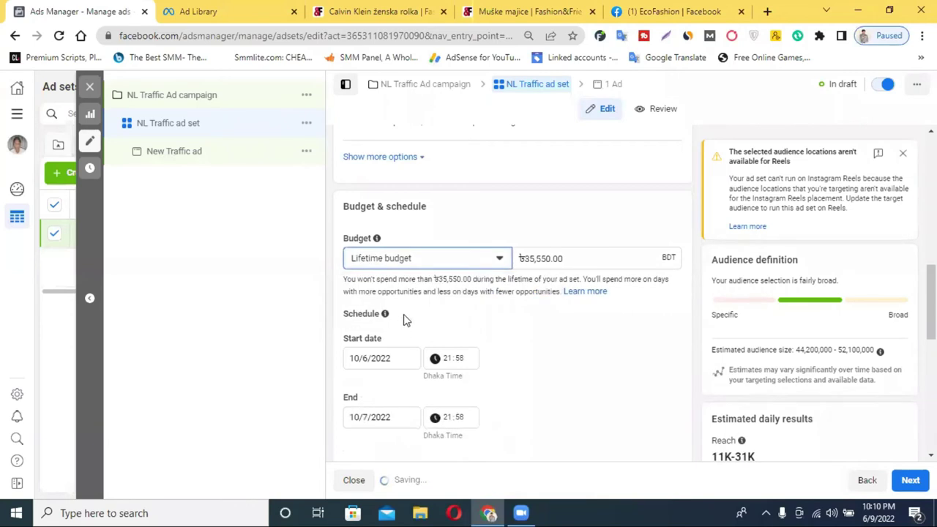
pyautogui.click(531, 258)
pyautogui.moveTo(534, 259); pyautogui.dragTo(524, 259)
pyautogui.write('3')
pyautogui.click(593, 335)
pyautogui.moveTo(546, 257); pyautogui.dragTo(540, 258)
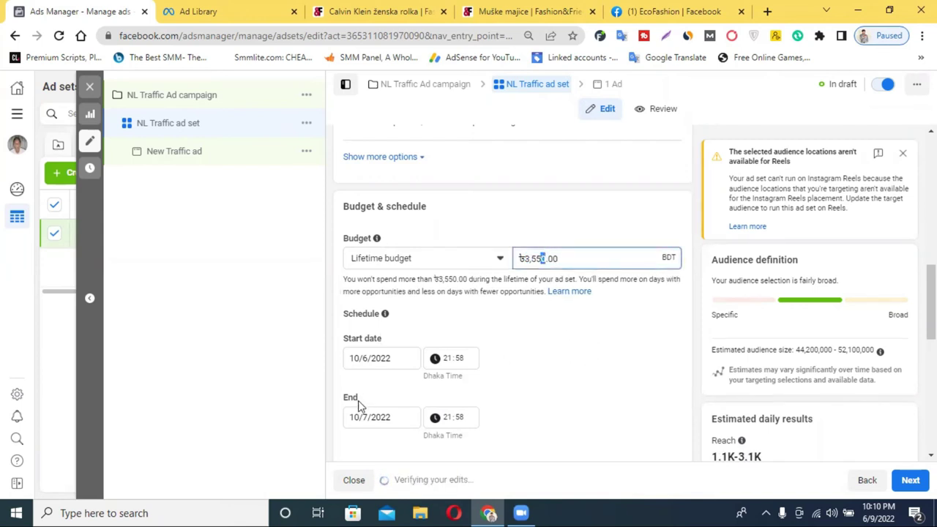
# Step: Check the schedule's start and end date calendars and set the end date to 12/7/2022
pyautogui.click(366, 420)
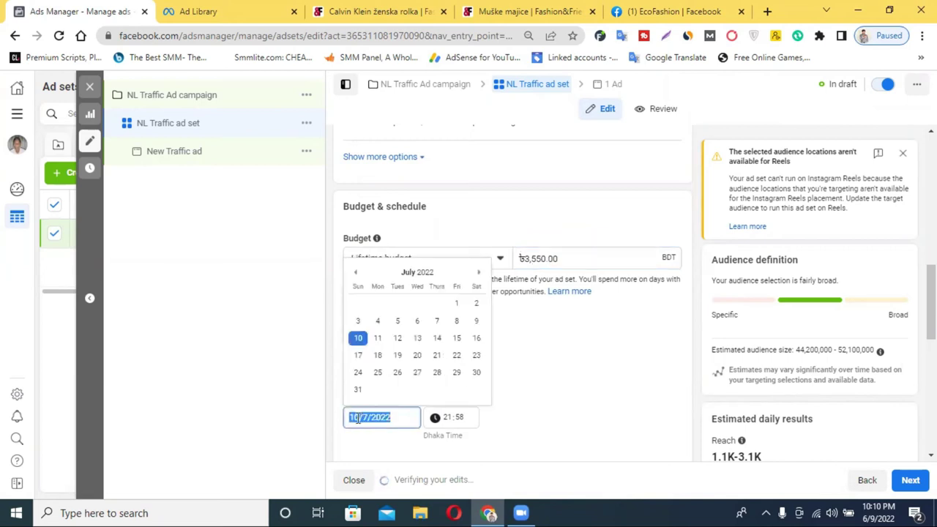
pyautogui.click(605, 395)
pyautogui.click(381, 358)
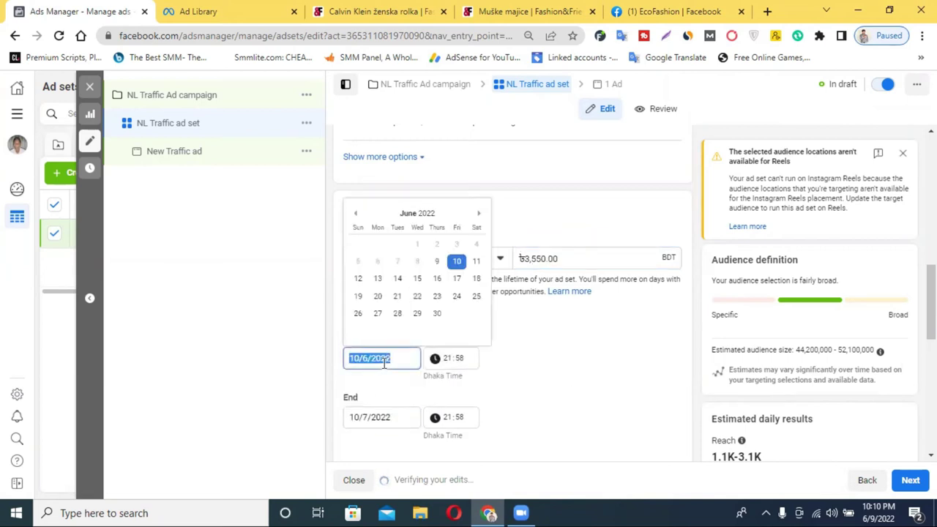
pyautogui.click(516, 322)
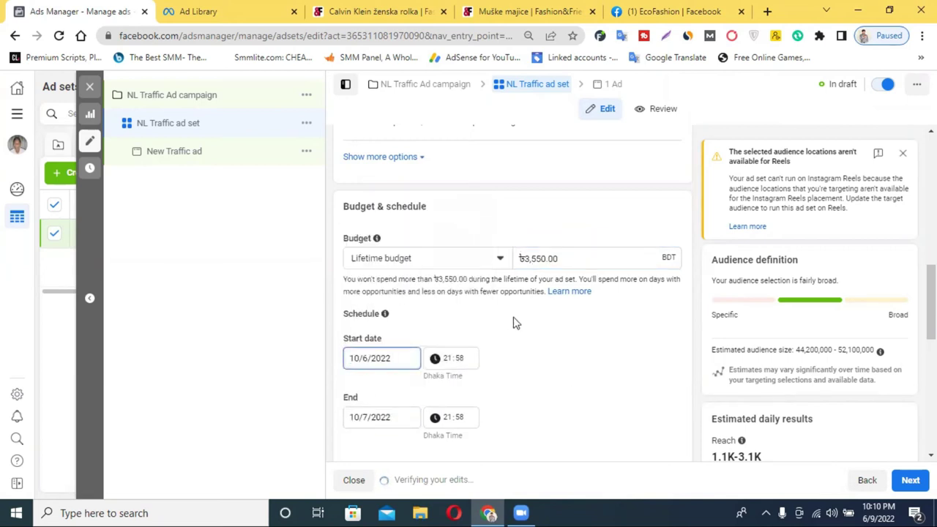
pyautogui.click(369, 422)
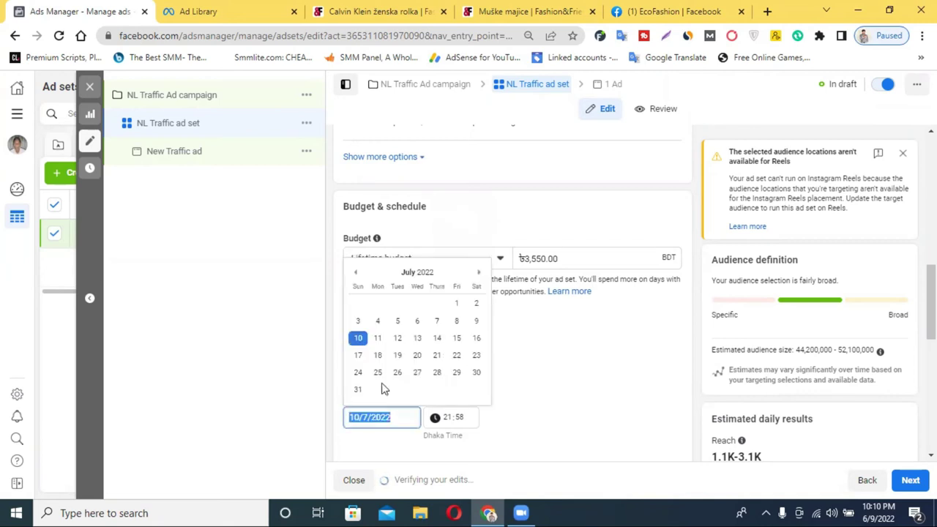
pyautogui.click(397, 338)
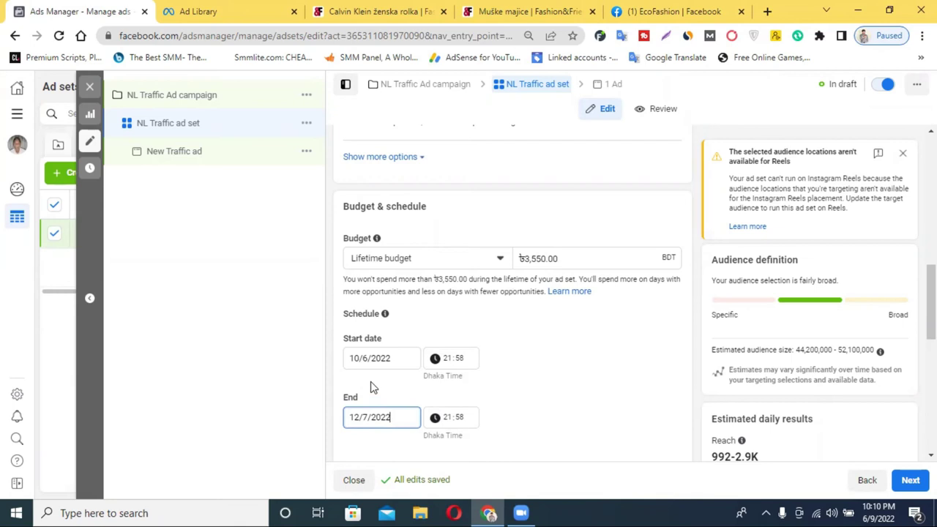
# Step: Set the ad set's schedule end date to 10/7/2022
pyautogui.scroll(-1, 641, 412)
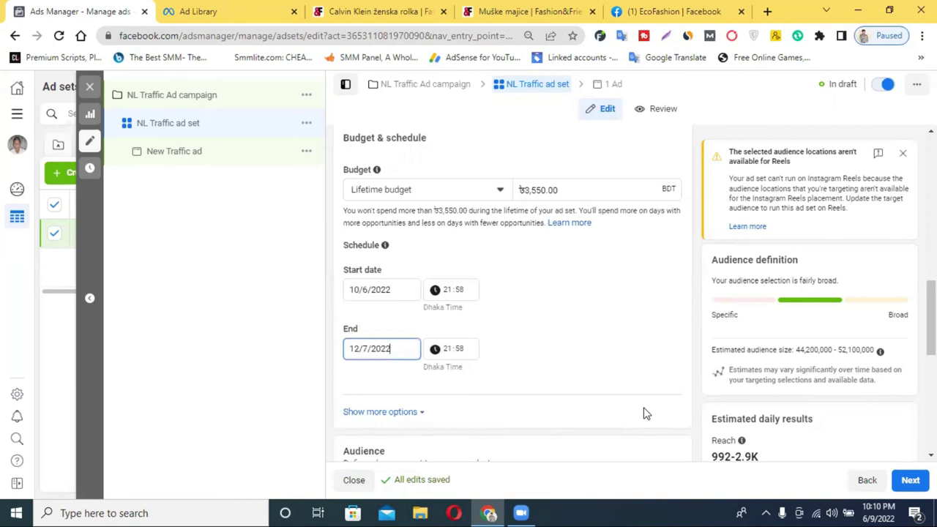
pyautogui.click(404, 344)
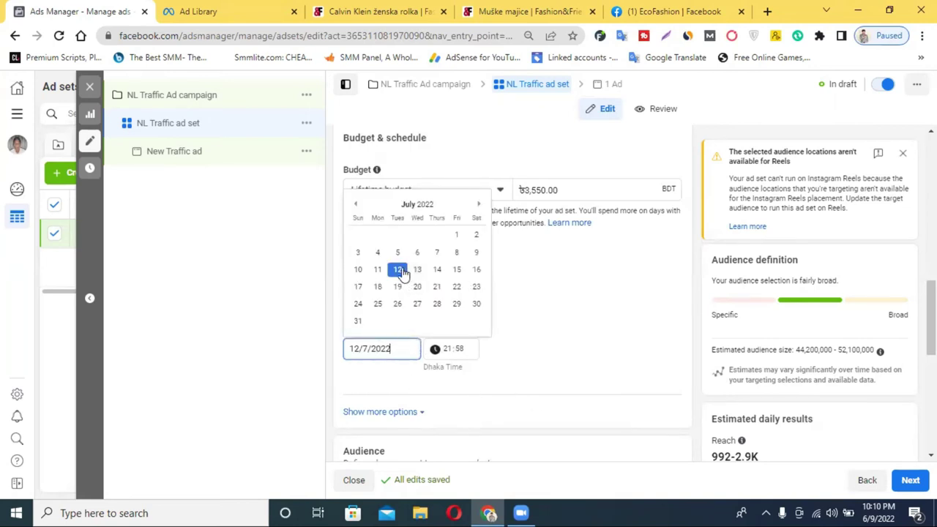
pyautogui.click(536, 310)
pyautogui.click(370, 348)
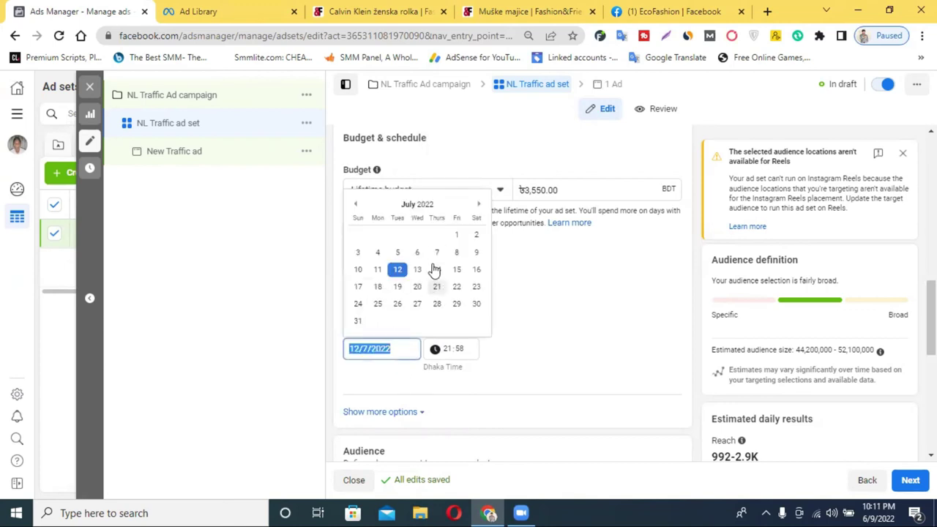
pyautogui.click(358, 269)
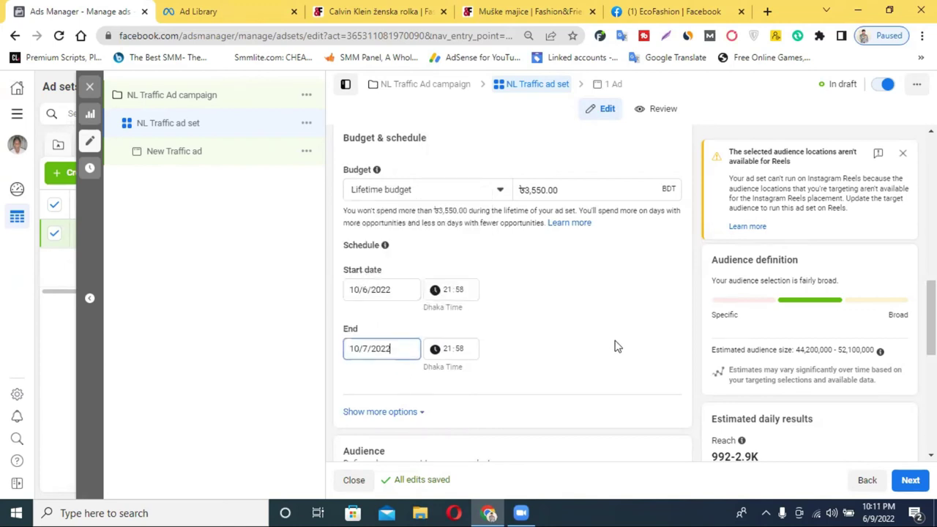
pyautogui.click(384, 353)
pyautogui.click(526, 354)
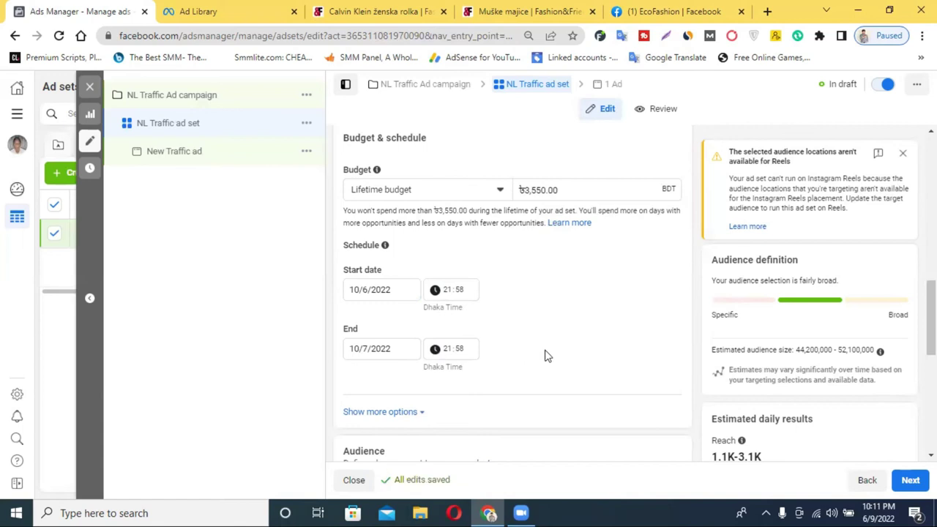
pyautogui.scroll(-3, 545, 357)
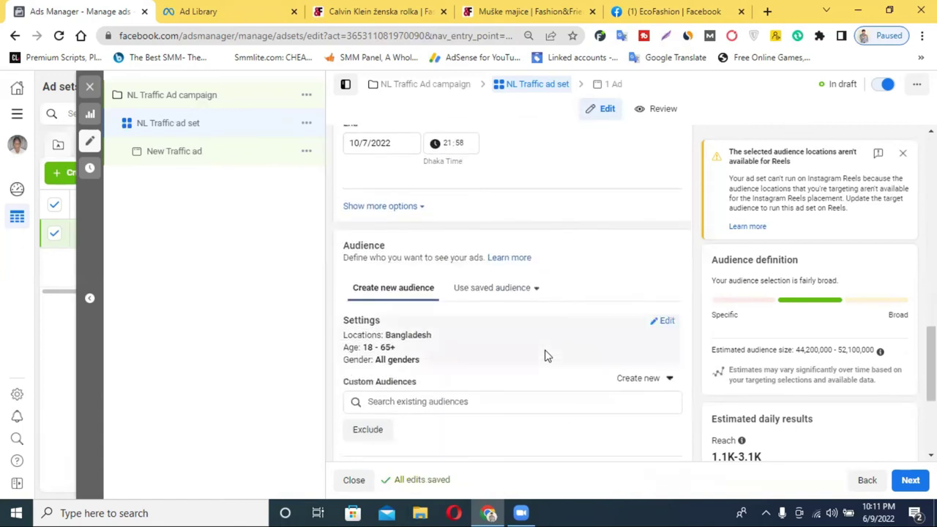
pyautogui.scroll(2, 545, 357)
pyautogui.scroll(-2, 546, 357)
pyautogui.scroll(3, 395, 241)
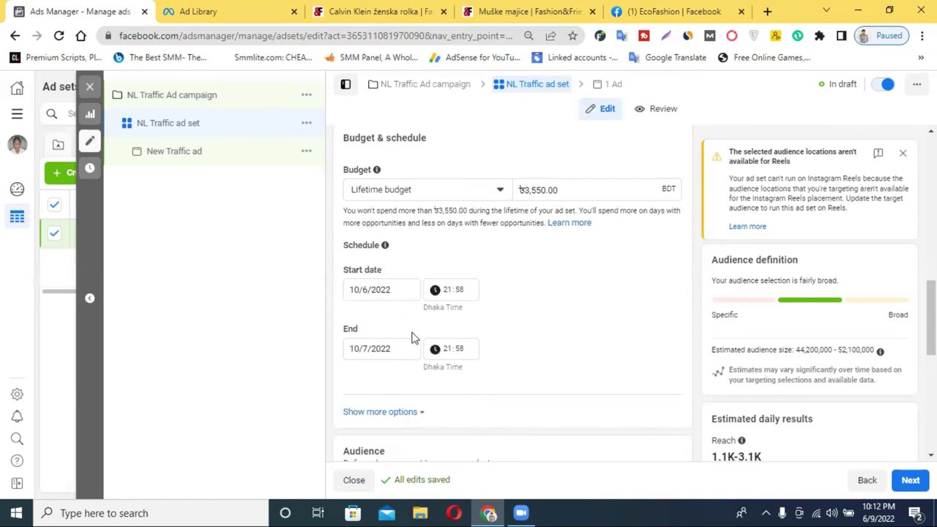
pyautogui.scroll(-1, 398, 358)
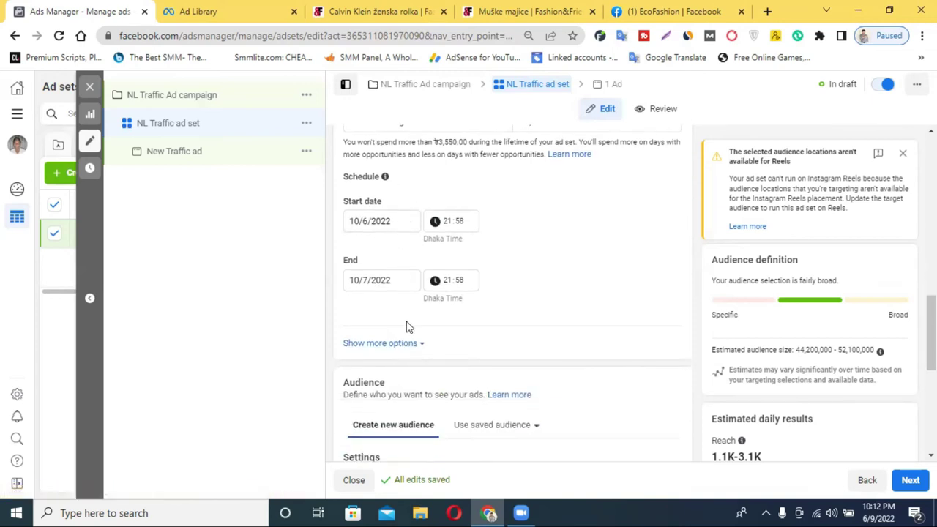
# Step: Edit the new audience's settings and include the city of Dhaka, Dhaka Division, Bangladesh as the target location
pyautogui.scroll(-2, 439, 337)
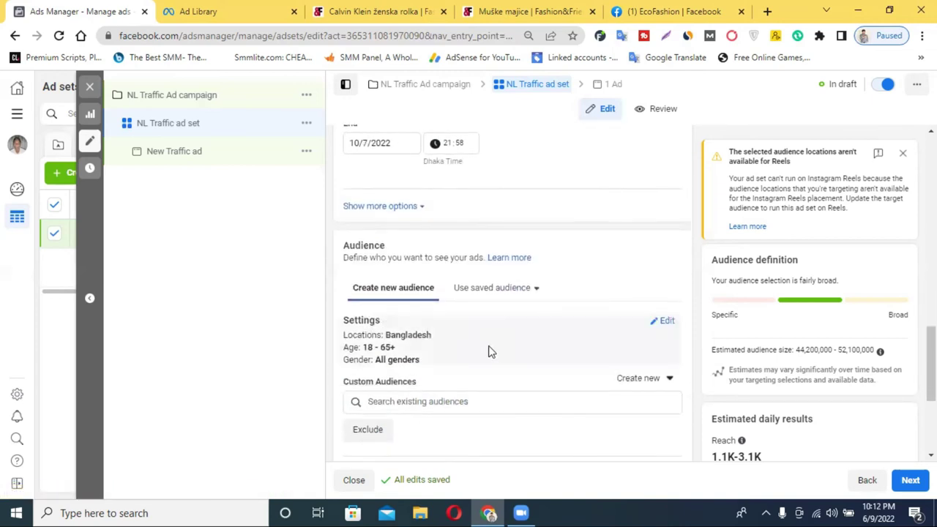
pyautogui.click(664, 327)
pyautogui.scroll(-1, 663, 329)
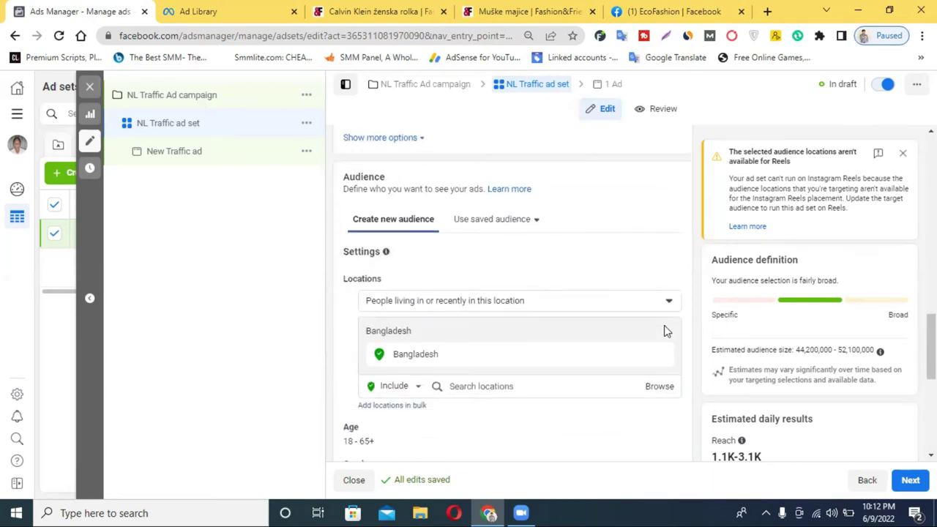
pyautogui.scroll(-2, 522, 318)
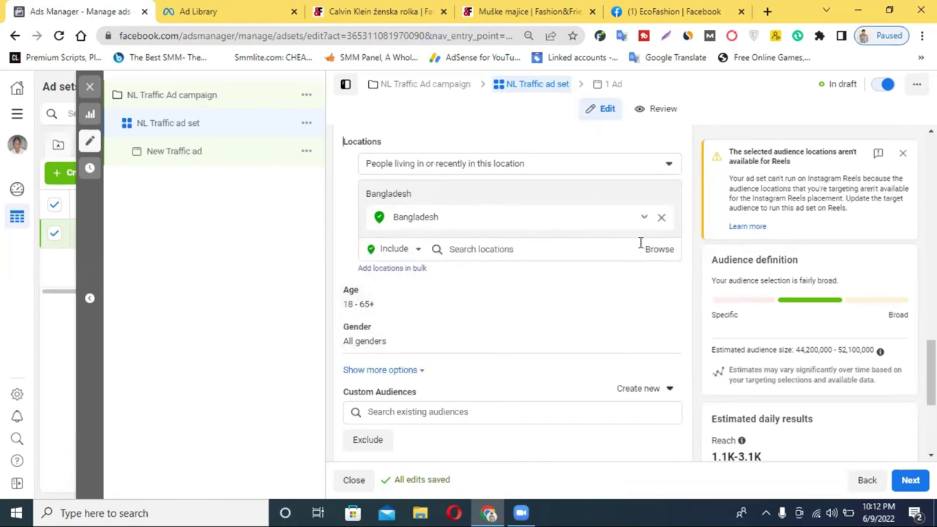
pyautogui.click(482, 249)
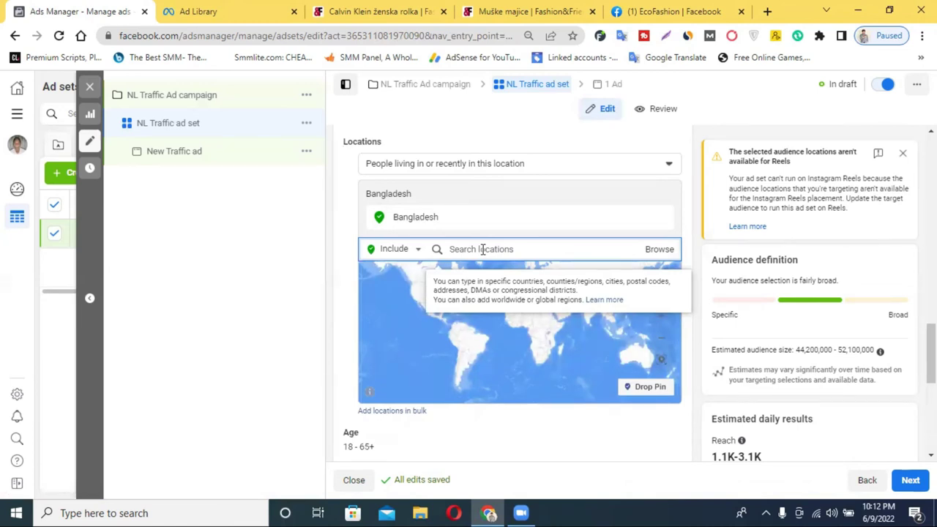
pyautogui.write('dh')
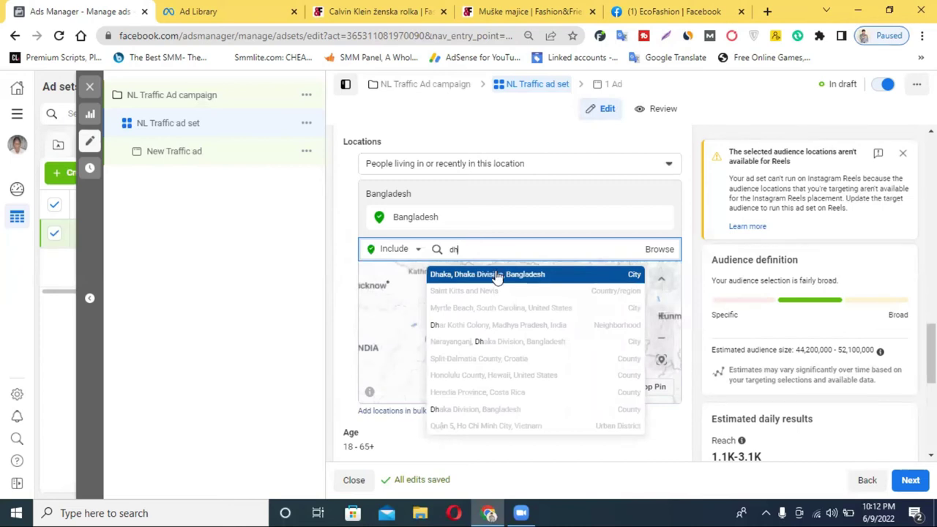
pyautogui.click(498, 274)
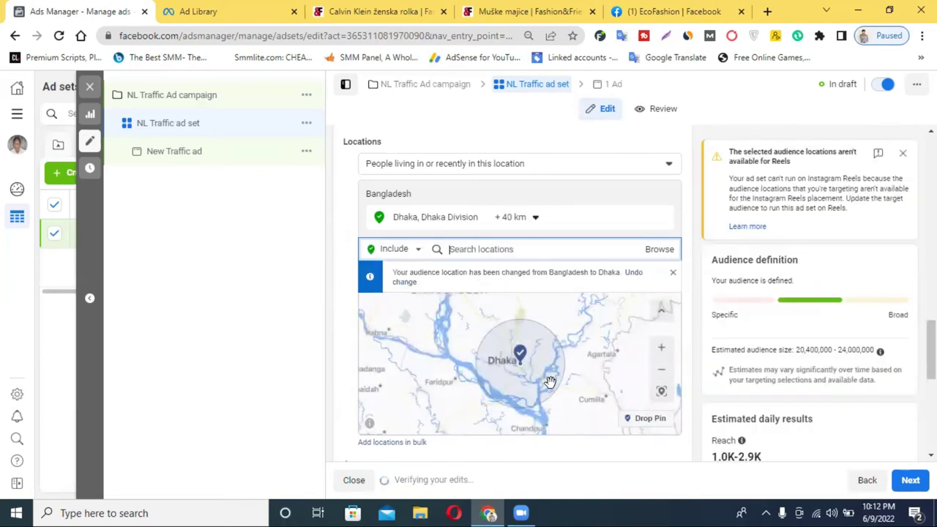
# Step: Set the radius around the Dhaka target location to 80 km
pyautogui.click(534, 226)
pyautogui.moveTo(525, 299); pyautogui.dragTo(561, 300)
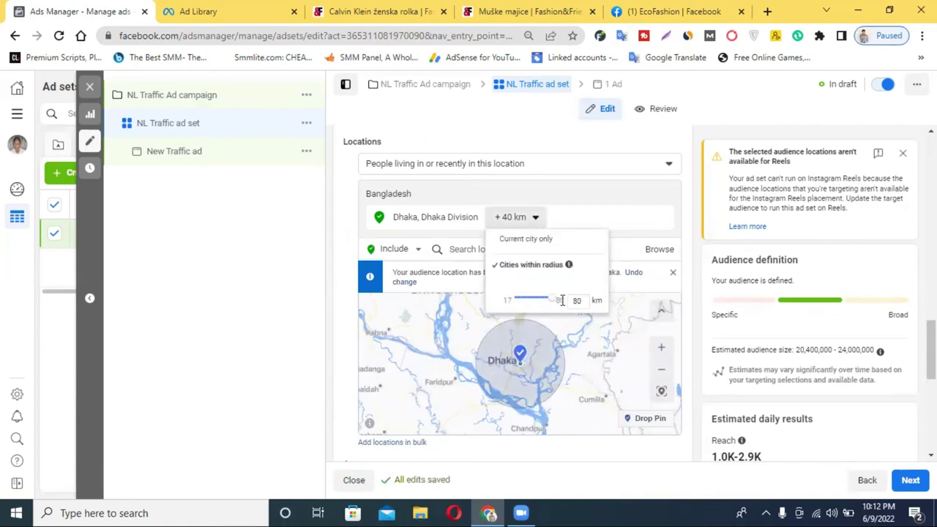
pyautogui.click(545, 370)
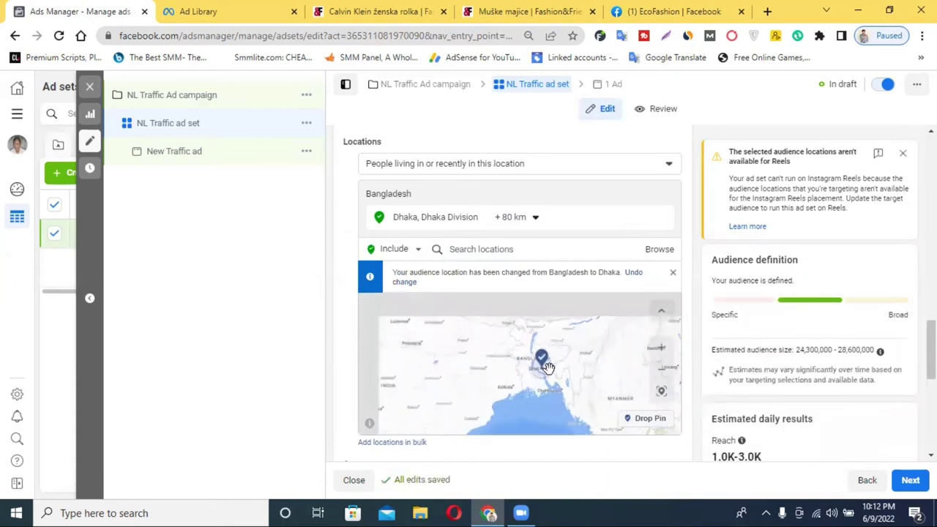
# Step: Include the city of Chittagong, Chittagong Division, Bangladesh as a second target location, correcting the misspelled search term
pyautogui.click(494, 250)
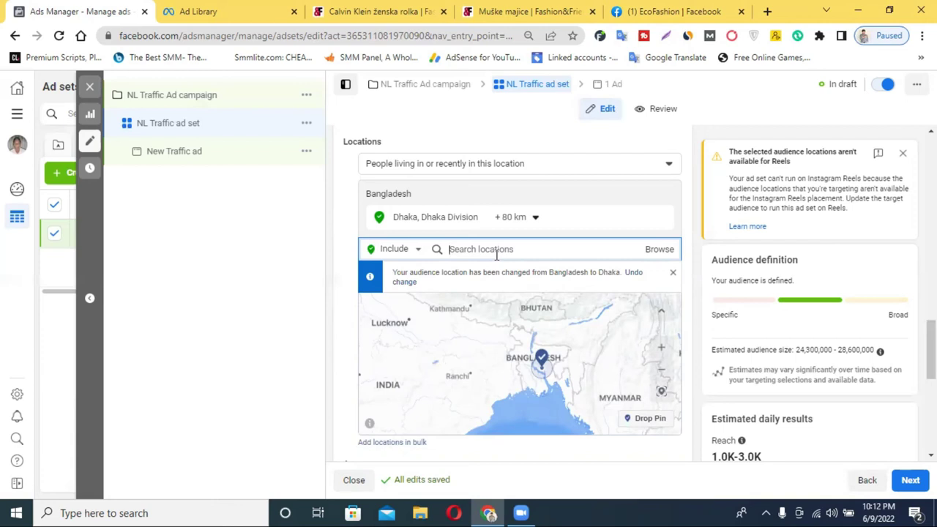
pyautogui.write('d')
pyautogui.write('i')
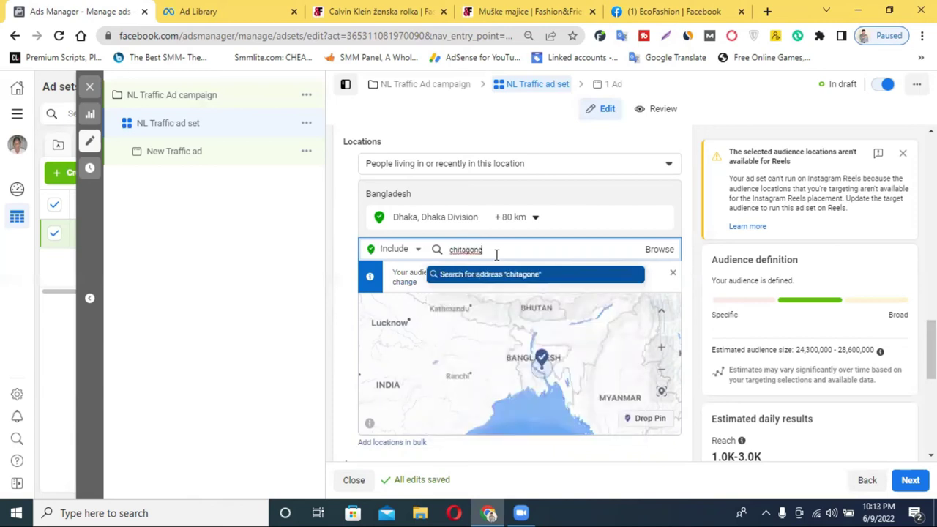
pyautogui.rightClick(473, 251)
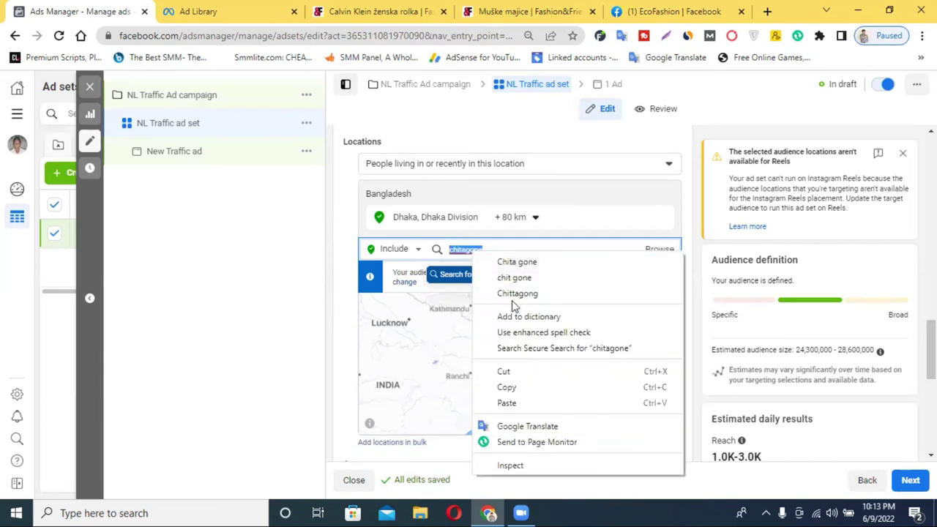
pyautogui.click(516, 293)
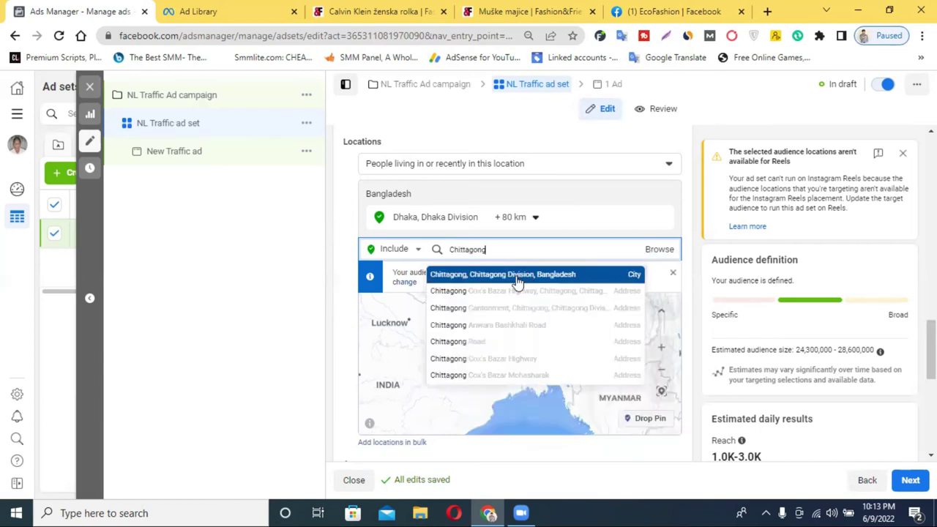
pyautogui.click(480, 280)
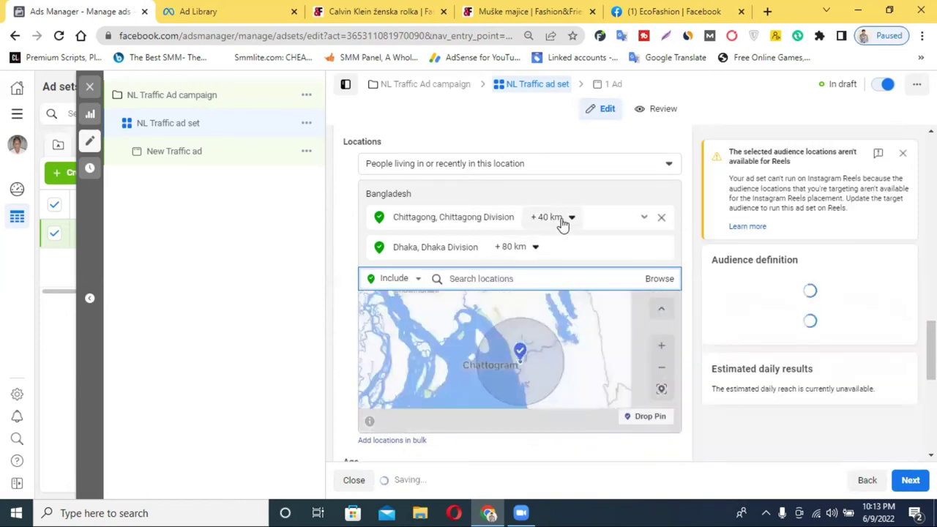
# Step: Set the radius around the Chittagong target location to 80 km
pyautogui.click(562, 221)
pyautogui.moveTo(564, 299); pyautogui.dragTo(589, 299)
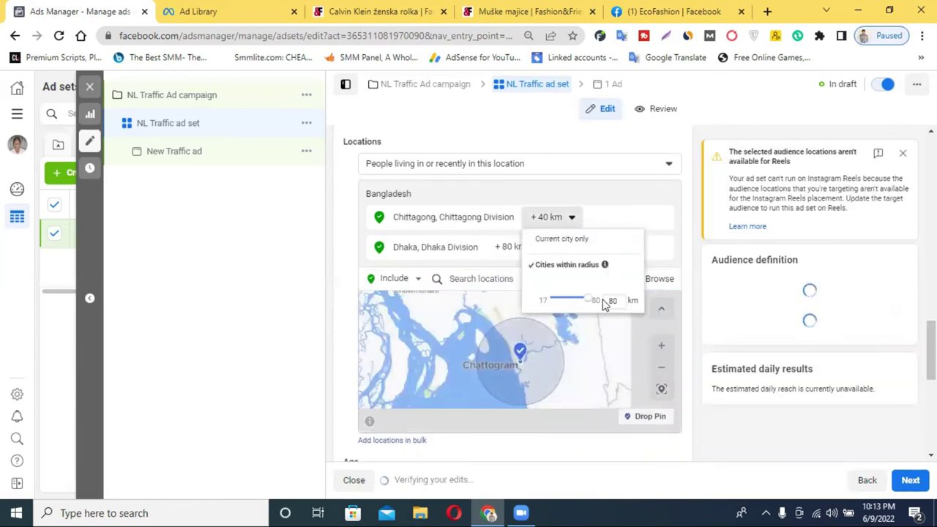
pyautogui.click(524, 128)
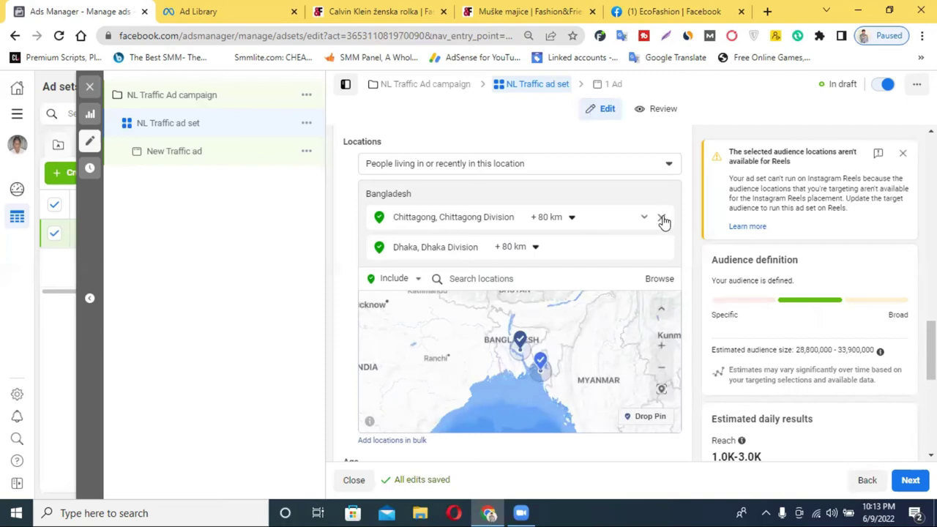
# Step: Check the options for who is in the locations, then include the country United States as a target location
pyautogui.click(500, 166)
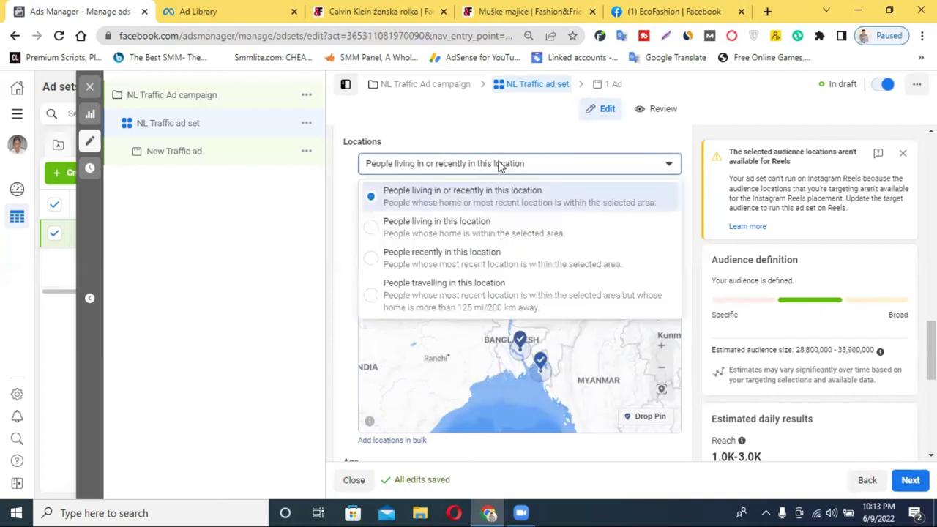
pyautogui.click(448, 149)
pyautogui.click(527, 282)
pyautogui.write('usa')
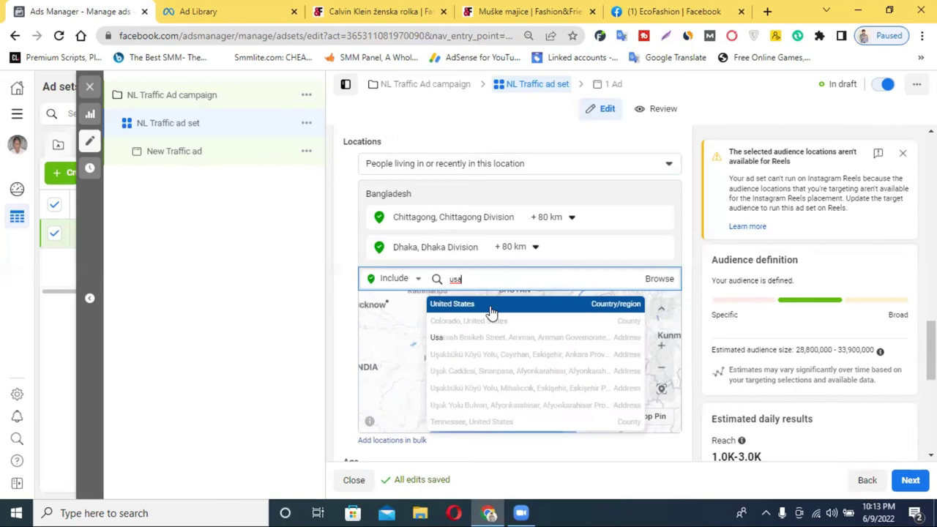
pyautogui.click(494, 306)
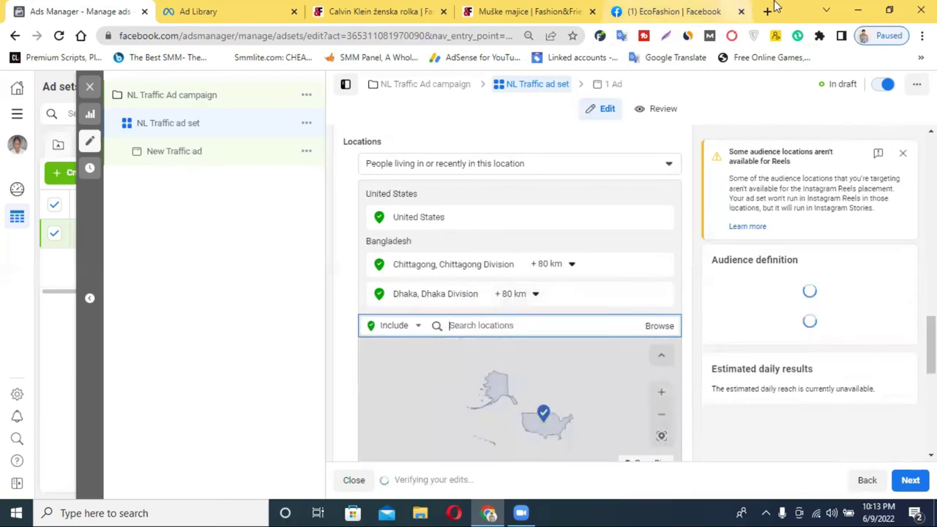
# Step: Search the web in a new browser tab for "usa all city name list" and open Wikipedia's full list of United States cities by population
pyautogui.click(765, 12)
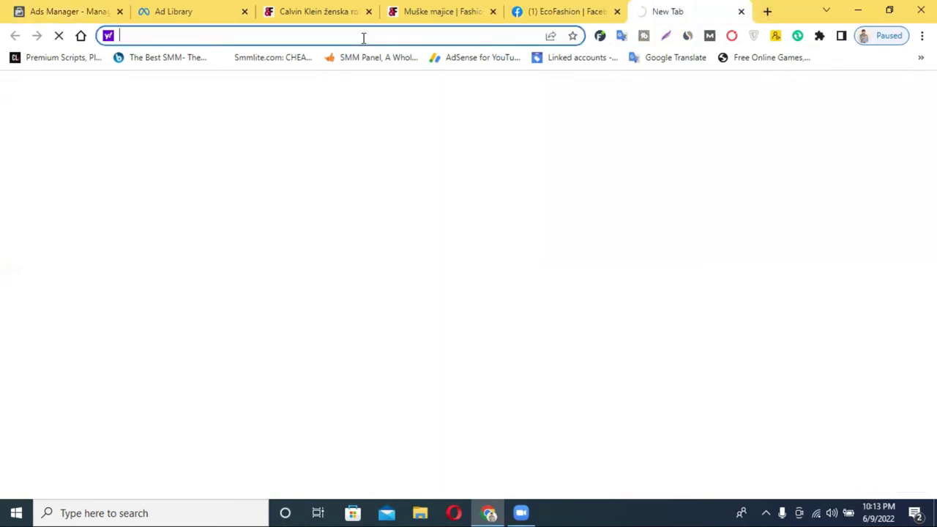
pyautogui.write('usa ')
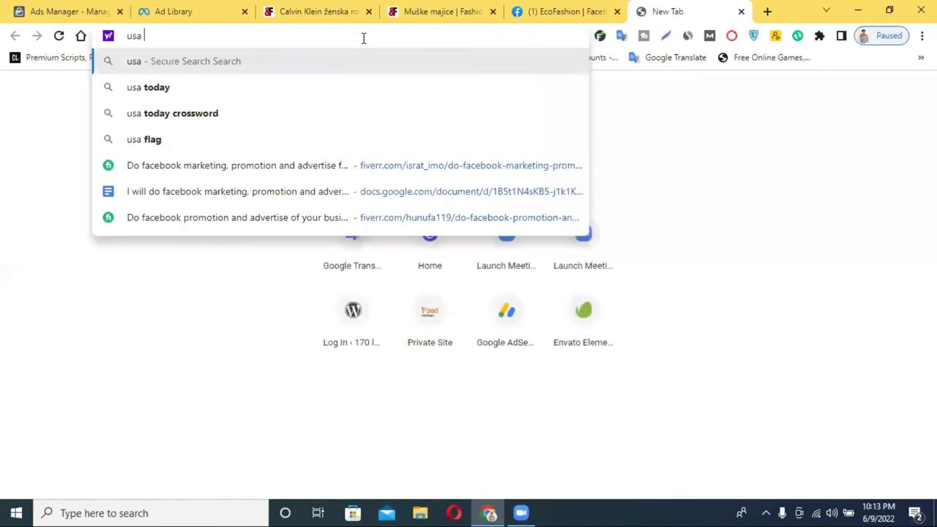
pyautogui.write('all c')
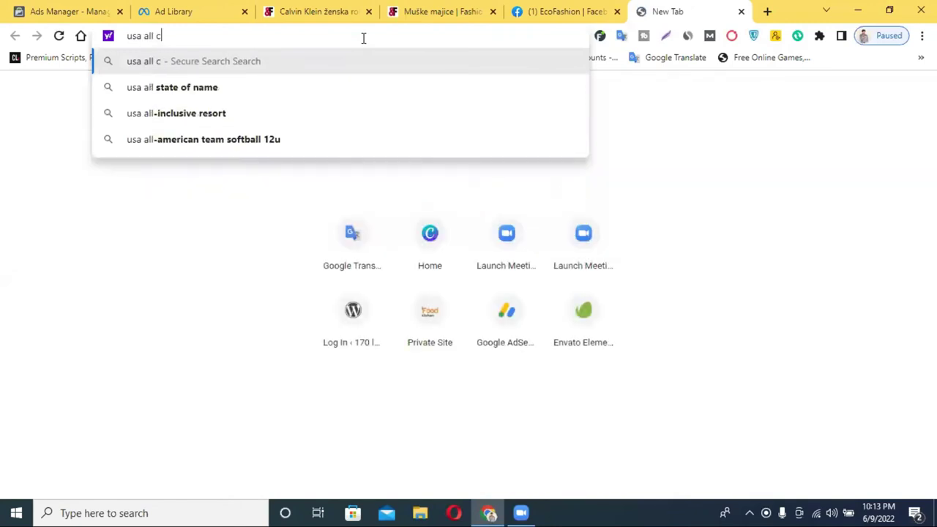
pyautogui.write('ity')
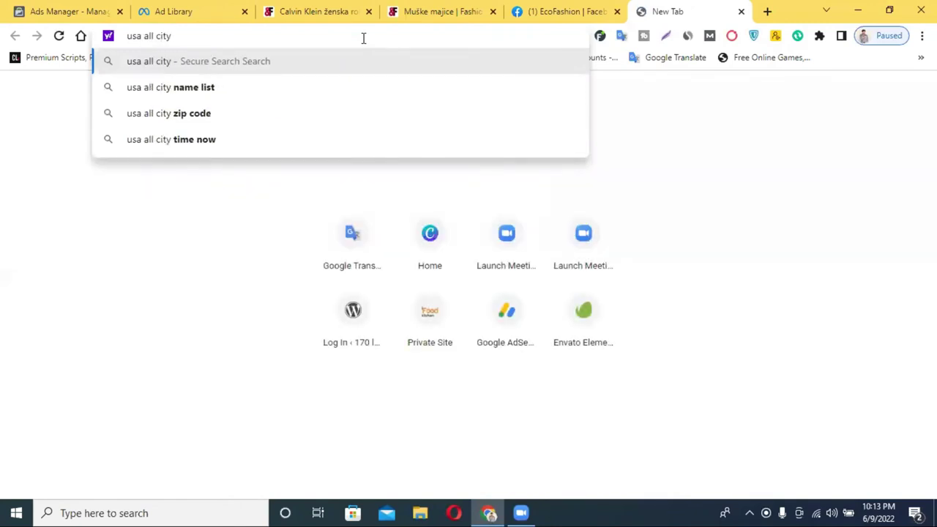
pyautogui.click(202, 90)
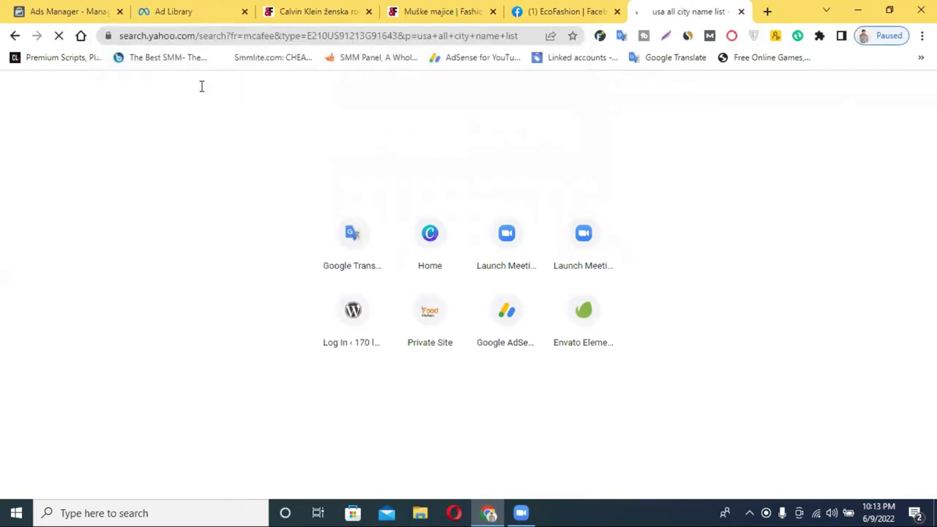
pyautogui.scroll(-4, 216, 144)
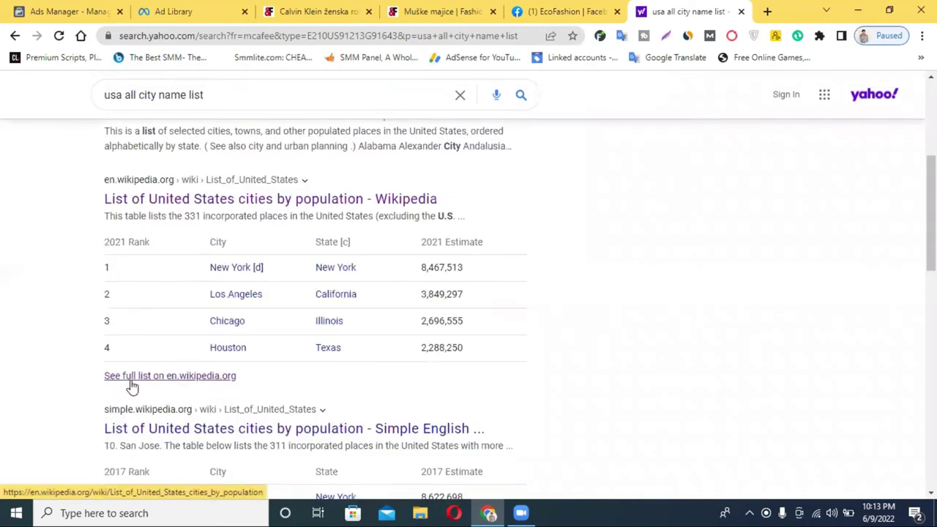
pyautogui.click(132, 377)
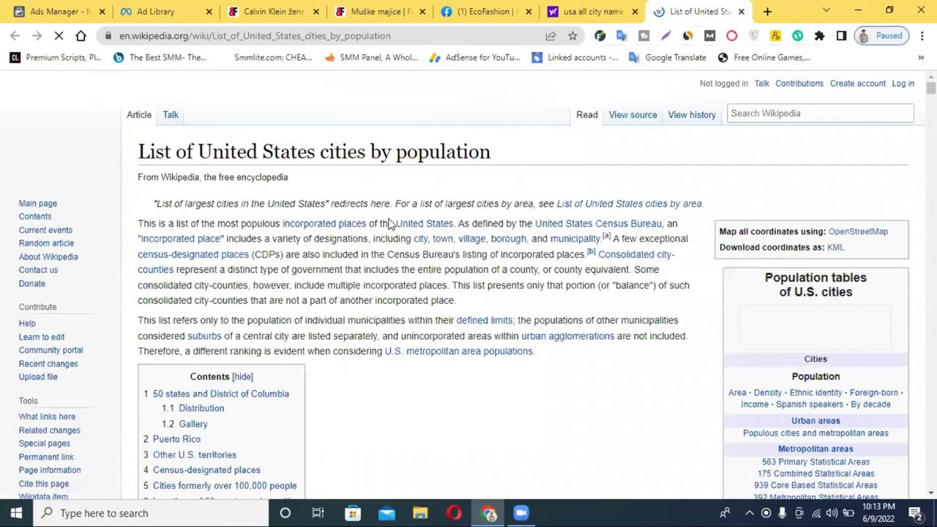
# Step: Examine the Wikipedia table of United States cities by population, including the city and state columns
pyautogui.scroll(-2, 377, 225)
pyautogui.scroll(-6, 375, 232)
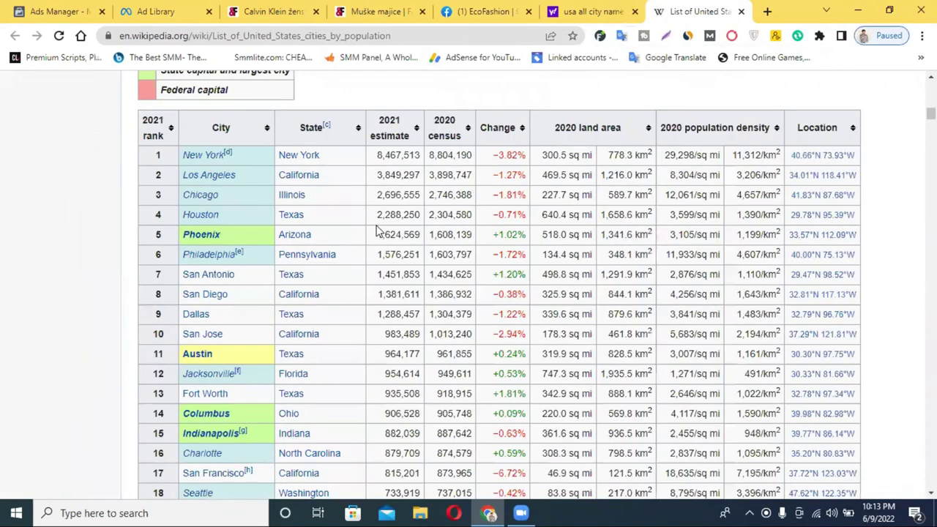
pyautogui.scroll(-1, 376, 231)
pyautogui.scroll(2, 262, 190)
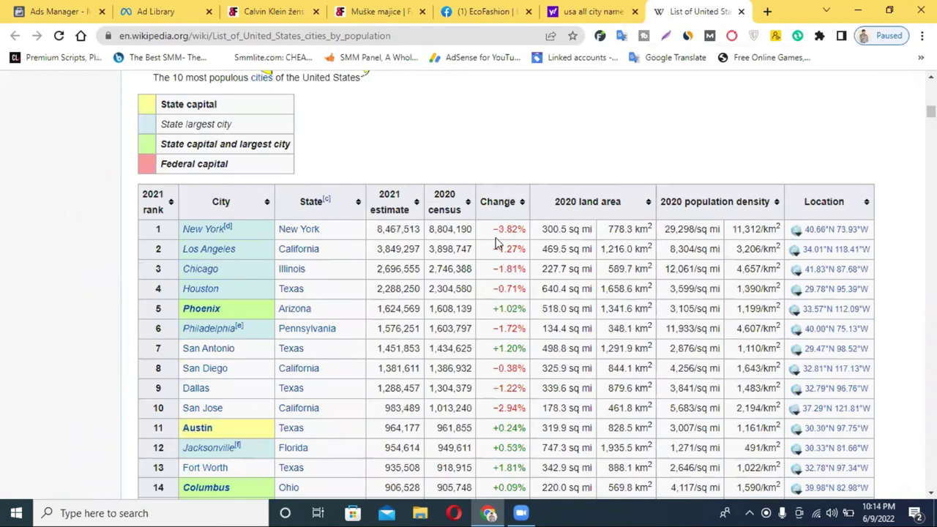
pyautogui.scroll(2, 365, 249)
pyautogui.scroll(-3, 358, 219)
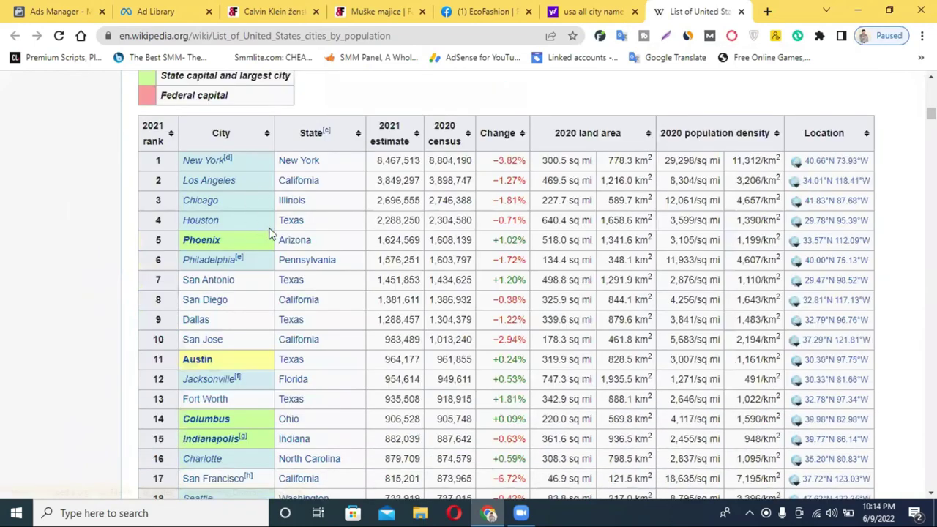
pyautogui.scroll(-3, 337, 238)
pyautogui.scroll(3, 337, 237)
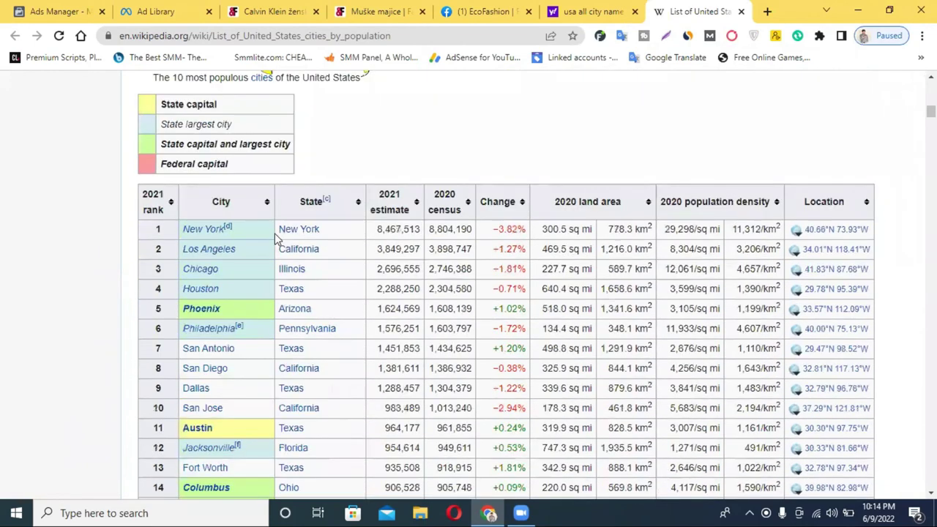
pyautogui.scroll(-3, 263, 256)
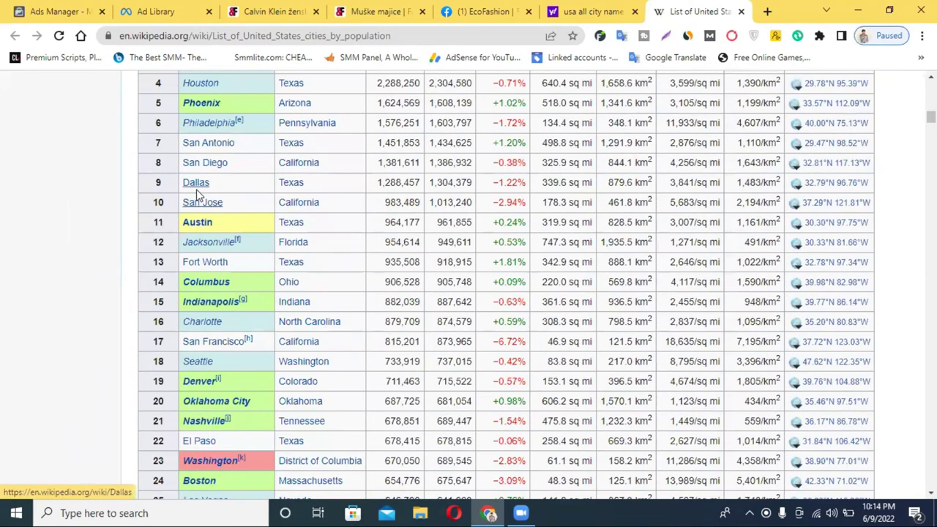
pyautogui.scroll(-1, 292, 126)
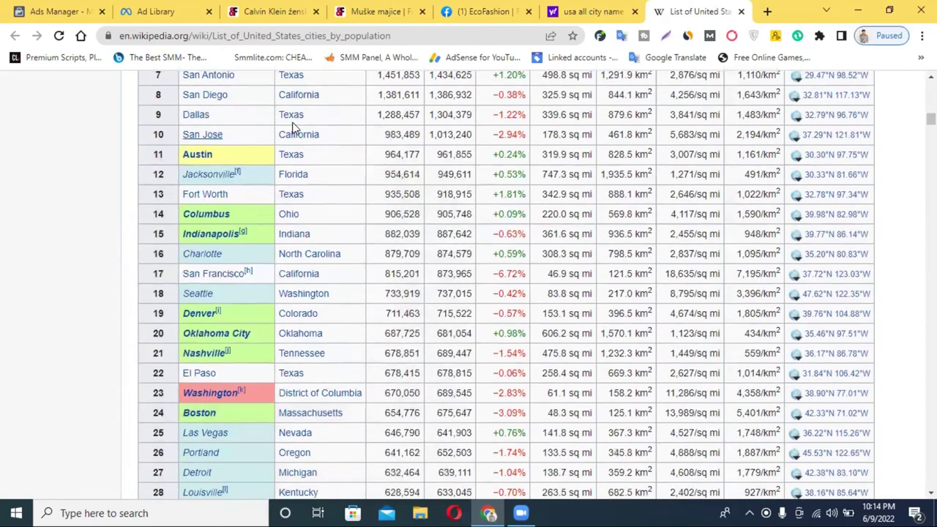
pyautogui.scroll(-2, 293, 126)
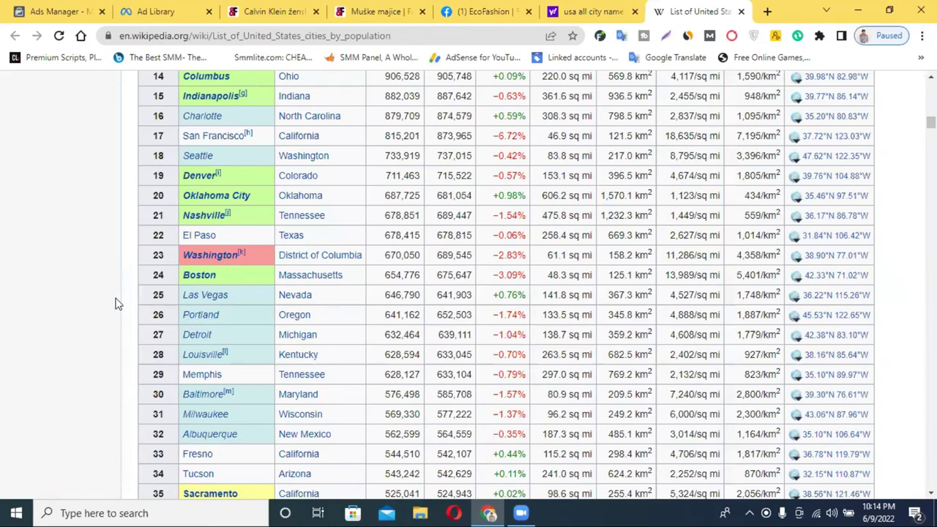
pyautogui.scroll(-7, 262, 268)
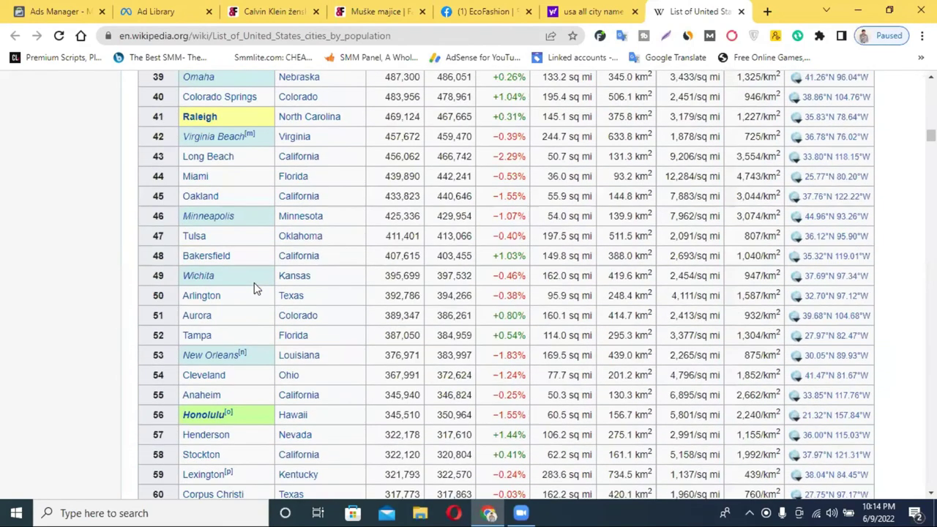
pyautogui.scroll(-7, 254, 282)
pyautogui.scroll(-6, 463, 226)
pyautogui.scroll(15, 461, 217)
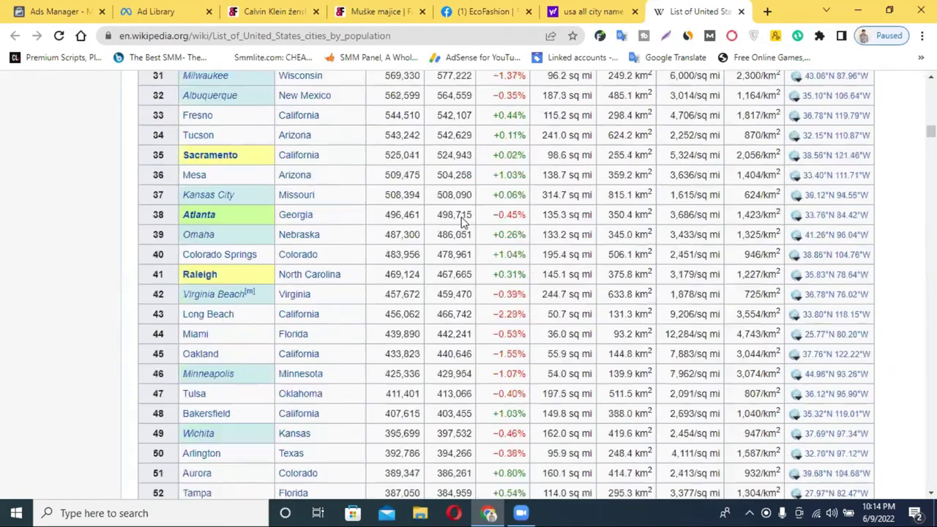
pyautogui.scroll(12, 461, 217)
pyautogui.scroll(1, 475, 227)
pyautogui.scroll(-3, 510, 260)
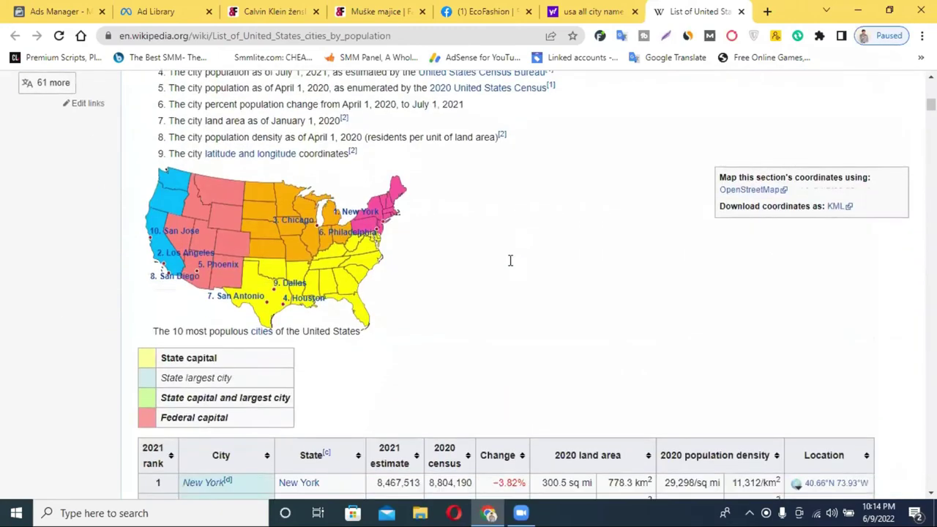
pyautogui.scroll(-5, 293, 268)
pyautogui.scroll(1, 300, 183)
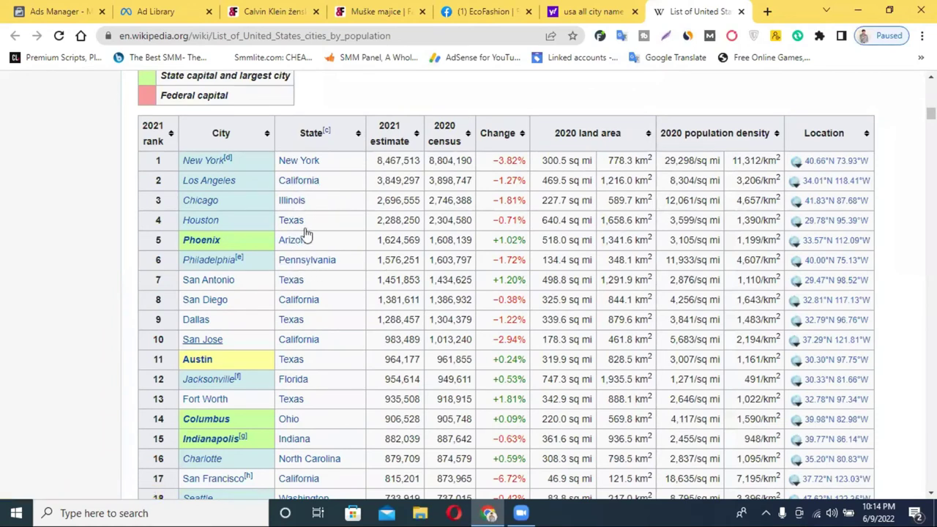
pyautogui.scroll(1, 282, 223)
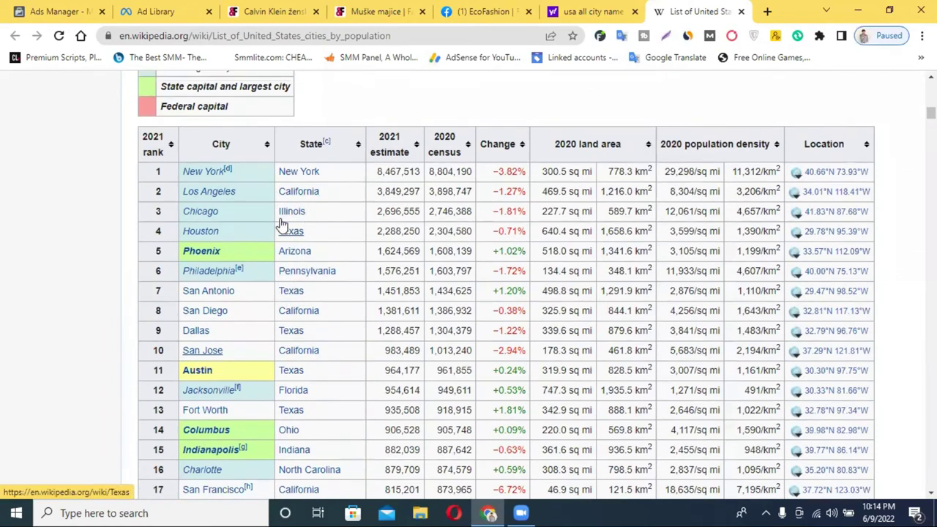
pyautogui.scroll(15, 283, 223)
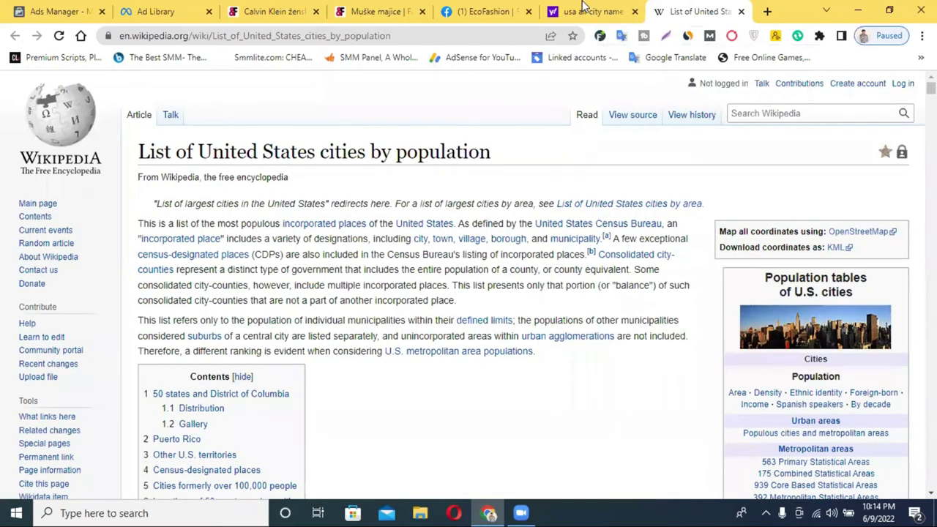
# Step: Close the Wikipedia list and search Yahoo for "bangladesh all city name list"
pyautogui.click(583, 7)
pyautogui.click(740, 11)
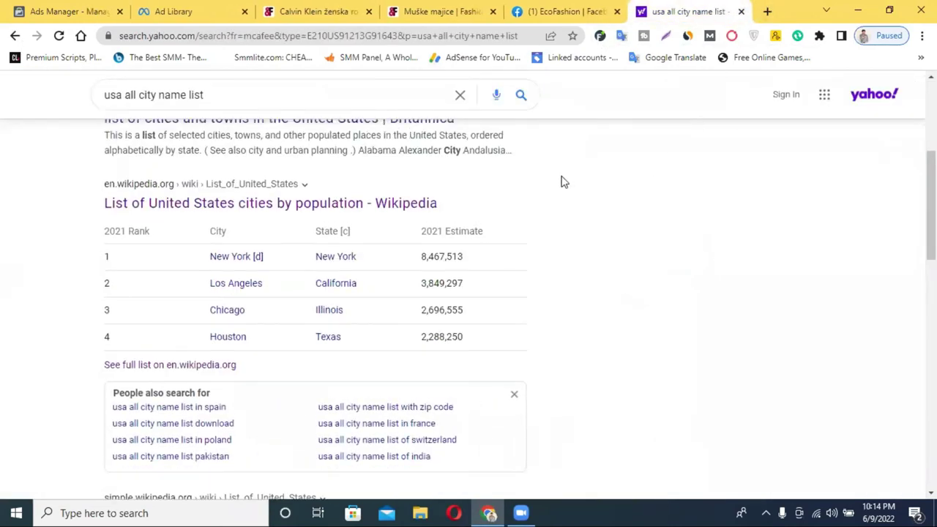
pyautogui.scroll(4, 563, 181)
pyautogui.doubleClick(115, 99)
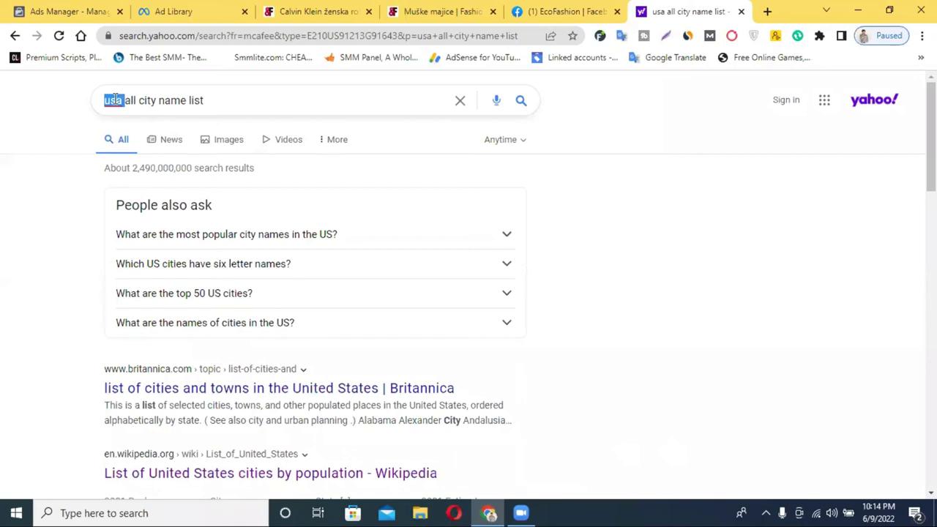
pyautogui.write('bang ')
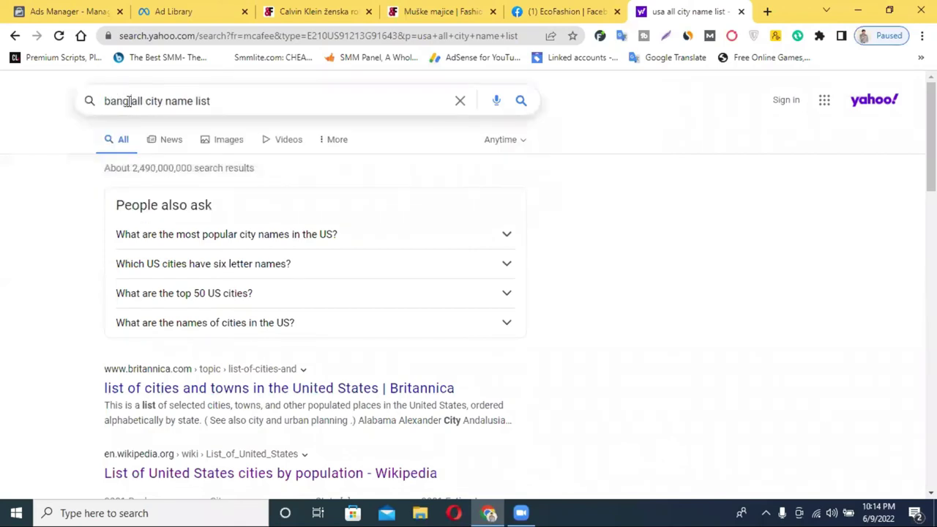
pyautogui.write('ladesh')
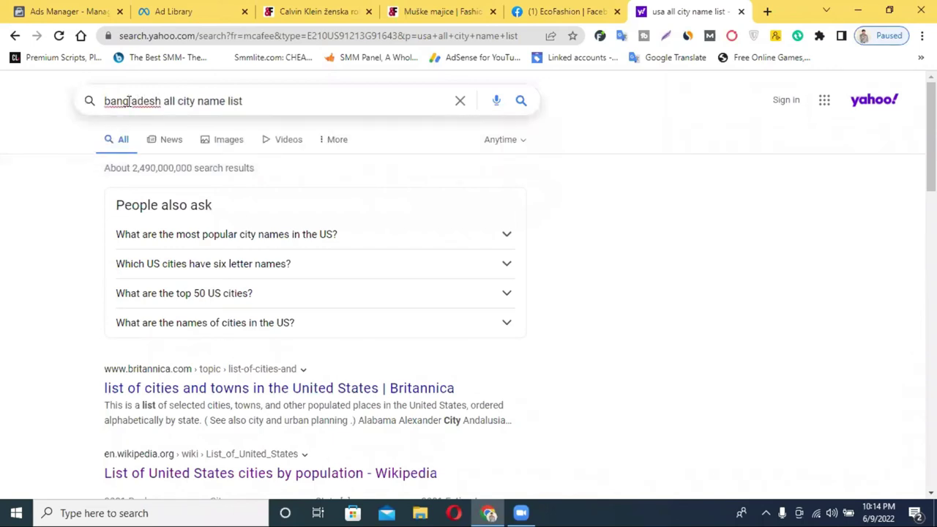
pyautogui.press('Return')
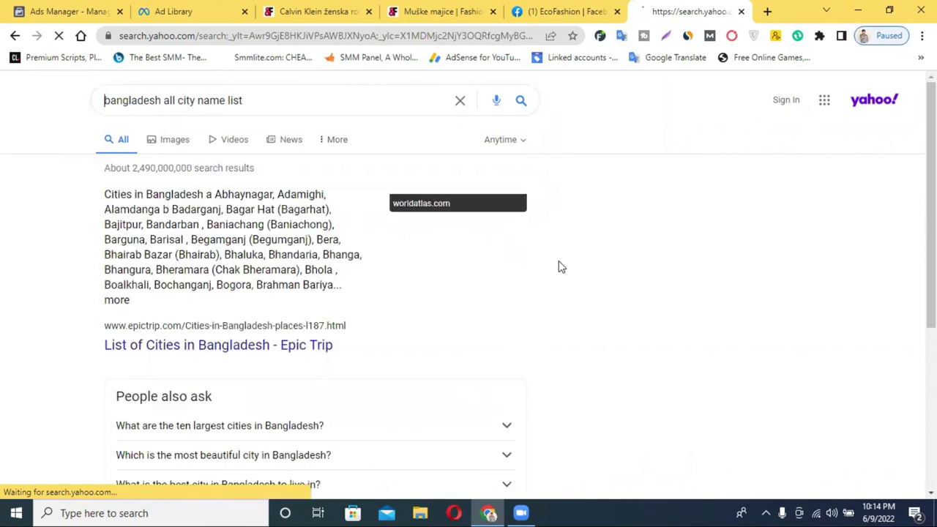
# Step: Open the City Population page "Bangladesh: Districts and Cities" from the search results in its own tab
pyautogui.scroll(-5, 570, 267)
pyautogui.scroll(-2, 567, 274)
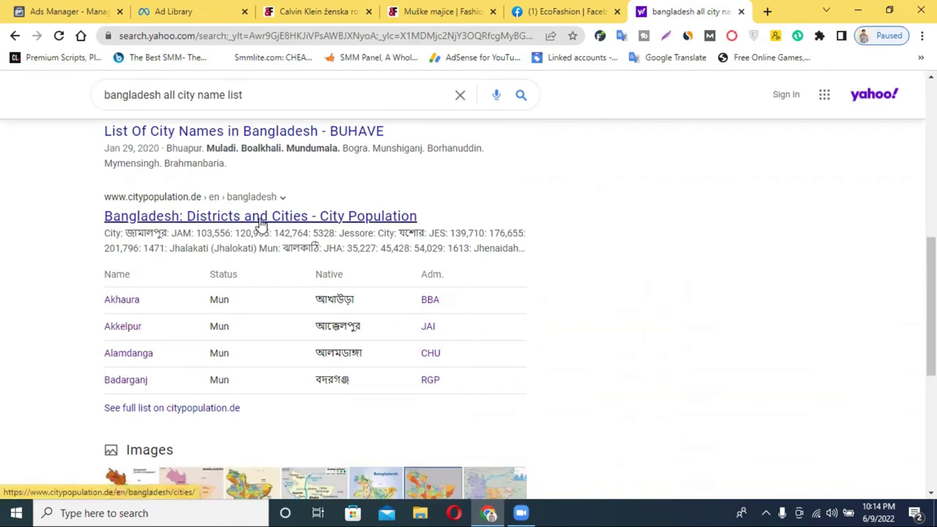
pyautogui.click(256, 218)
pyautogui.click(623, 7)
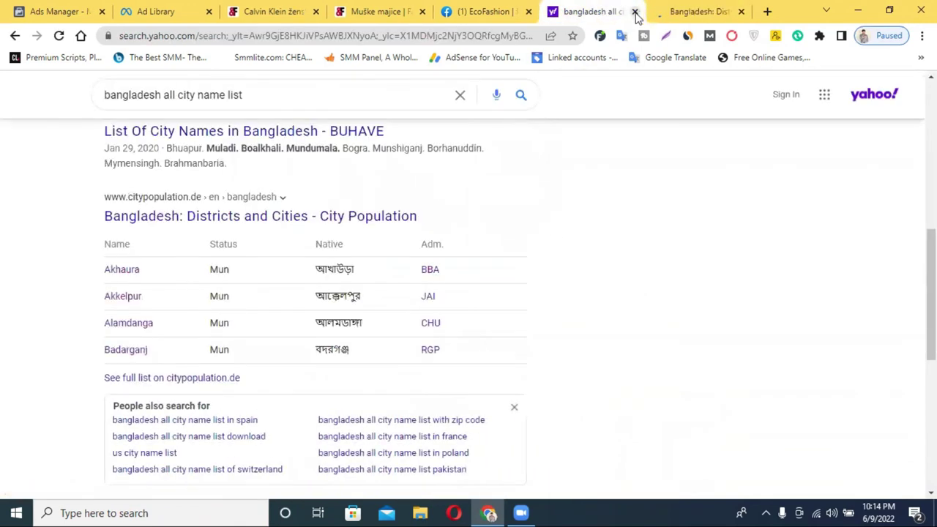
pyautogui.click(672, 7)
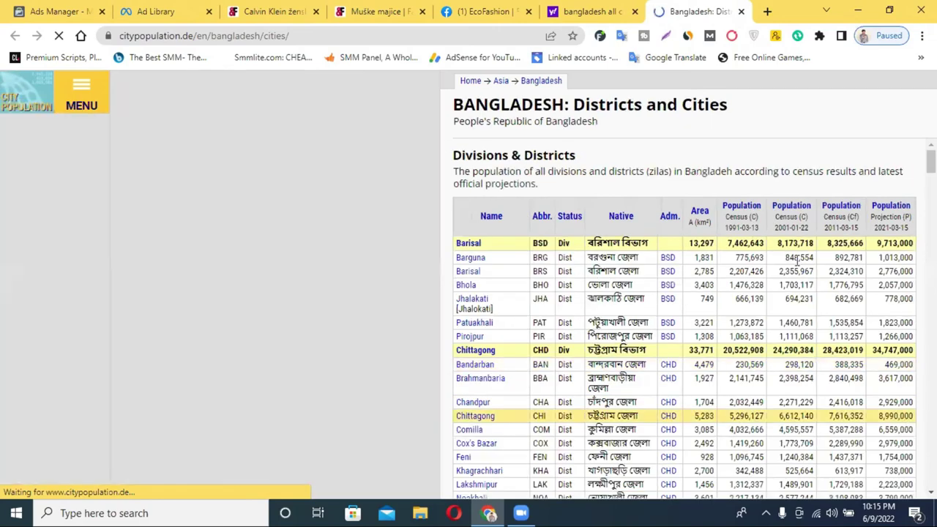
# Step: Examine the City Population tables of Bangladesh's divisions, districts and cities, together with the accompanying map around Dhaka
pyautogui.scroll(-4, 627, 265)
pyautogui.scroll(-15, 629, 270)
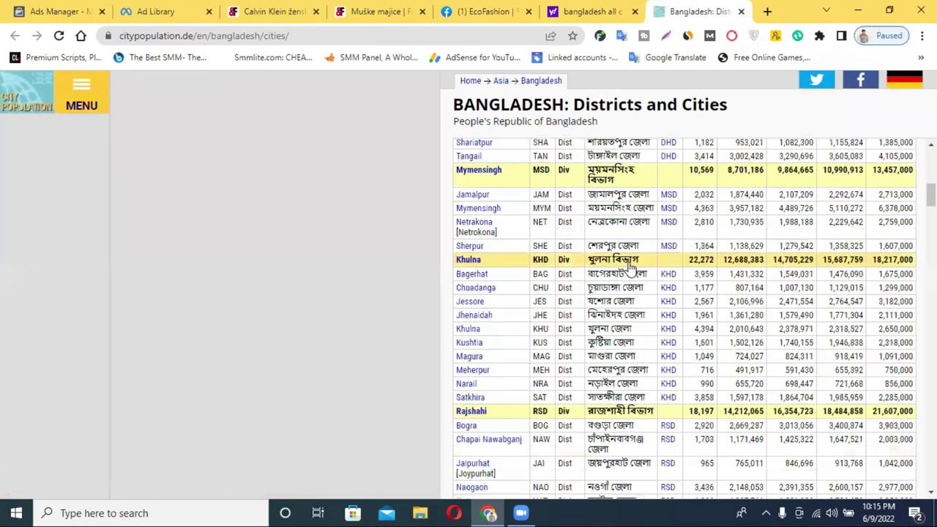
pyautogui.scroll(-20, 636, 294)
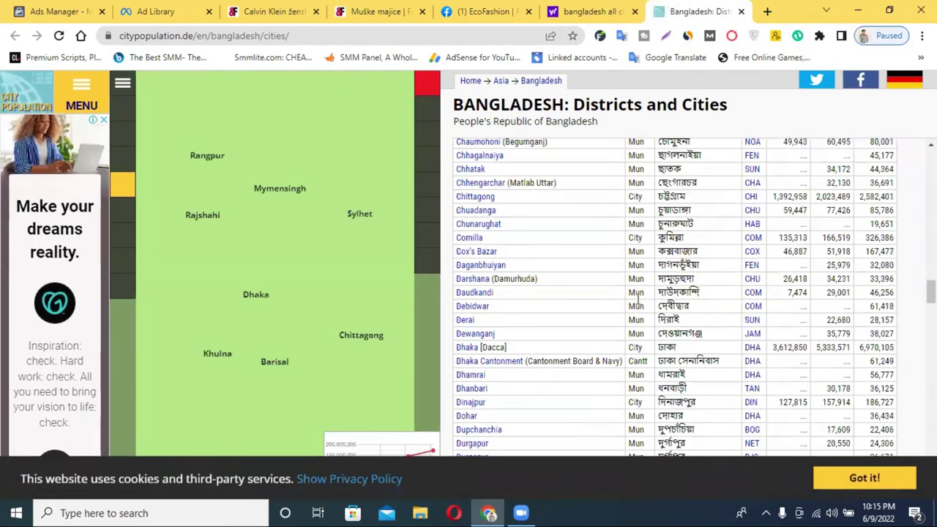
pyautogui.scroll(-2, 637, 305)
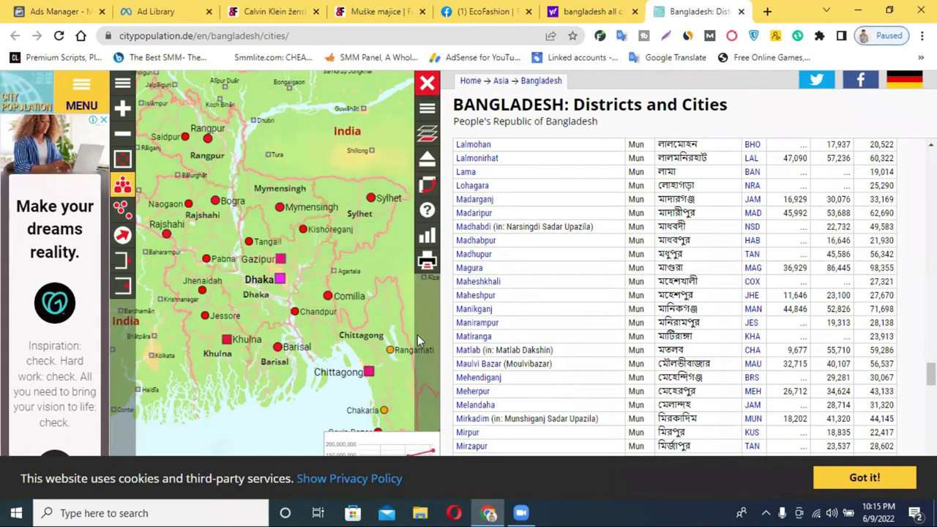
pyautogui.scroll(-2, 281, 300)
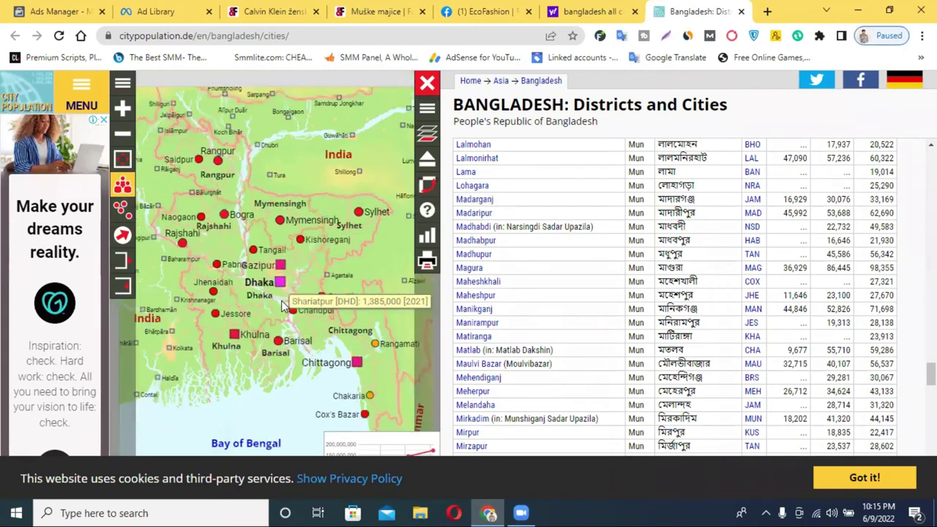
pyautogui.scroll(3, 219, 276)
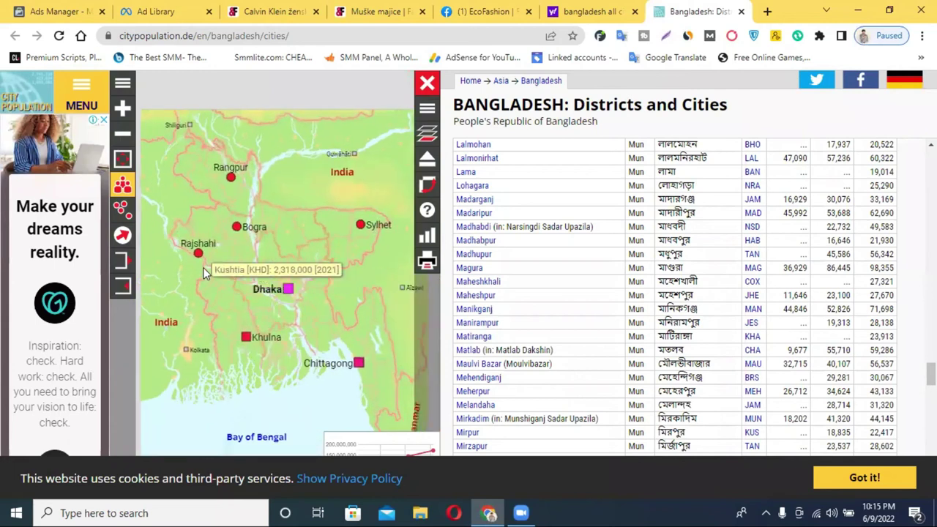
pyautogui.scroll(-2, 327, 272)
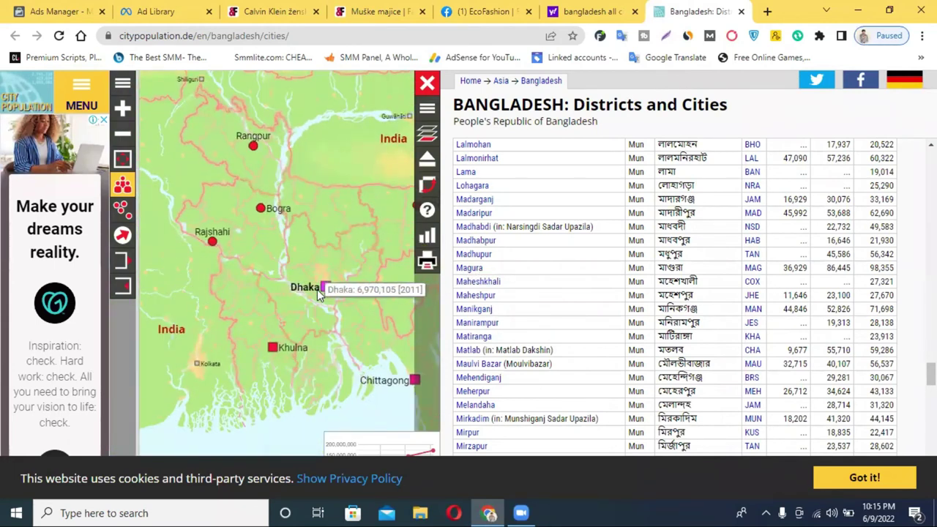
pyautogui.scroll(3, 317, 289)
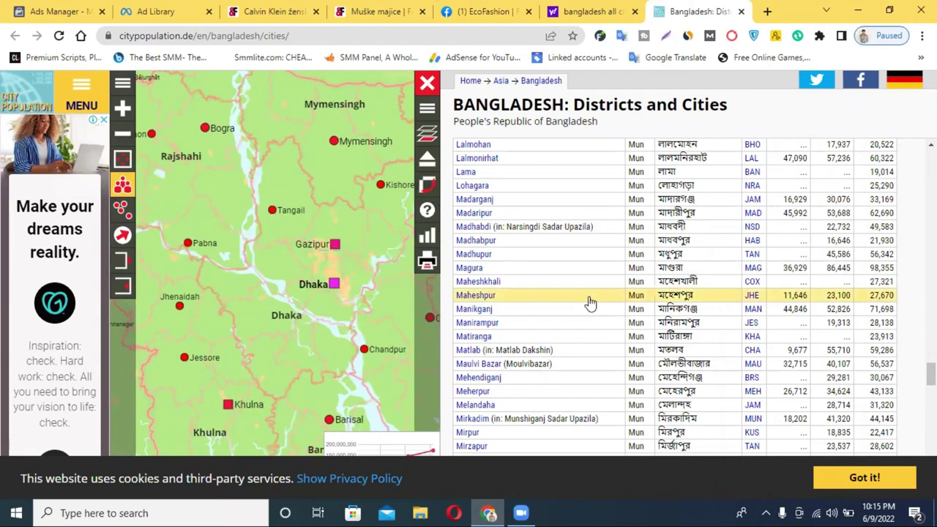
pyautogui.scroll(-20, 739, 235)
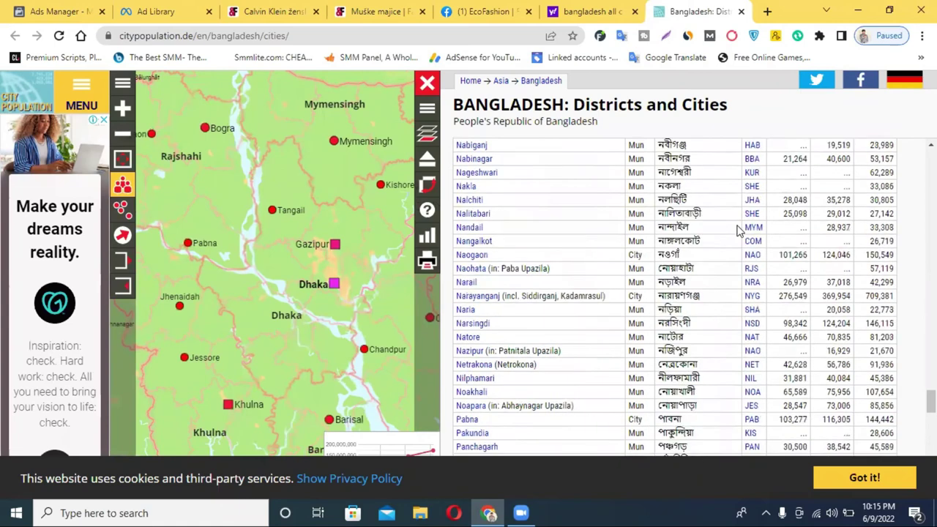
pyautogui.scroll(-4, 743, 248)
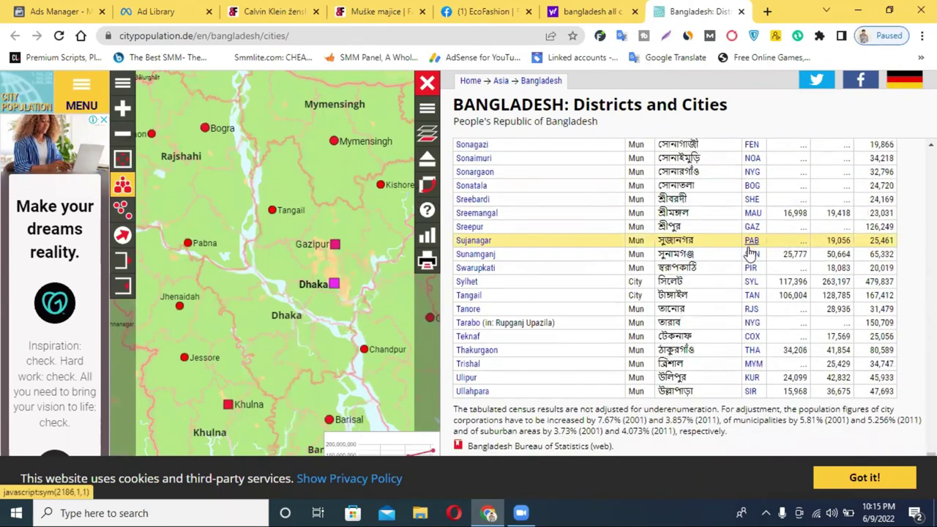
pyautogui.scroll(5, 717, 245)
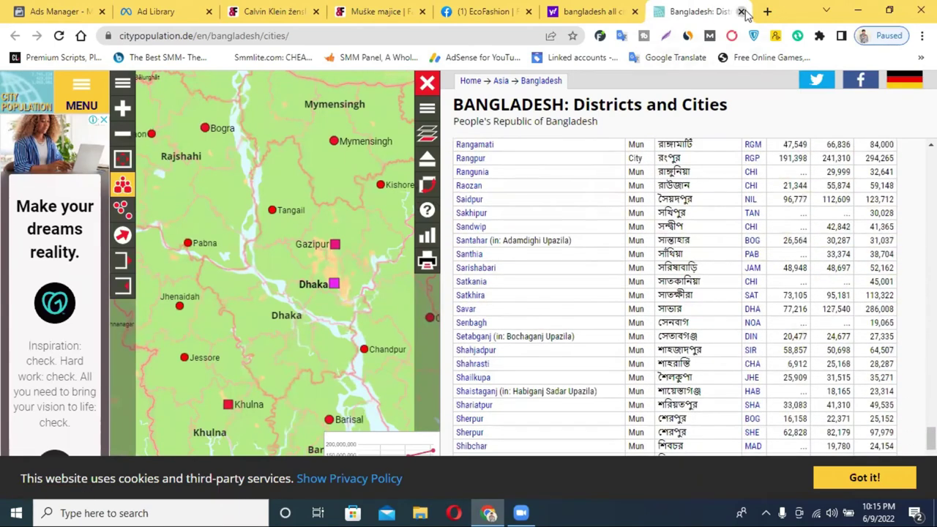
# Step: Close the Bangladesh city list and the Yahoo search, return to Ads Manager and review the ad set's included locations
pyautogui.click(741, 11)
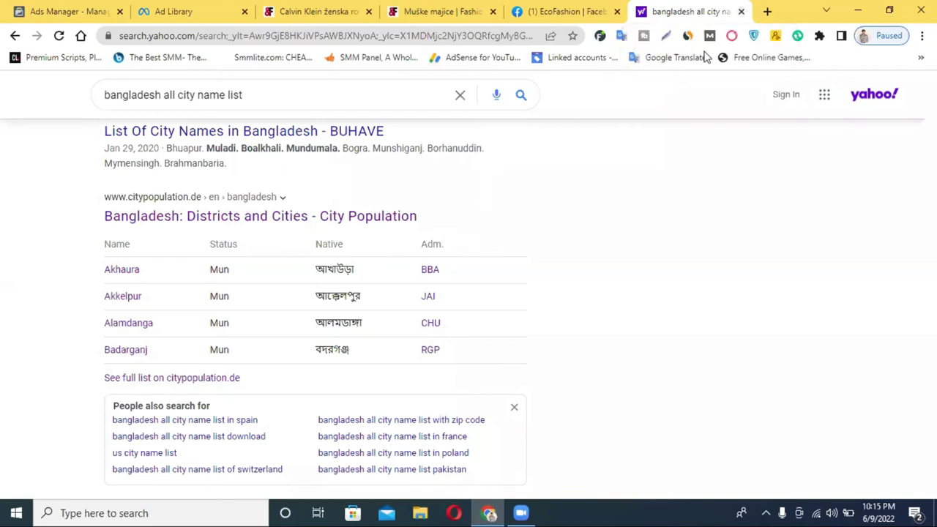
pyautogui.click(741, 11)
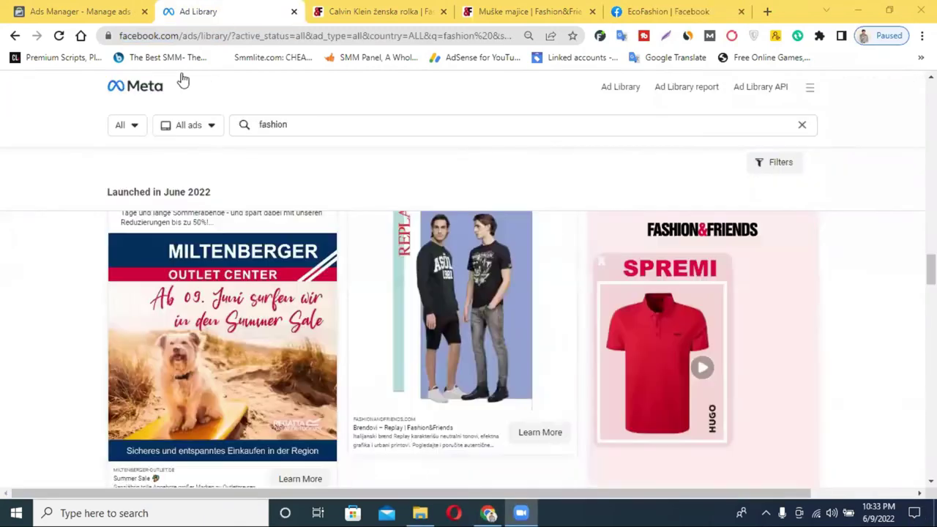
pyautogui.click(61, 8)
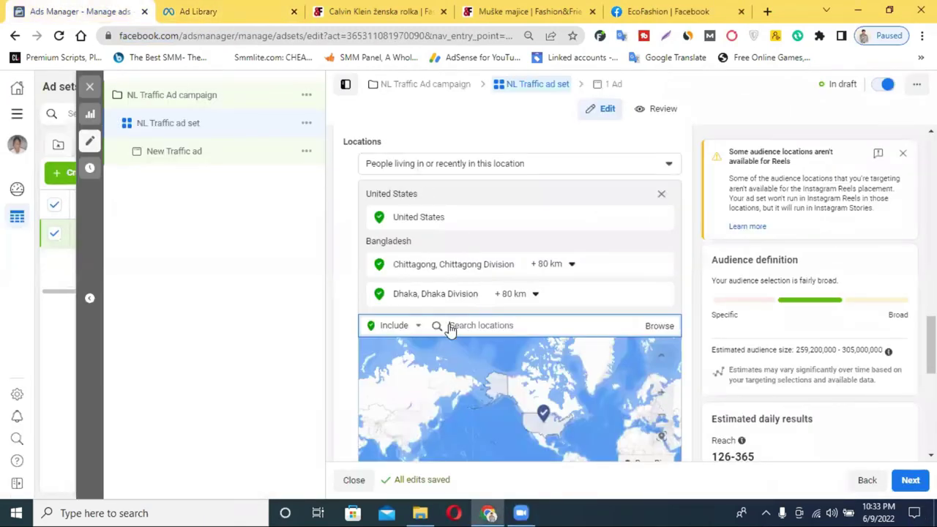
pyautogui.scroll(-1, 482, 300)
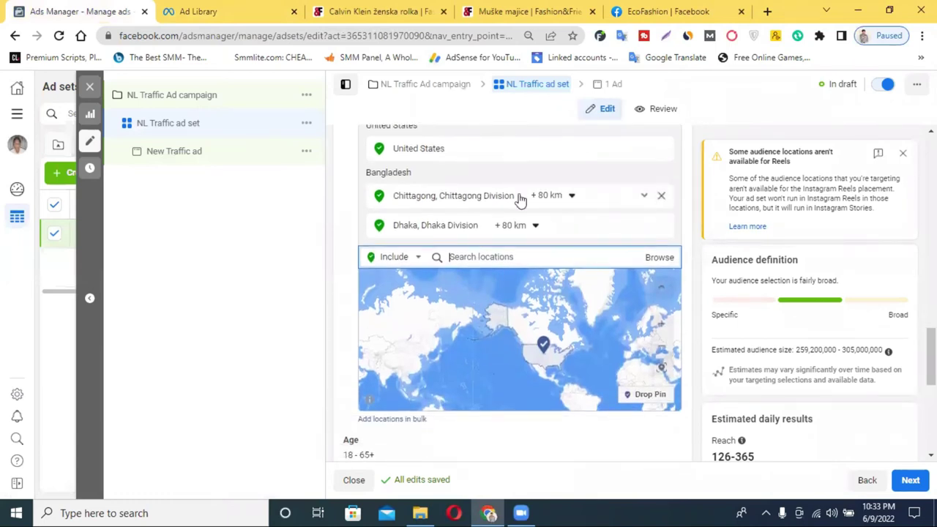
pyautogui.scroll(1, 469, 199)
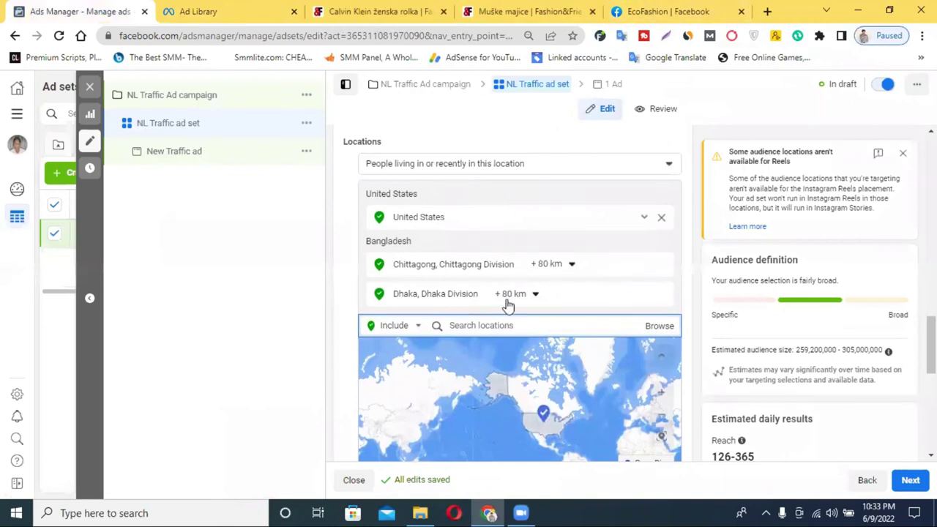
# Step: Open the audience age range for editing and display the choices for the minimum age
pyautogui.scroll(-4, 510, 293)
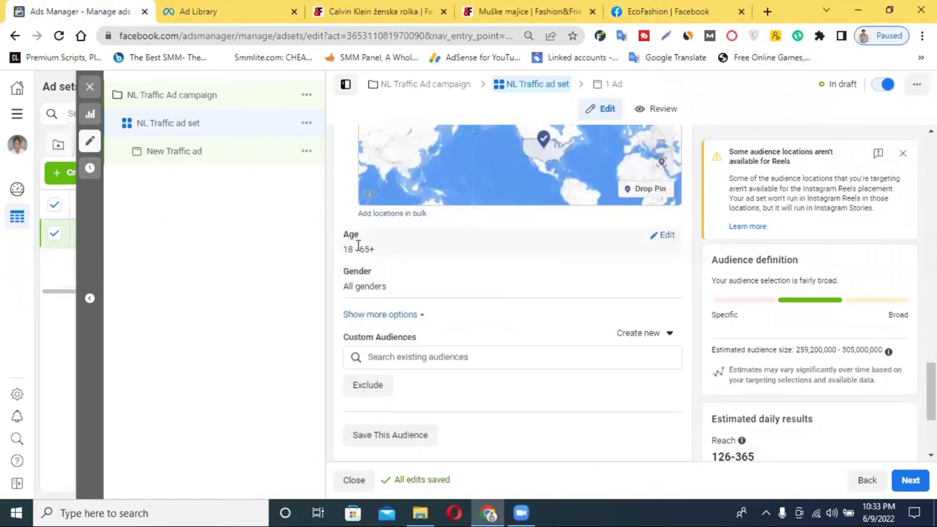
pyautogui.click(666, 236)
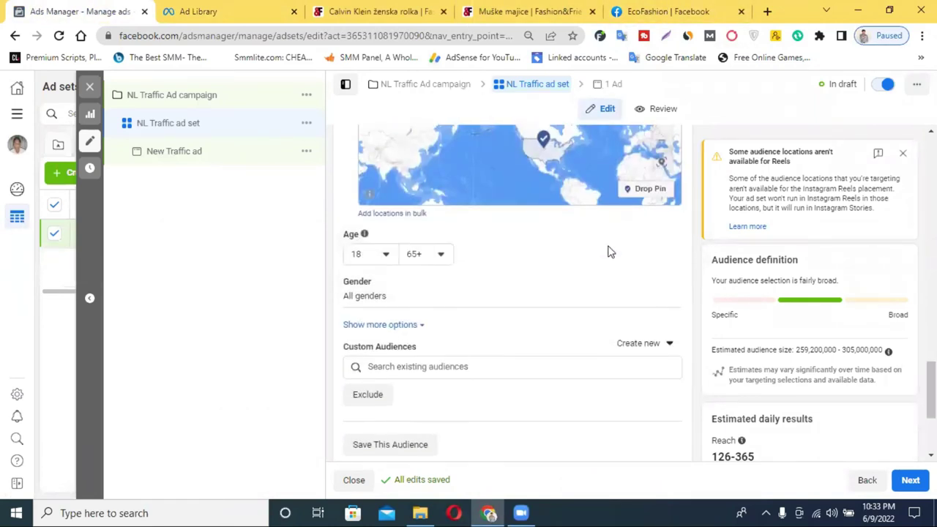
pyautogui.click(393, 254)
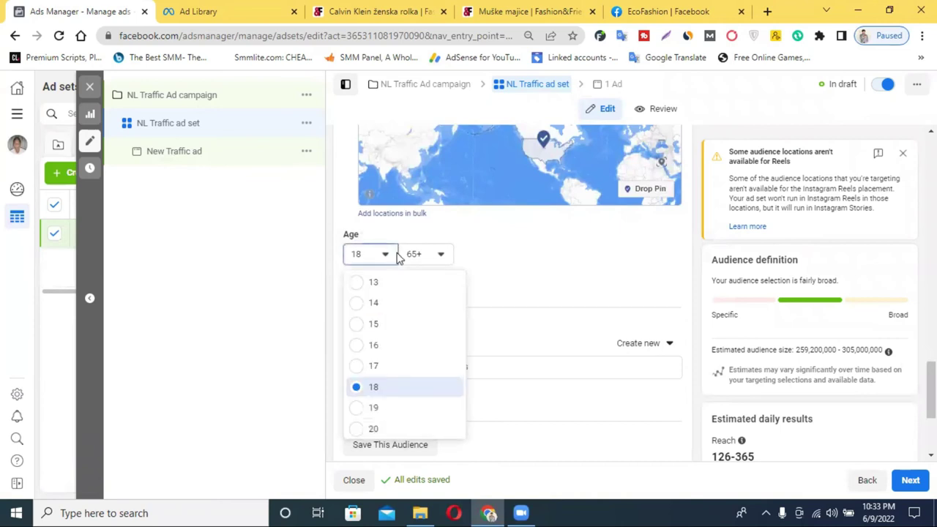
# Step: Switch to the Fashion&Friends men's shirts page and look through the products to judge the suitable age group
pyautogui.click(381, 9)
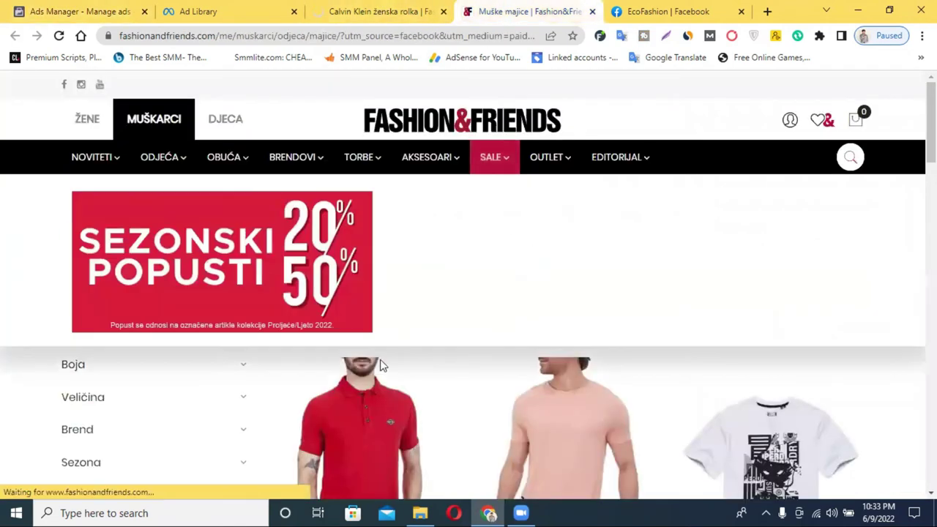
pyautogui.scroll(-2, 379, 364)
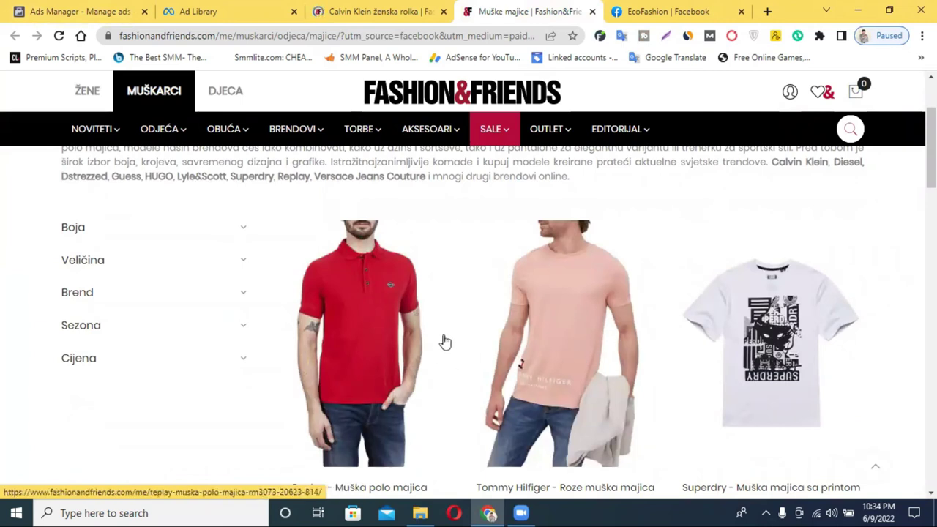
pyautogui.scroll(-4, 439, 329)
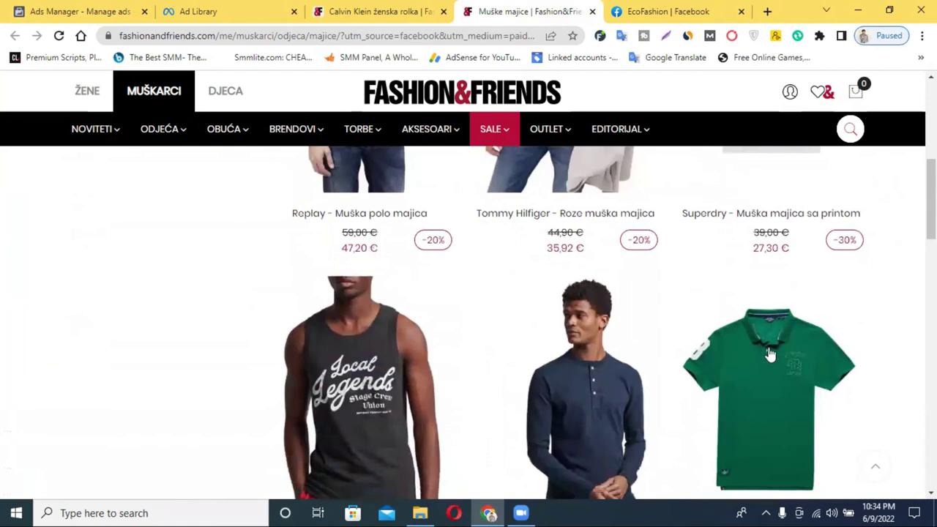
pyautogui.scroll(-6, 769, 351)
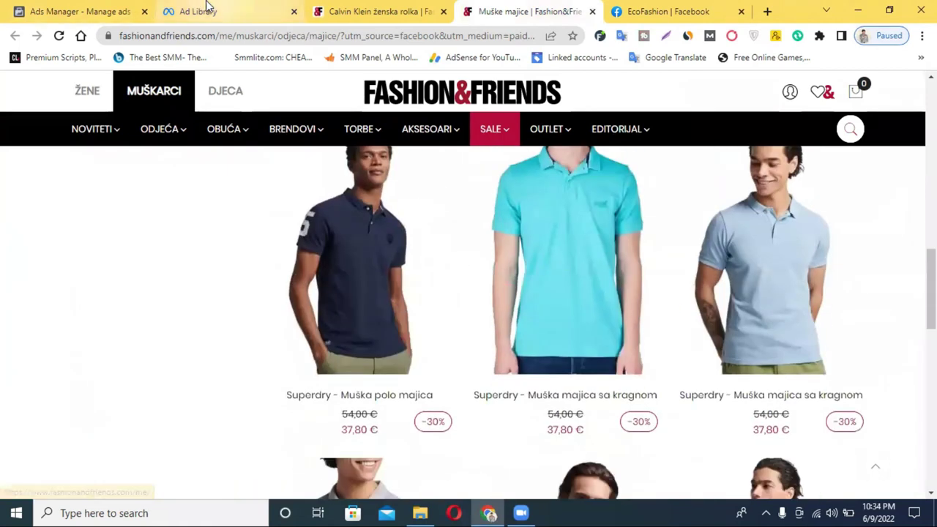
pyautogui.click(207, 9)
# Step: Return to Ads Manager and set the audience age range to 18–40
pyautogui.click(84, 9)
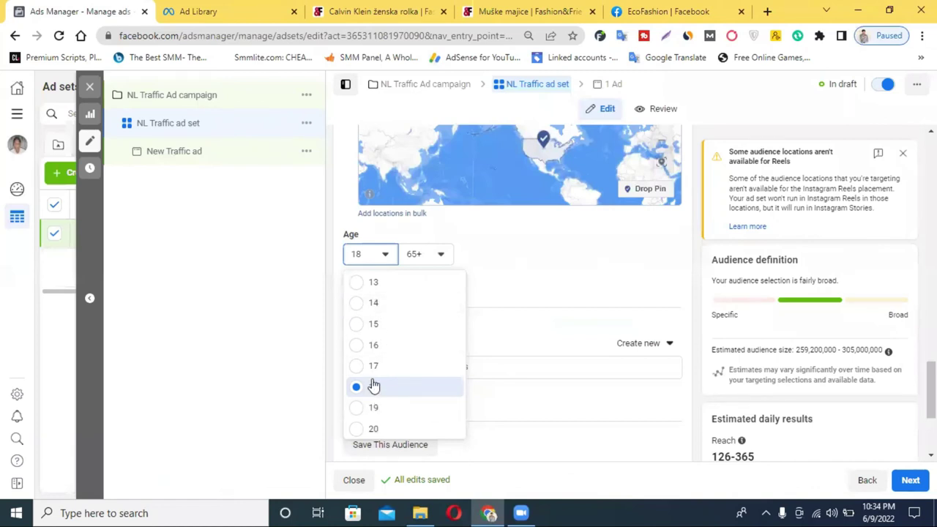
pyautogui.click(371, 385)
pyautogui.click(438, 256)
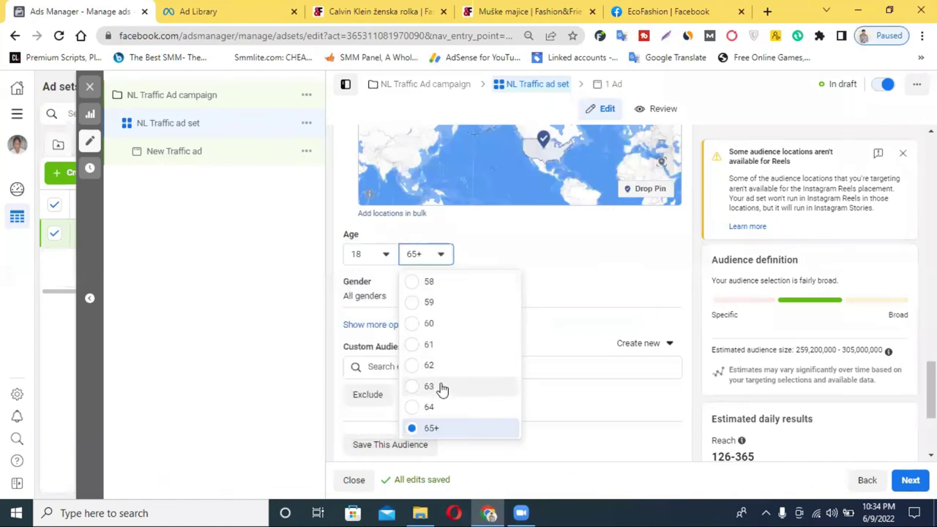
pyautogui.scroll(4, 443, 322)
pyautogui.scroll(3, 444, 330)
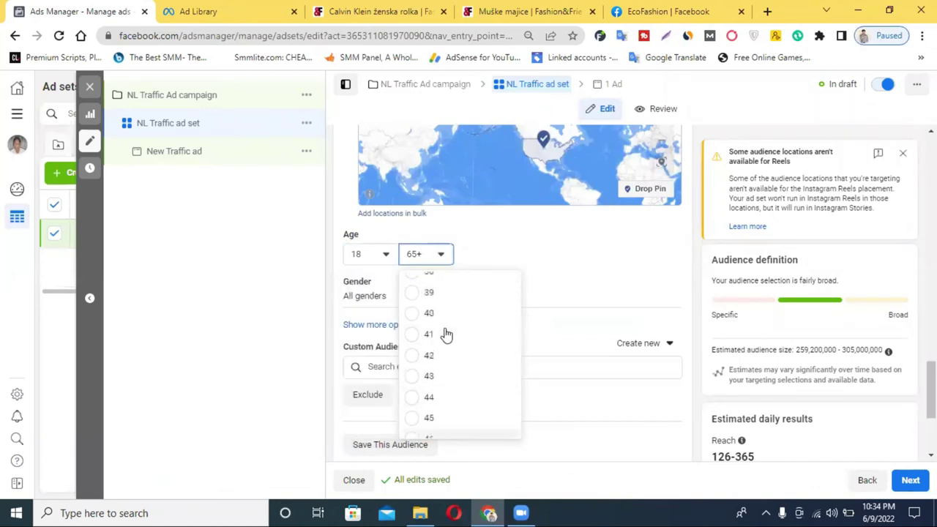
pyautogui.click(515, 315)
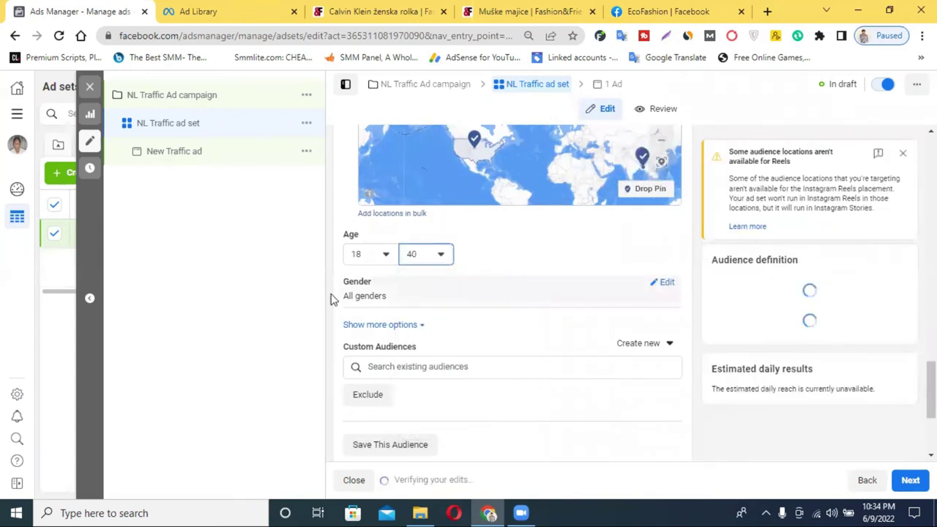
# Step: Open the gender setting, check the Fashion&Friends men's shirts page again, and restrict the audience gender to Men in Ads Manager
pyautogui.click(663, 283)
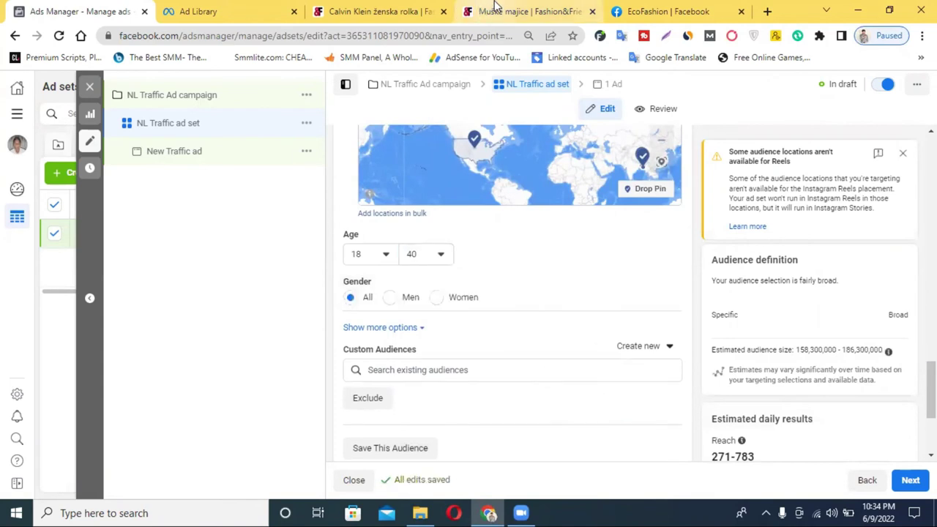
pyautogui.click(494, 6)
pyautogui.scroll(-15, 577, 273)
pyautogui.scroll(15, 682, 331)
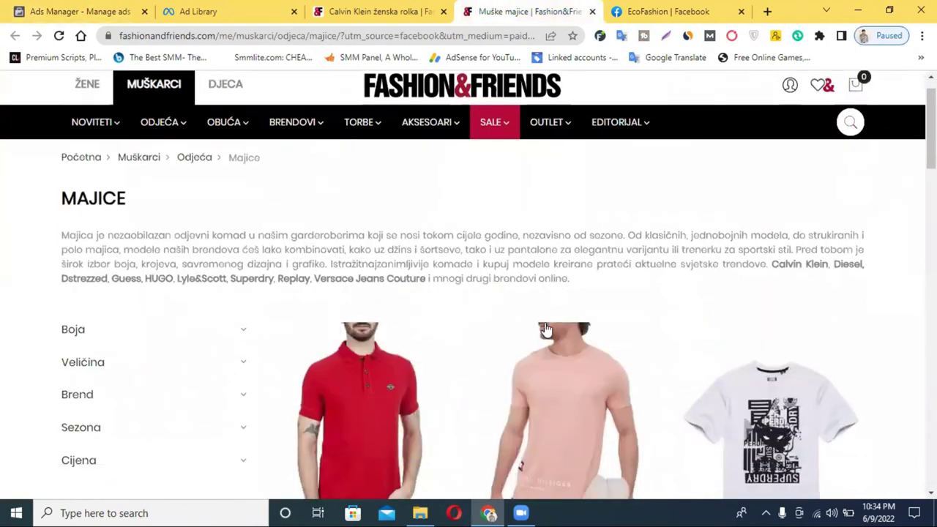
pyautogui.scroll(1, 545, 330)
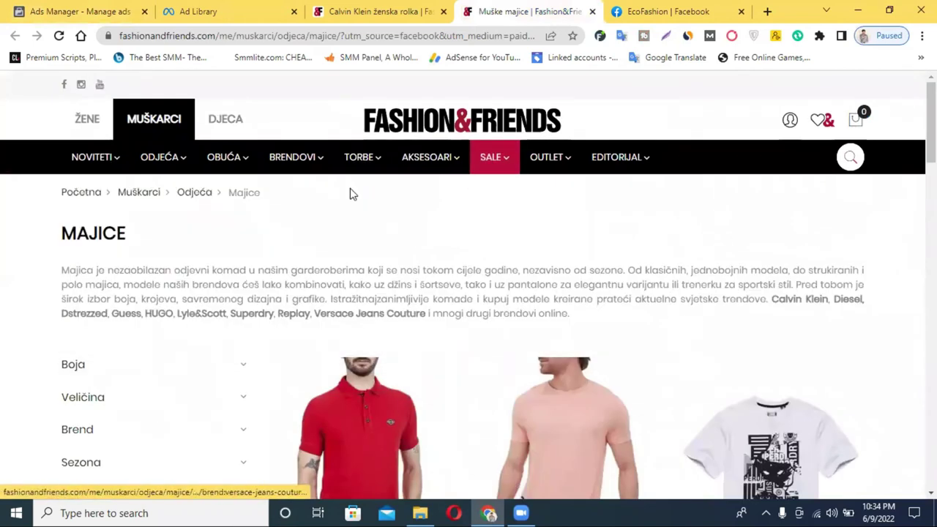
pyautogui.click(96, 9)
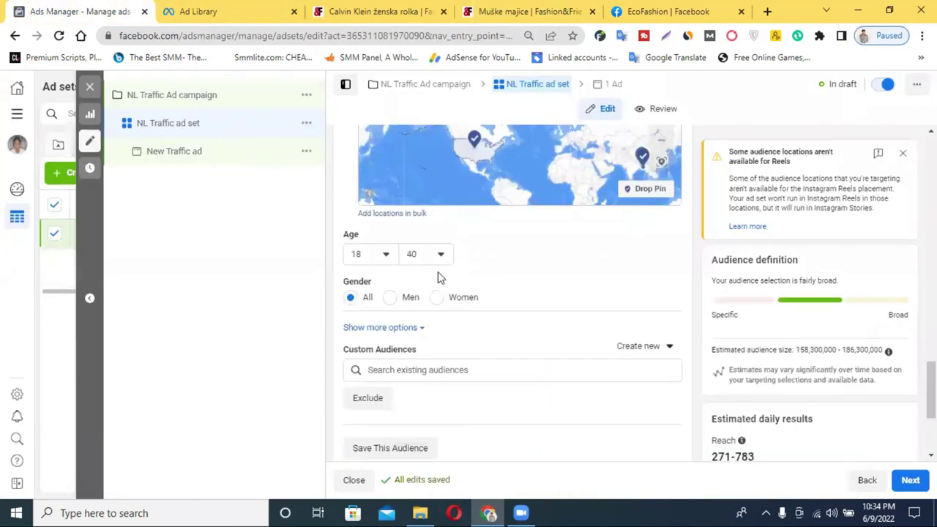
pyautogui.click(397, 301)
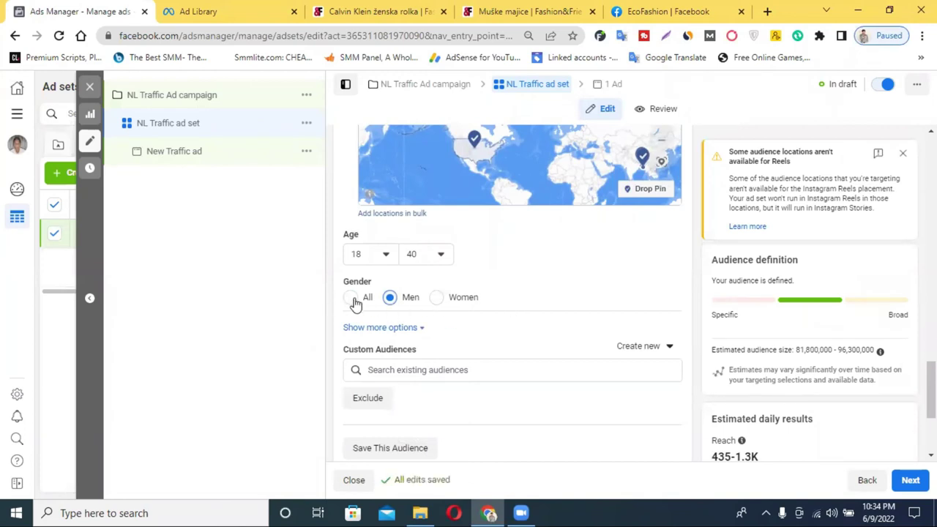
pyautogui.scroll(-3, 354, 303)
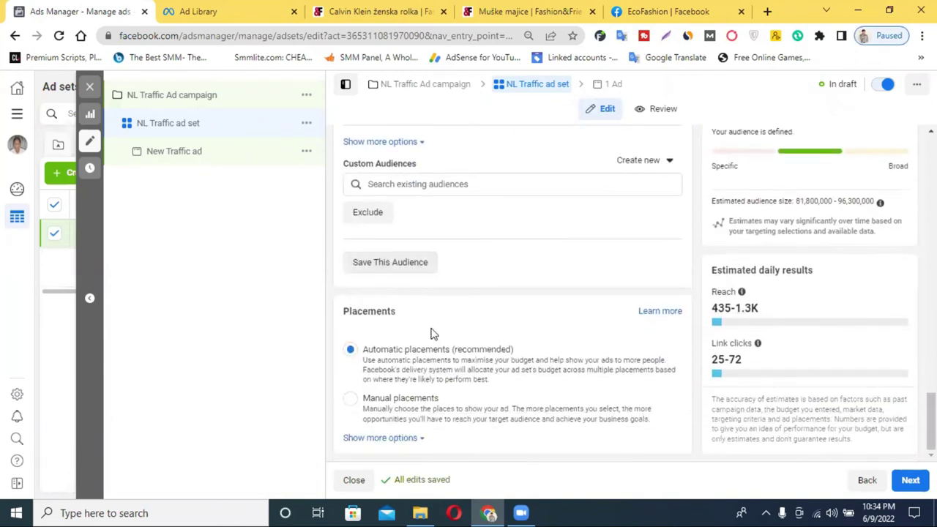
# Step: Show the additional placement options of the ad set and review the brand safety settings
pyautogui.click(398, 439)
pyautogui.scroll(-2, 580, 327)
pyautogui.scroll(-1, 581, 329)
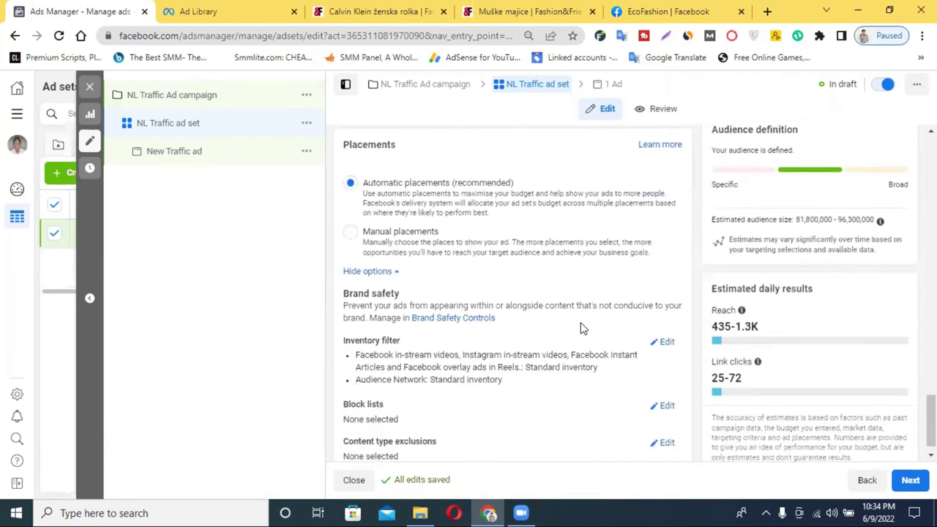
# Step: Open the audience's detailed targeting for editing and start a search for demographics, interests or behaviours
pyautogui.scroll(5, 512, 300)
pyautogui.click(434, 306)
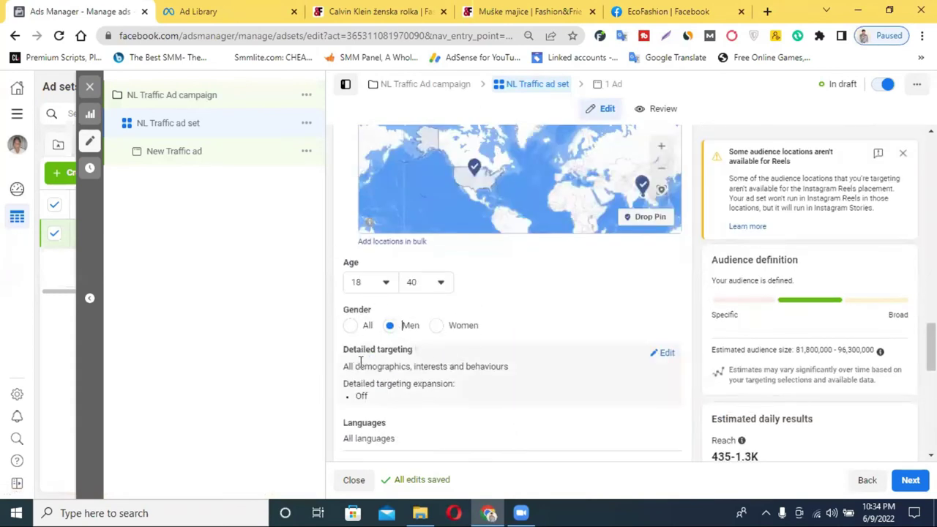
pyautogui.click(663, 353)
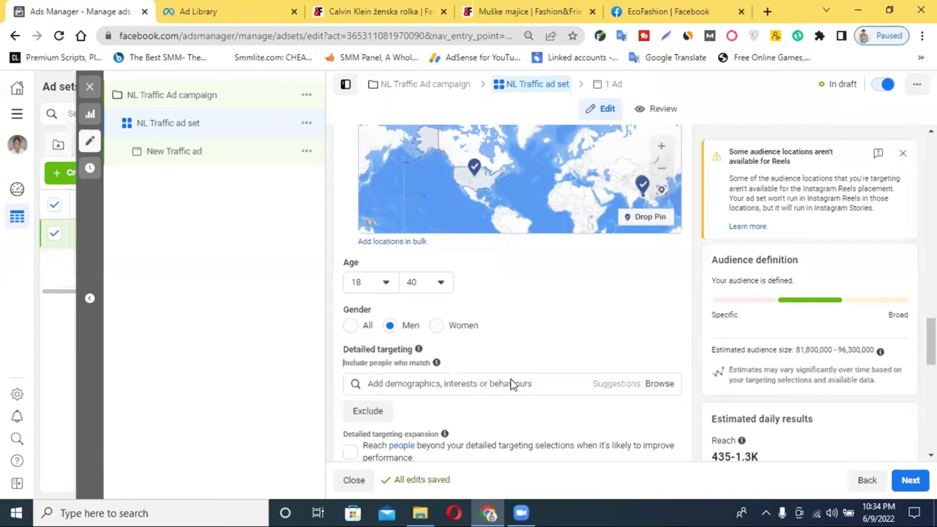
pyautogui.click(412, 384)
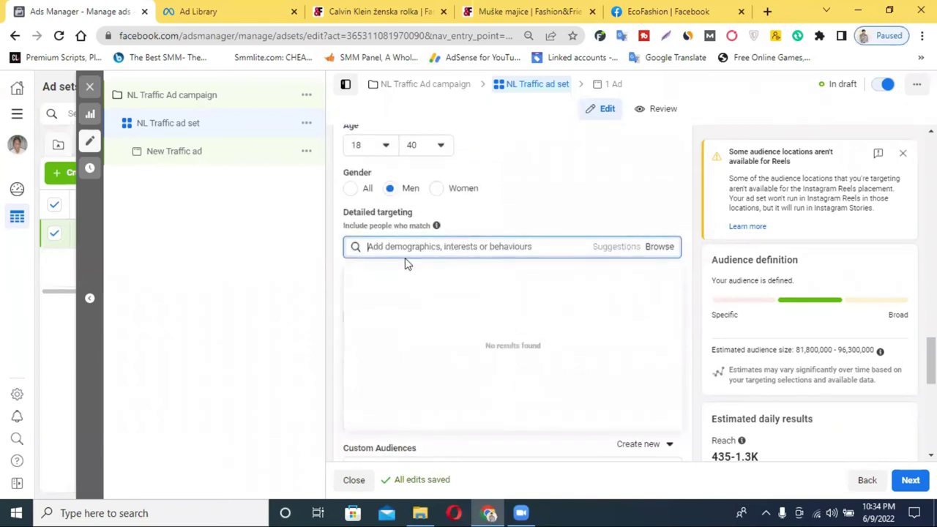
# Step: Check the Fashion&Friends men's shirts page and the Ad Library for suitable targeting interests, and return to Ads Manager
pyautogui.click(402, 11)
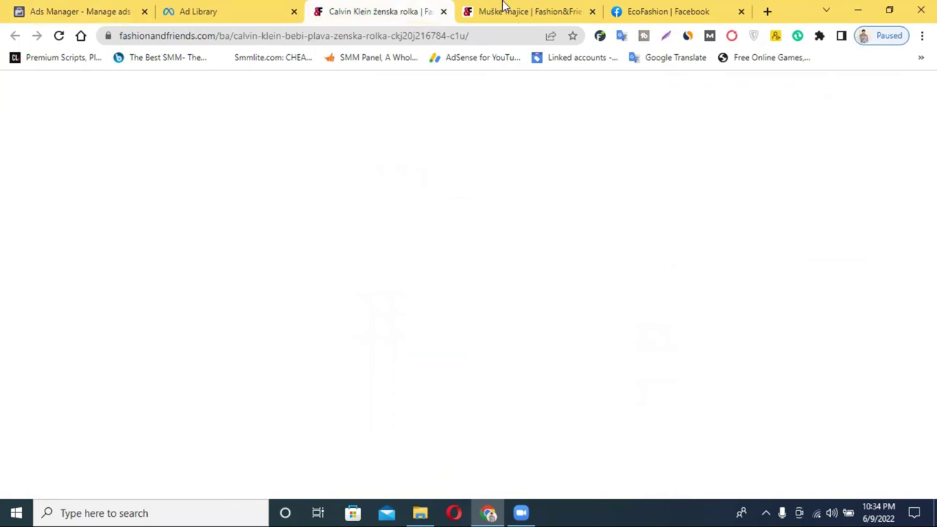
pyautogui.click(529, 11)
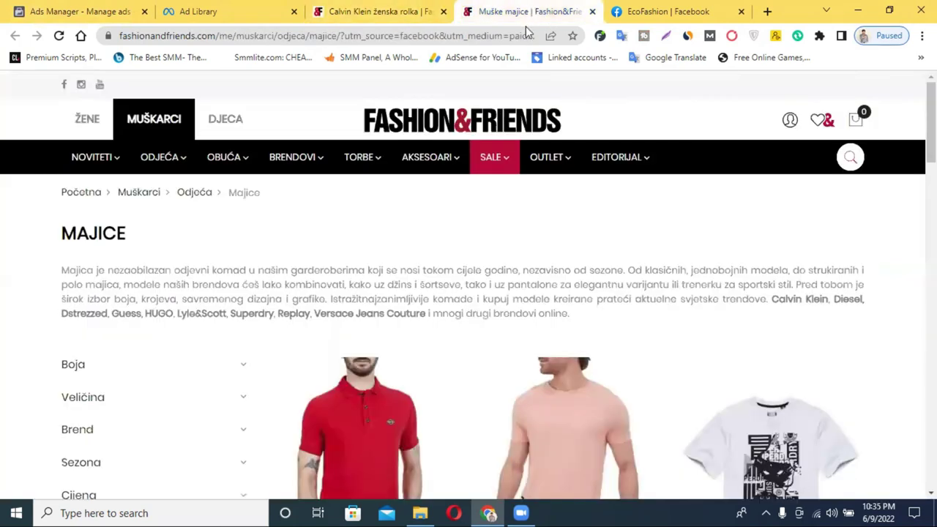
pyautogui.scroll(-3, 469, 366)
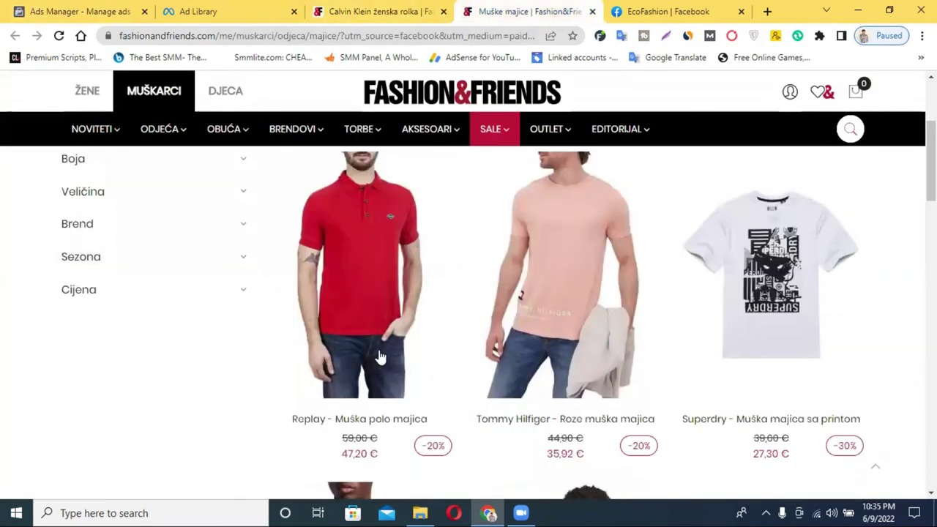
pyautogui.scroll(1, 370, 351)
pyautogui.scroll(-1, 431, 359)
pyautogui.click(192, 11)
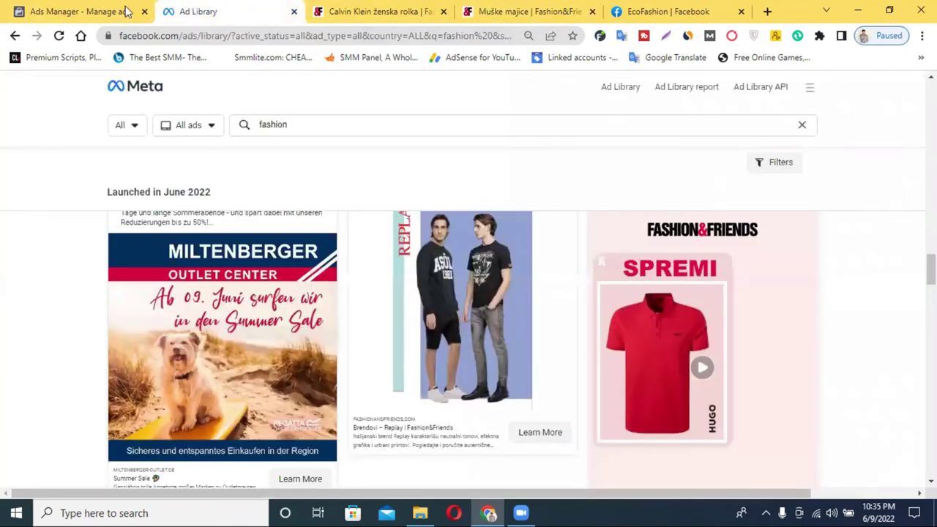
pyautogui.click(126, 11)
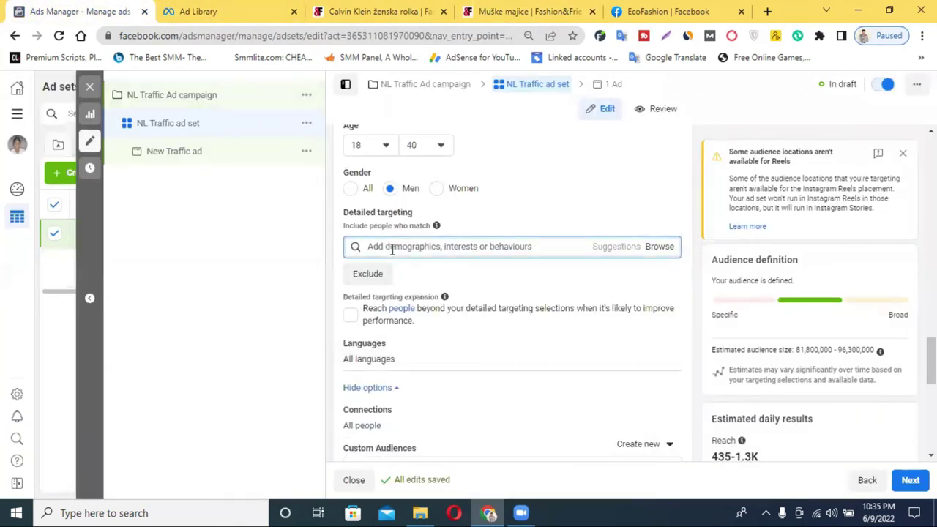
# Step: Search detailed targeting for "cloth" and add the Clothing interest to the audience
pyautogui.click(392, 247)
pyautogui.write('clo')
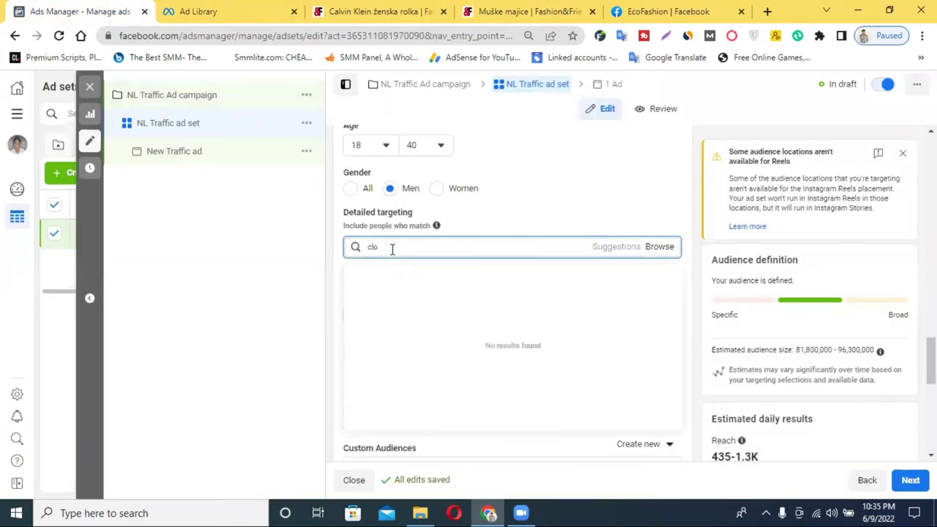
pyautogui.write('th')
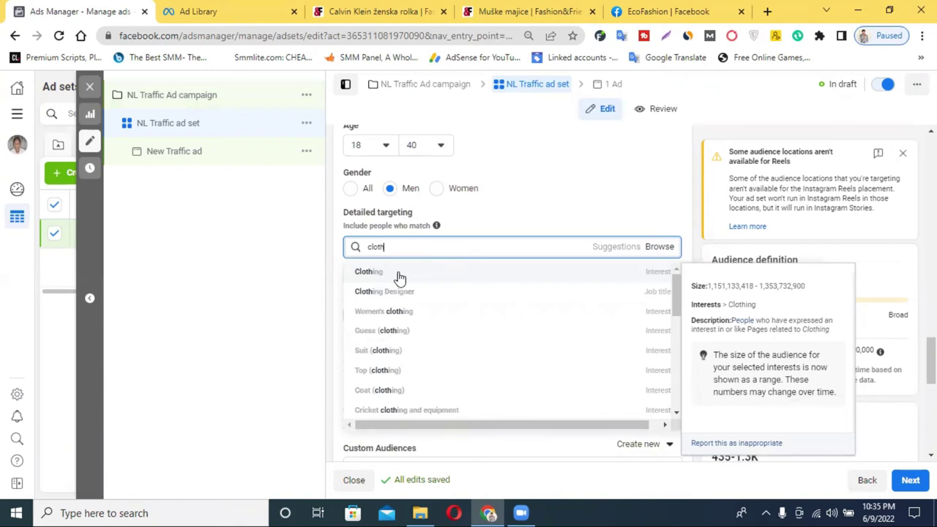
pyautogui.click(403, 269)
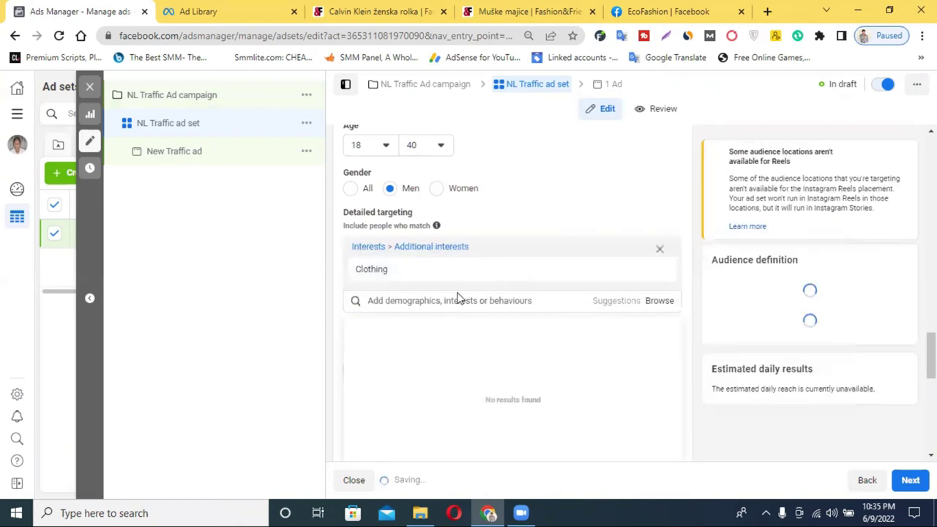
pyautogui.click(399, 296)
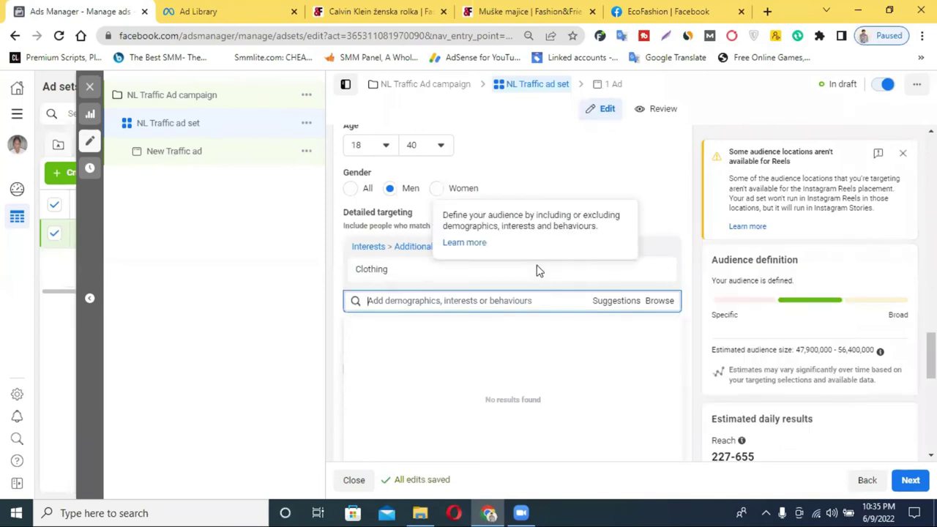
pyautogui.click(316, 280)
pyautogui.moveTo(395, 285)
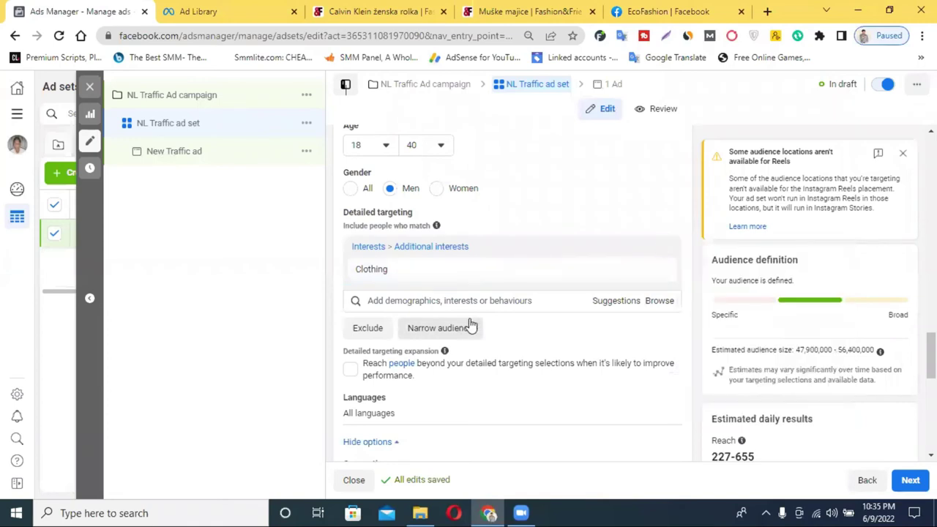
# Step: Restrict the audience languages to English (All)
pyautogui.scroll(-2, 479, 319)
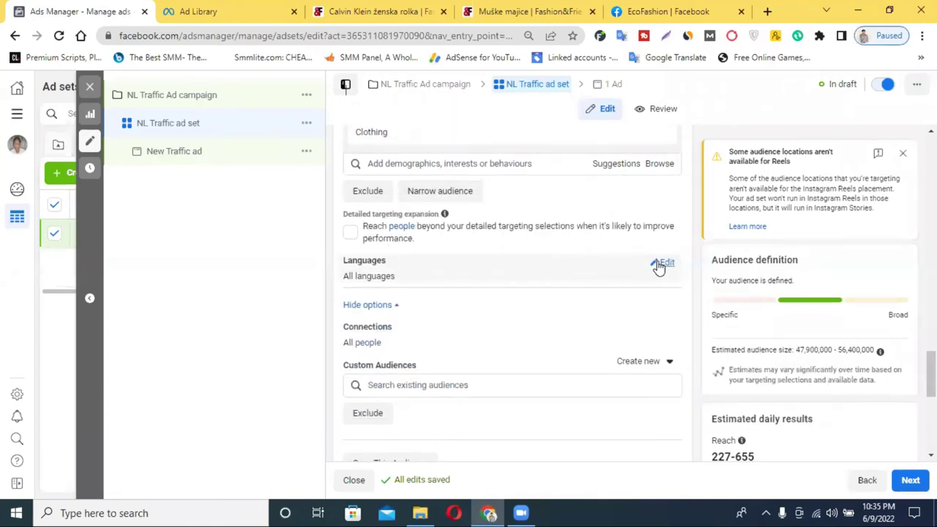
pyautogui.click(658, 264)
pyautogui.click(396, 280)
pyautogui.write('en')
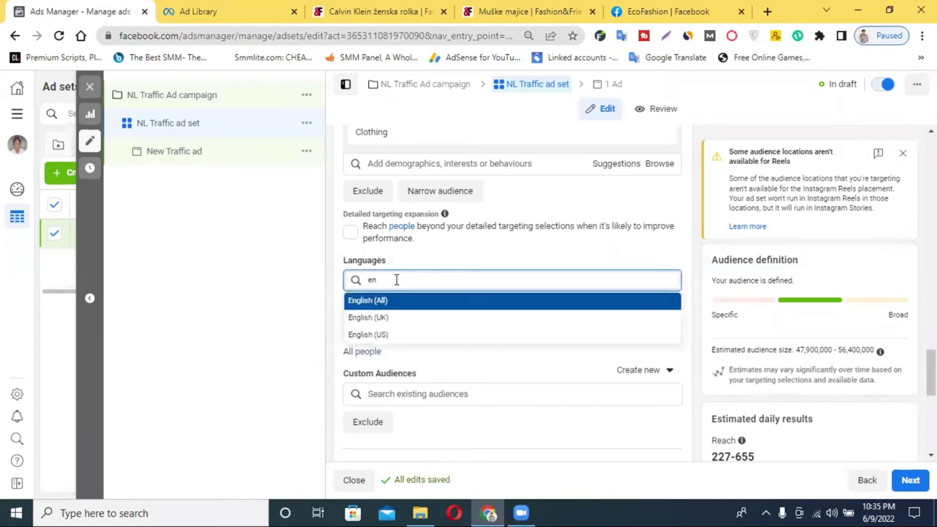
pyautogui.click(408, 300)
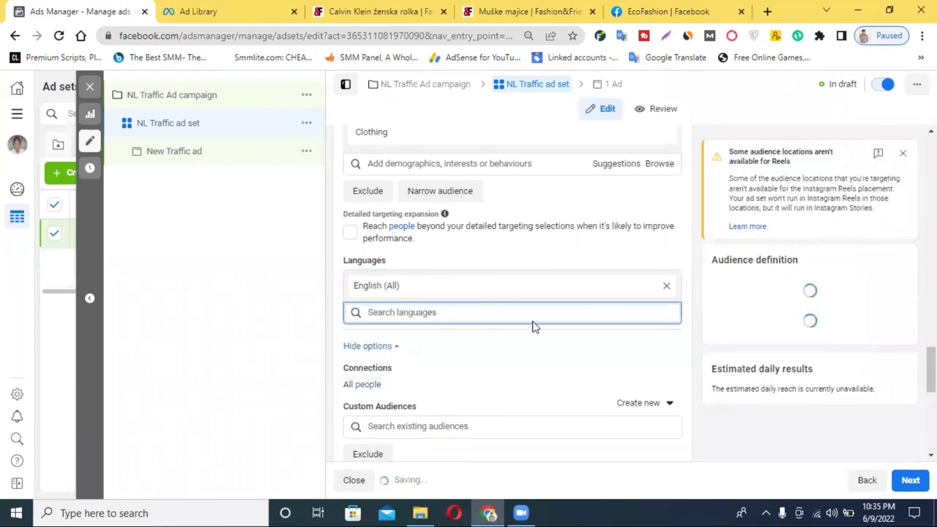
# Step: Open the audience connections for editing and review the connection types for Facebook Pages and apps without choosing one
pyautogui.scroll(-1, 512, 327)
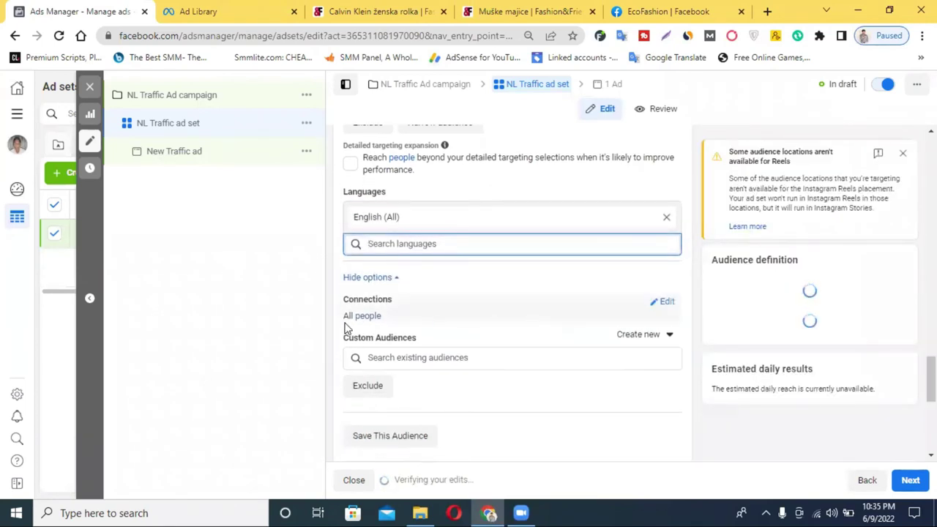
pyautogui.click(660, 302)
pyautogui.click(420, 326)
pyautogui.click(420, 326)
pyautogui.click(420, 326)
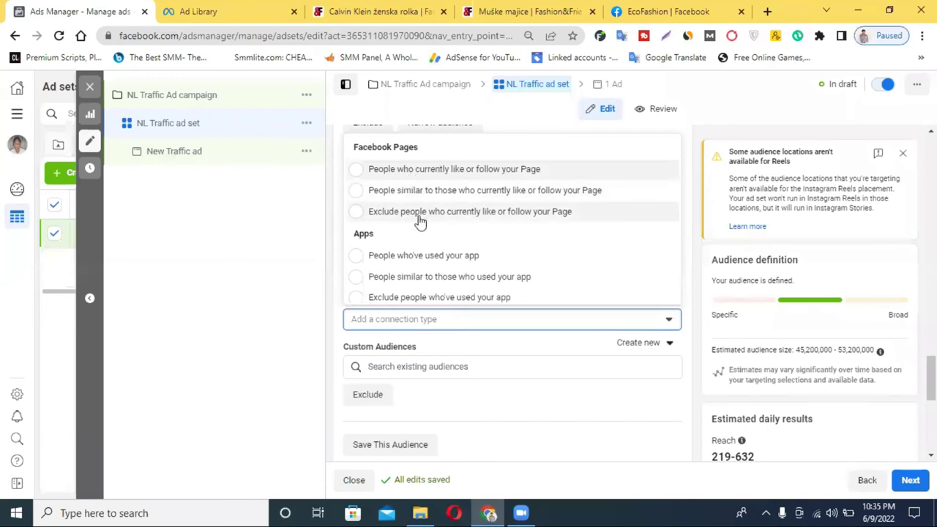
pyautogui.scroll(-2, 448, 282)
pyautogui.click(213, 281)
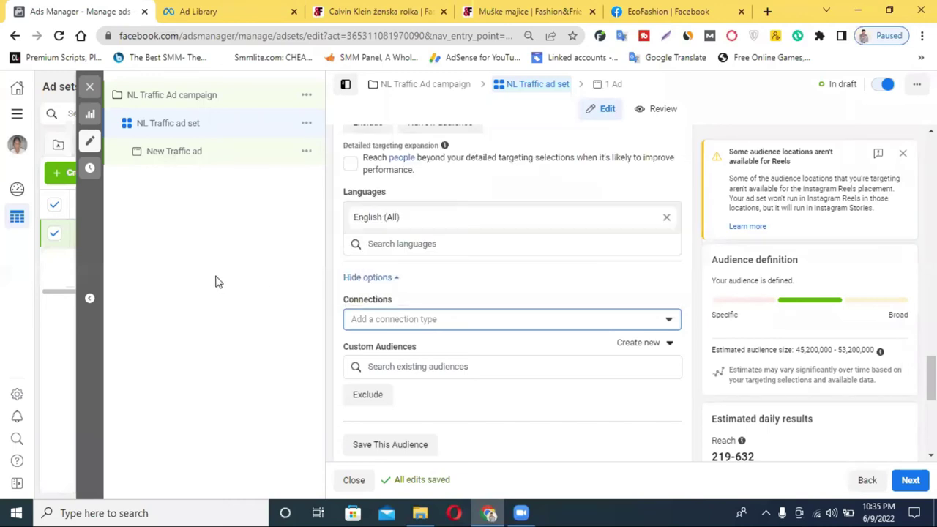
# Step: Try the detailed targeting expansion option that reaches people beyond the targeting selections
pyautogui.scroll(-5, 448, 329)
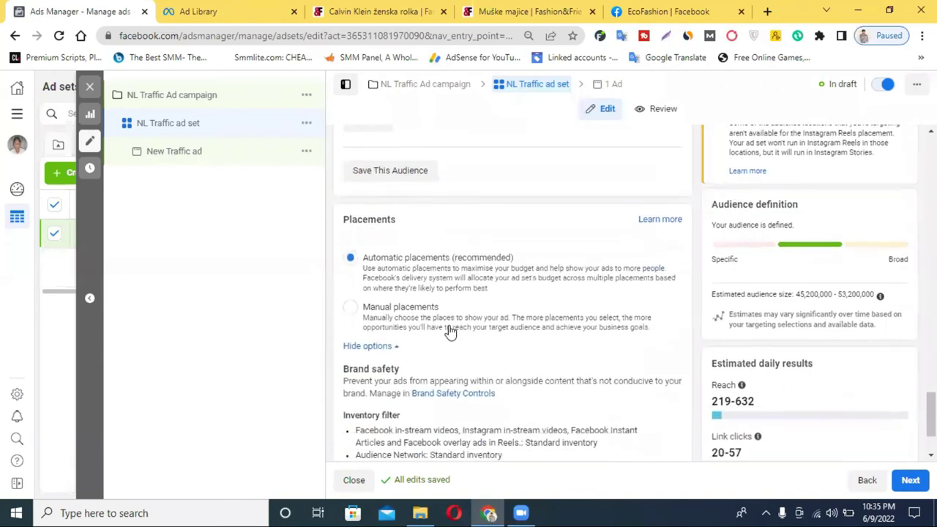
pyautogui.scroll(-1, 451, 327)
pyautogui.scroll(5, 454, 329)
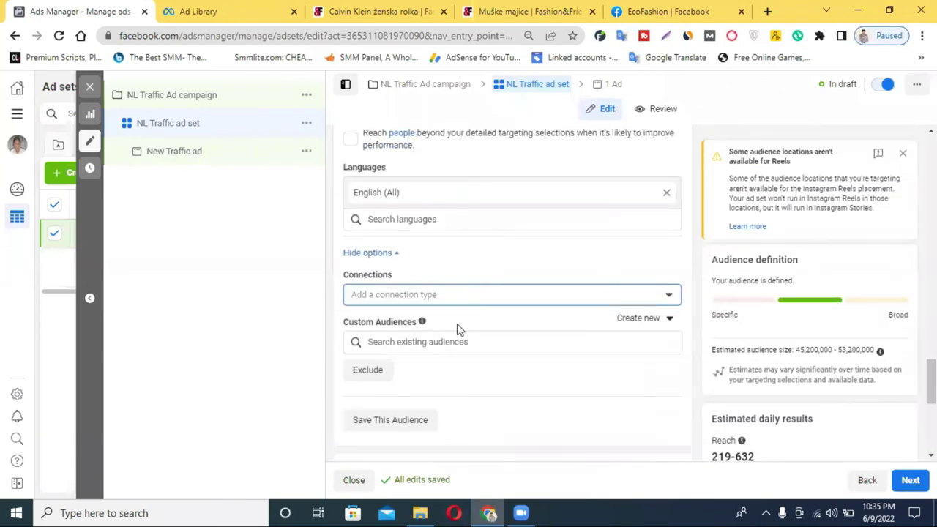
pyautogui.scroll(2, 523, 316)
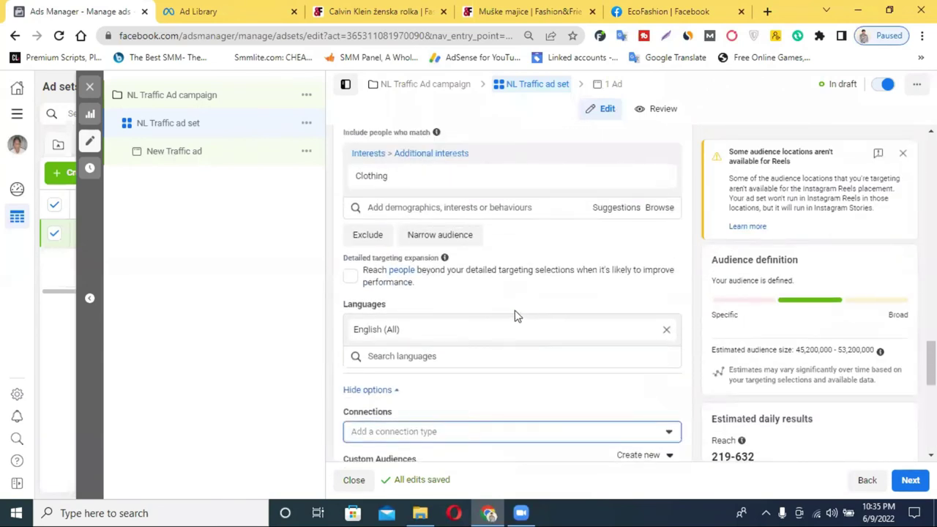
pyautogui.click(348, 278)
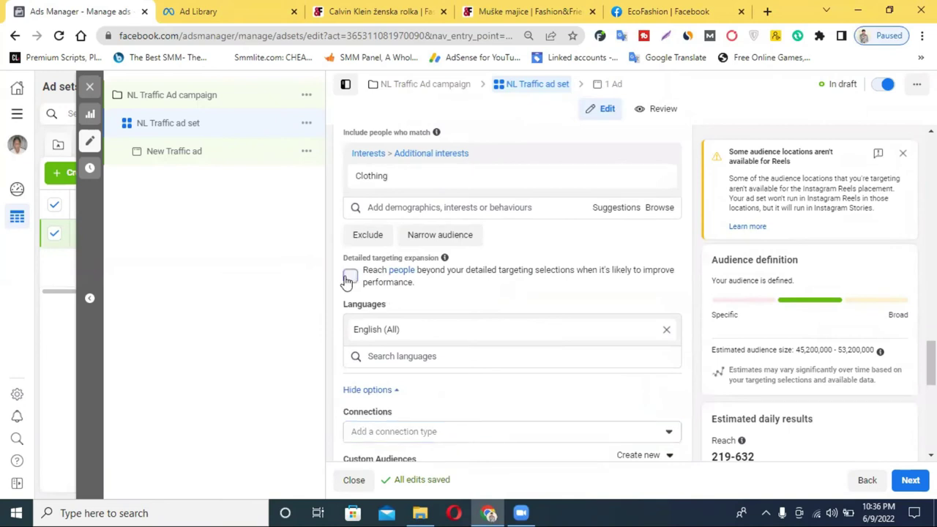
pyautogui.scroll(1, 510, 277)
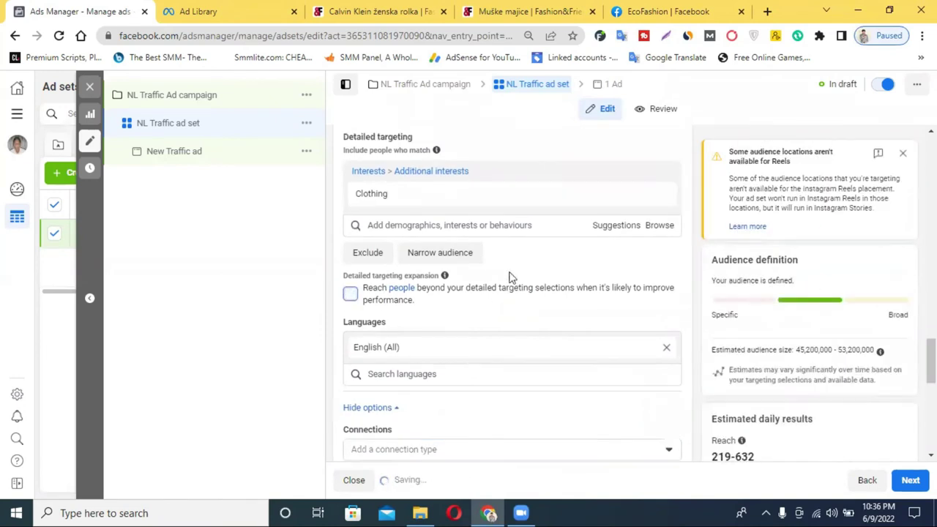
# Step: Review the location targeting choices and keep "People living in or recently in this location"
pyautogui.scroll(6, 510, 276)
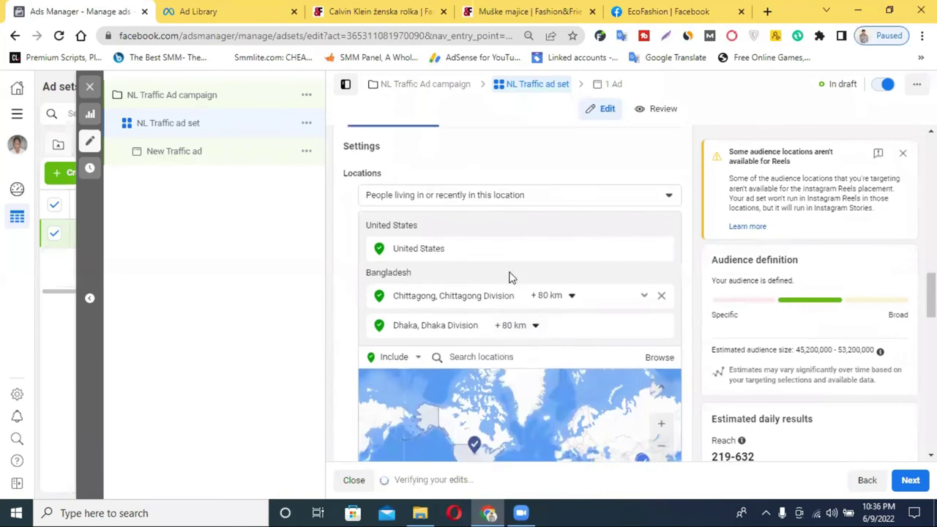
pyautogui.scroll(2, 510, 277)
pyautogui.click(458, 306)
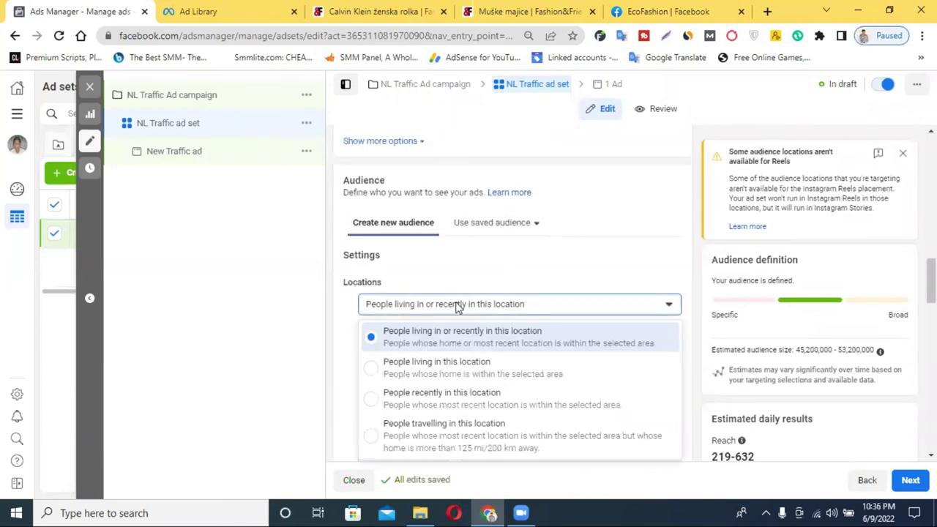
pyautogui.click(457, 306)
# Step: Review the optimisation choices for ad delivery and keep "Link clicks"
pyautogui.scroll(2, 470, 268)
pyautogui.scroll(5, 502, 240)
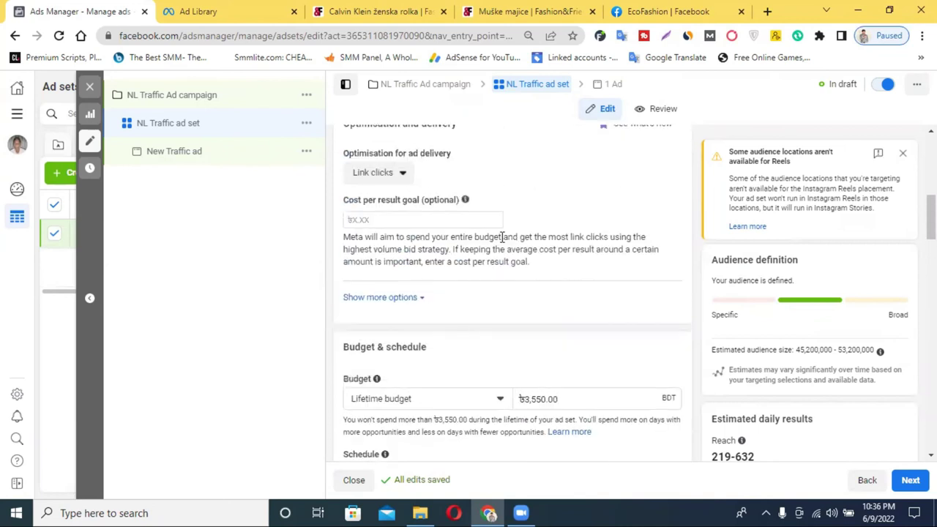
pyautogui.scroll(1, 502, 236)
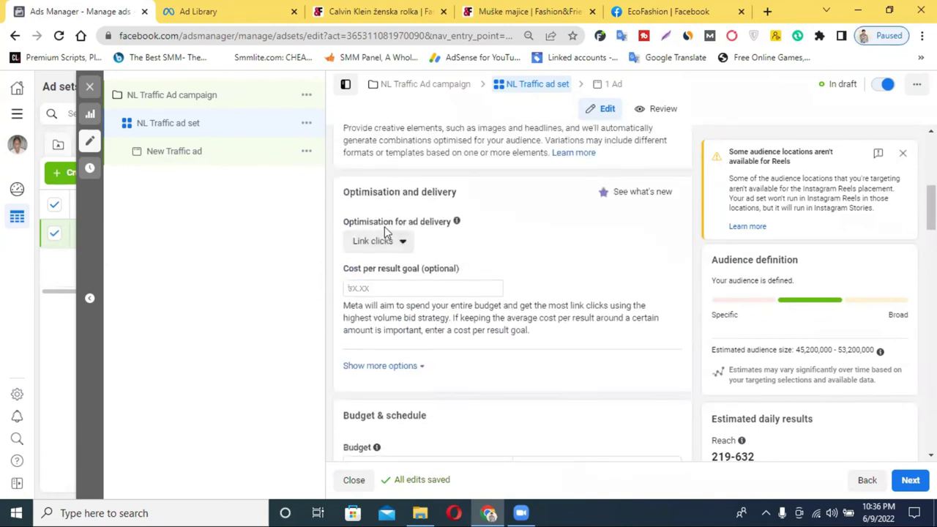
pyautogui.click(383, 247)
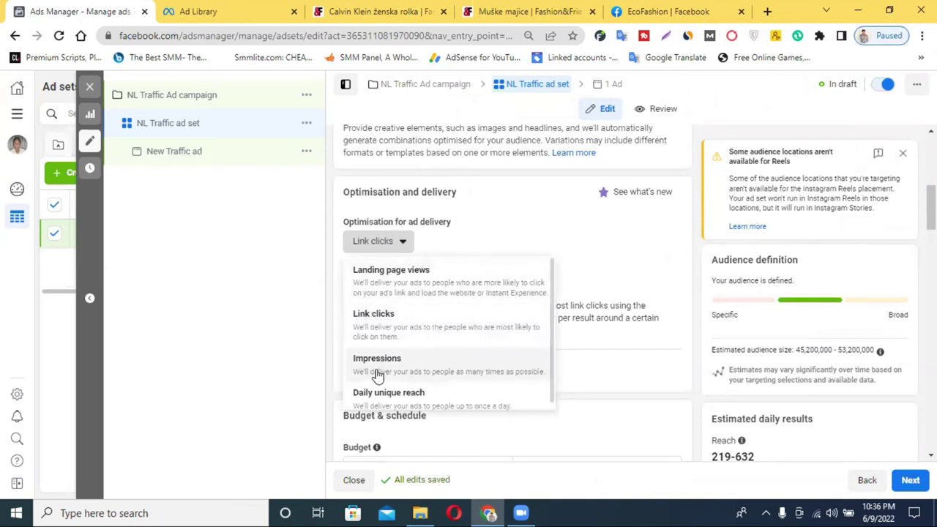
pyautogui.scroll(-1, 395, 388)
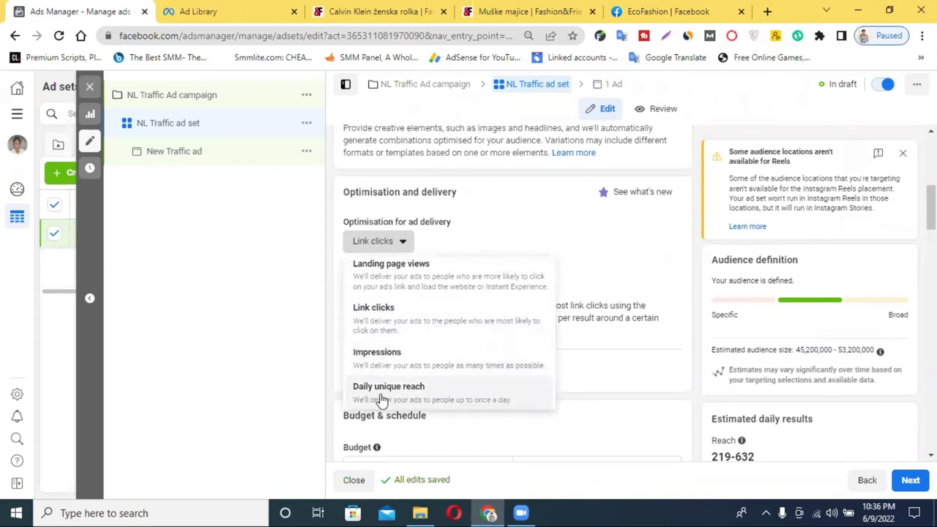
pyautogui.scroll(1, 439, 300)
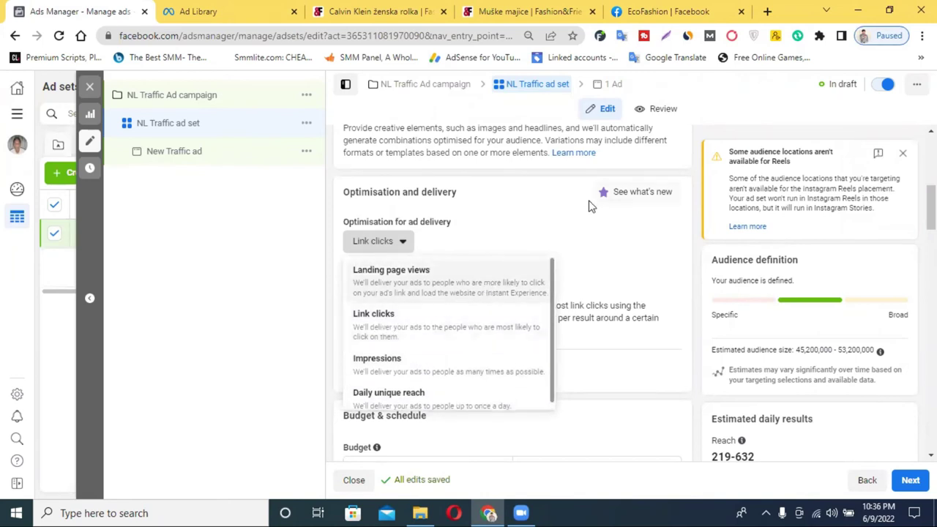
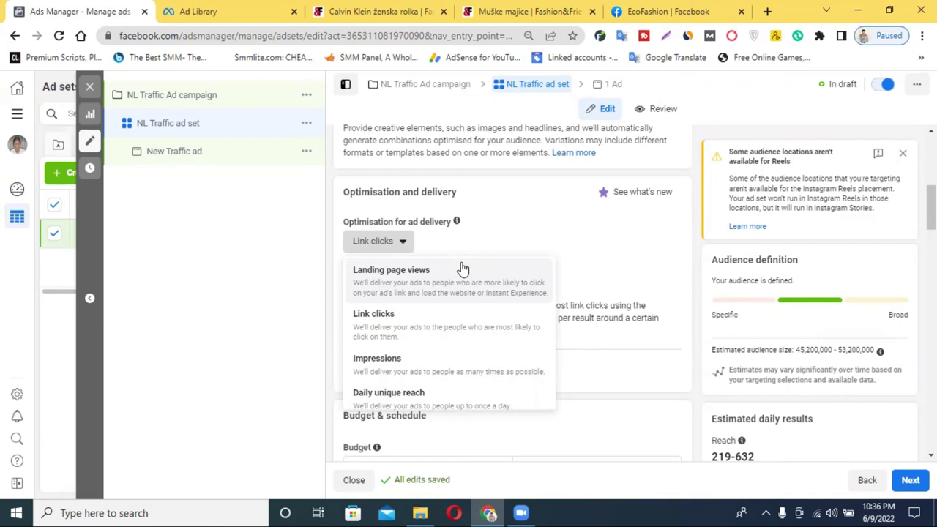
pyautogui.click(399, 323)
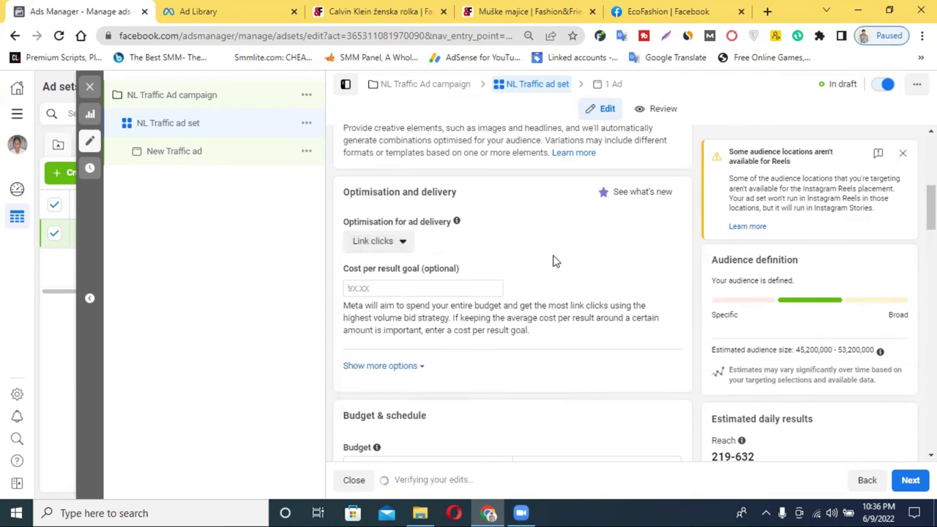
pyautogui.click(400, 246)
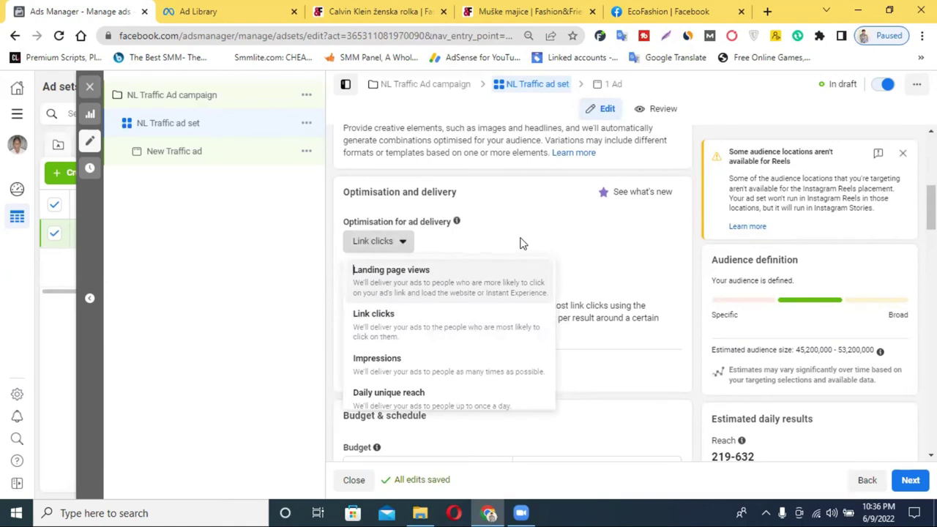
pyautogui.click(517, 241)
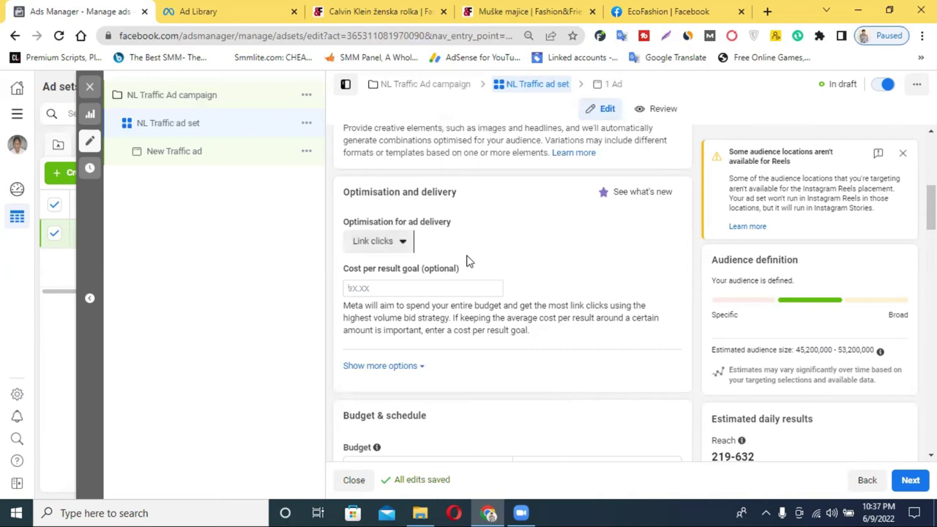
# Step: Keep automatic placements, finish the ad set and open the New Traffic ad for editing
pyautogui.scroll(-4, 516, 234)
pyautogui.scroll(-20, 516, 241)
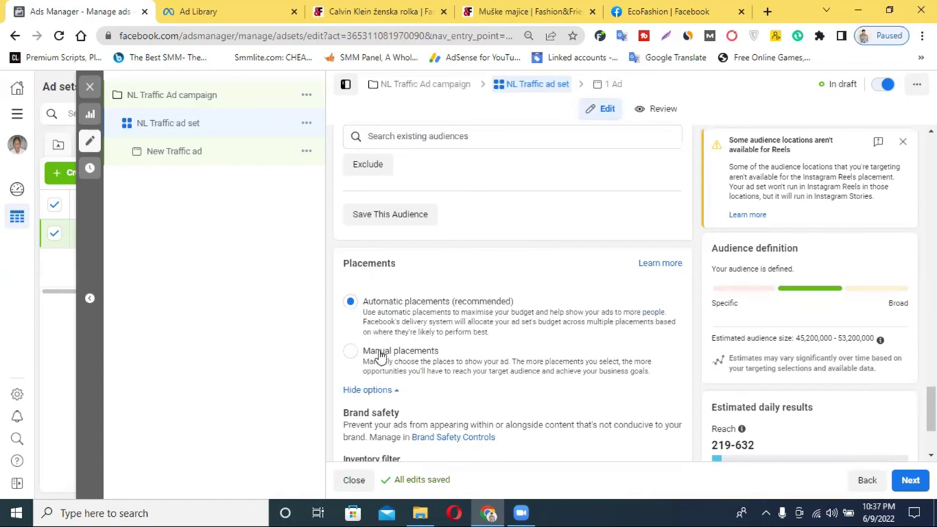
pyautogui.scroll(-2, 470, 324)
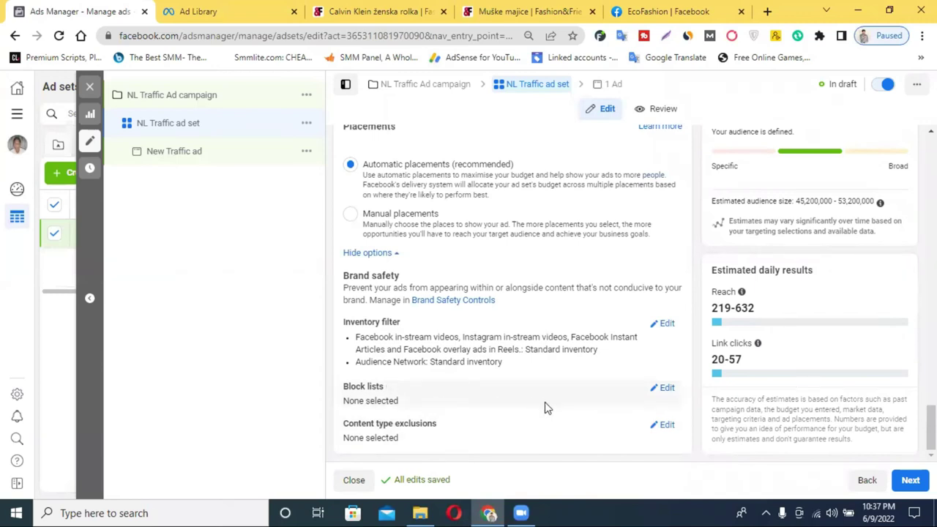
pyautogui.click(908, 480)
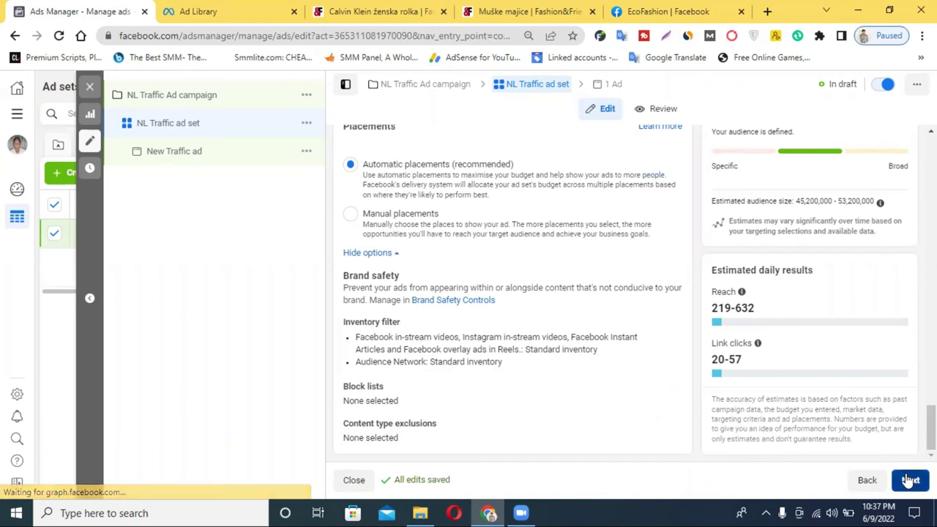
pyautogui.click(163, 152)
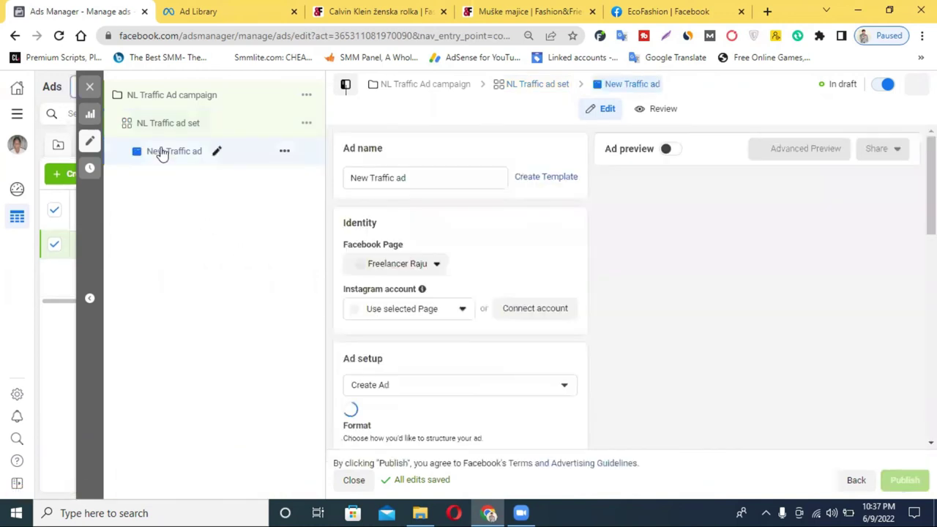
# Step: Rename the ad as "New Traffic ad 22"
pyautogui.click(425, 177)
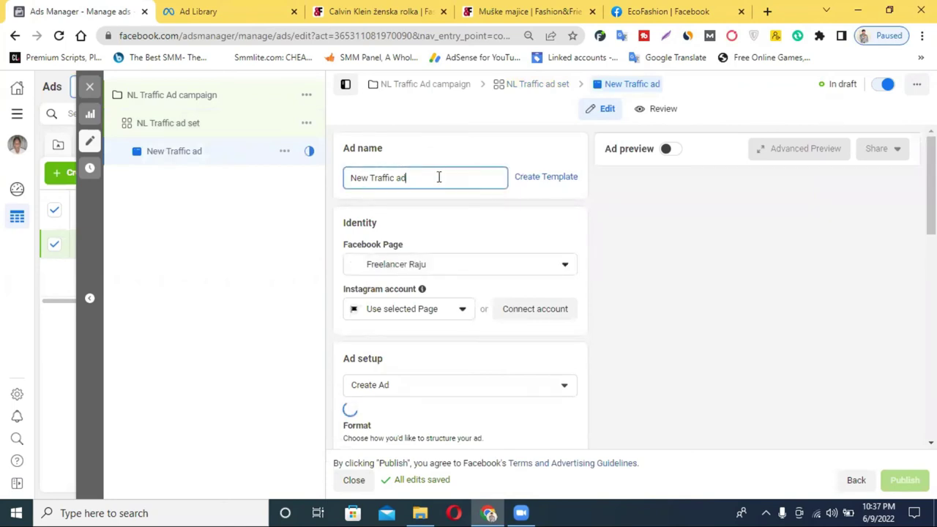
pyautogui.write('290')
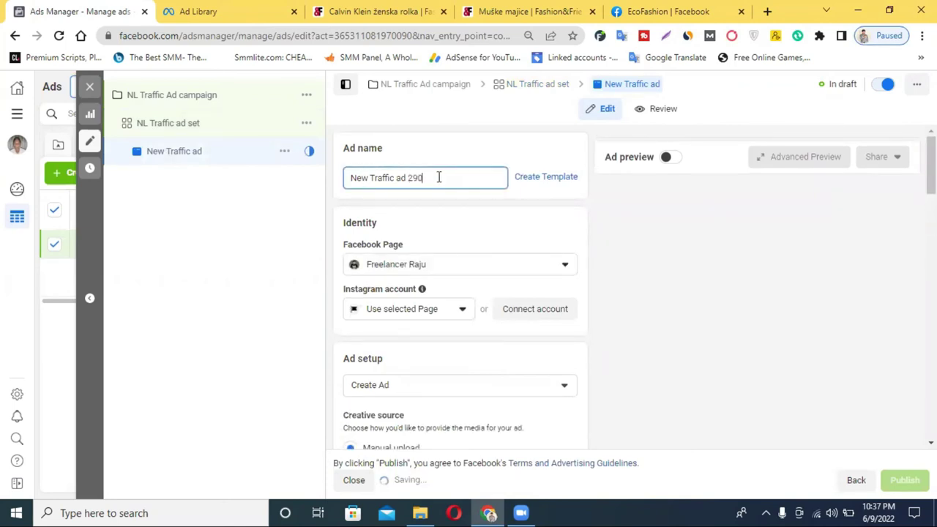
pyautogui.press('BackSpace')
pyautogui.write('3')
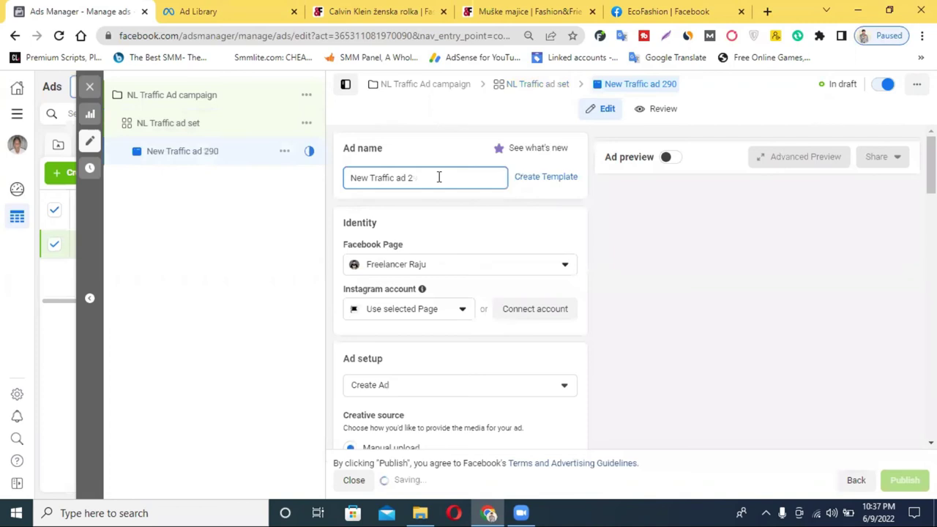
pyautogui.click(618, 238)
# Step: Choose New Life Learning Institute as the ad's Facebook Page and dismiss the carousel and video recommendations
pyautogui.scroll(-1, 482, 259)
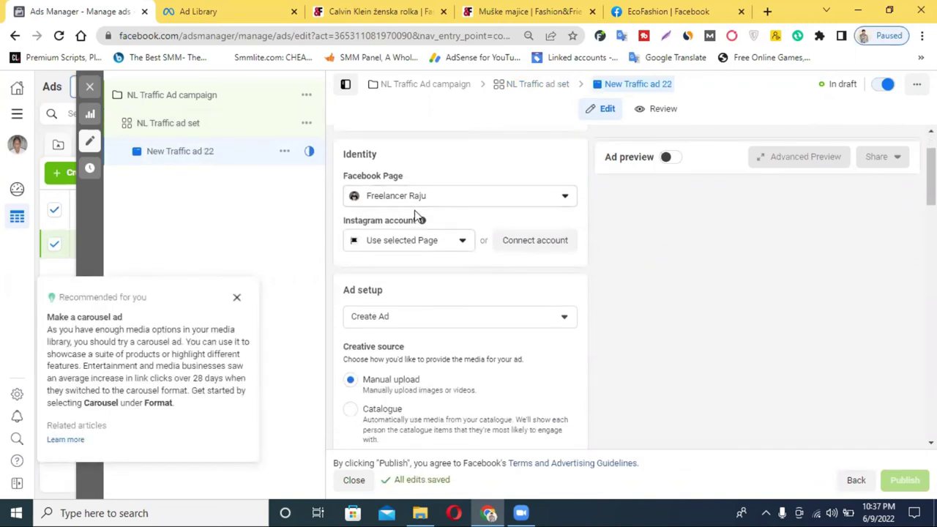
pyautogui.click(432, 203)
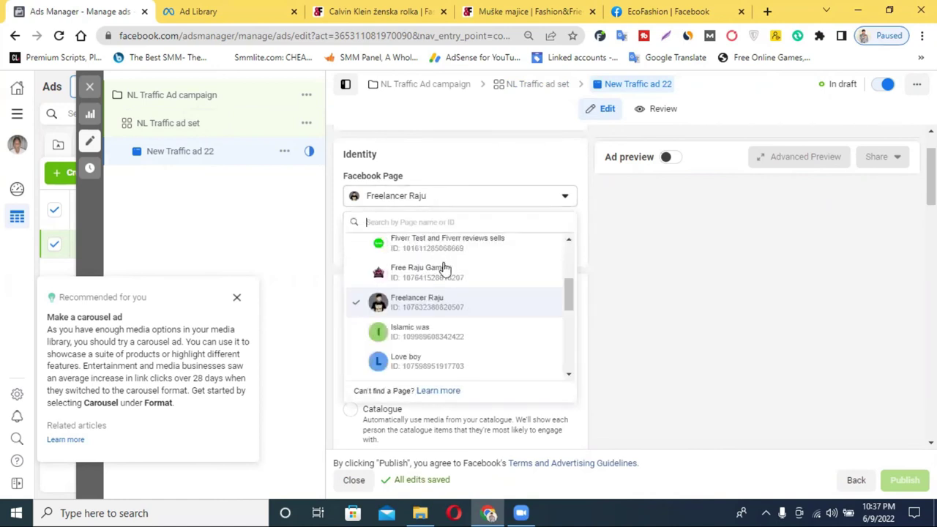
pyautogui.scroll(3, 445, 303)
pyautogui.scroll(-5, 446, 303)
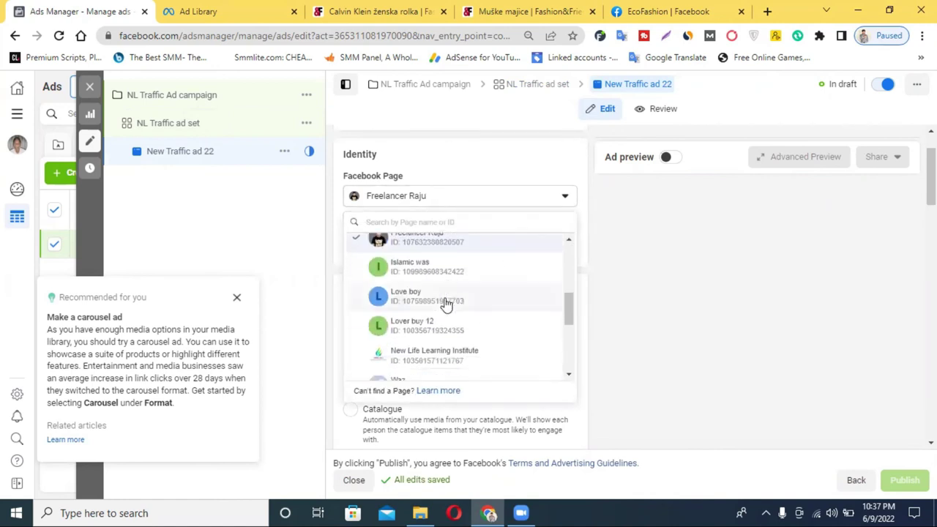
pyautogui.scroll(1, 439, 311)
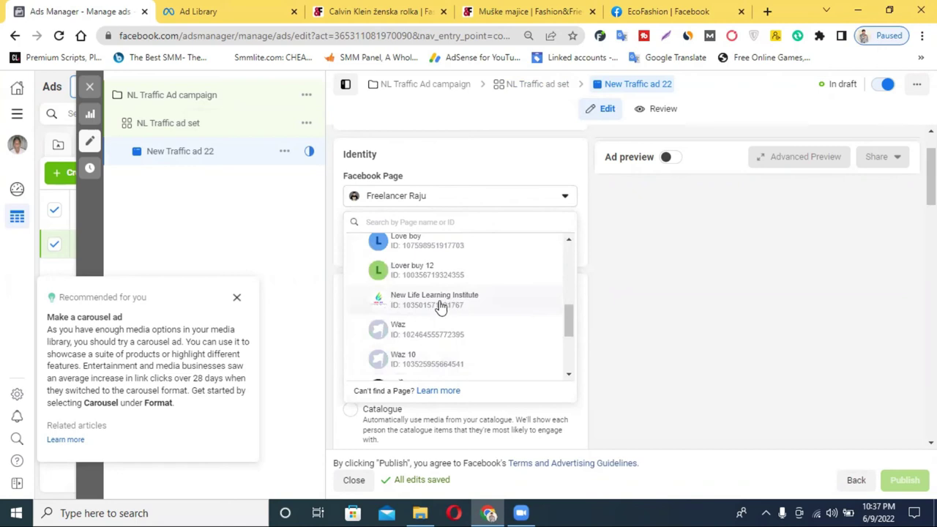
pyautogui.scroll(1, 429, 288)
pyautogui.scroll(-5, 429, 288)
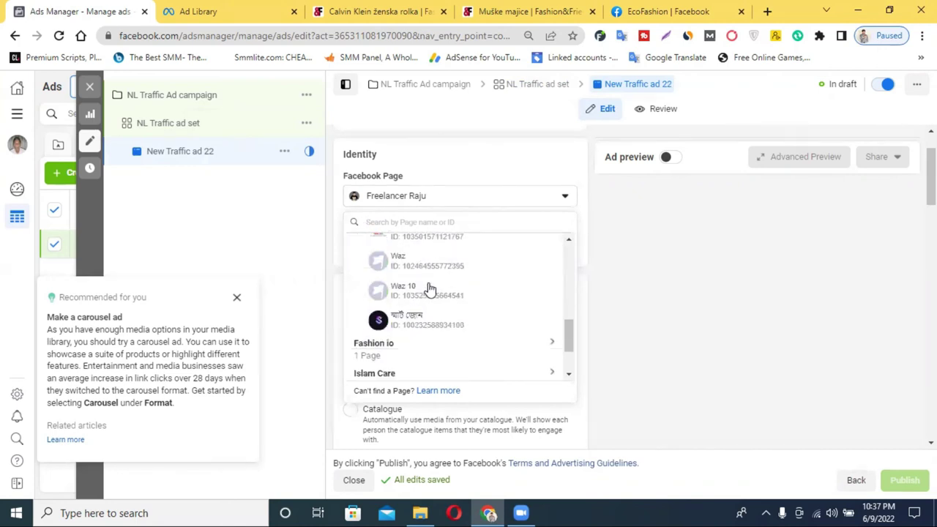
pyautogui.scroll(4, 430, 289)
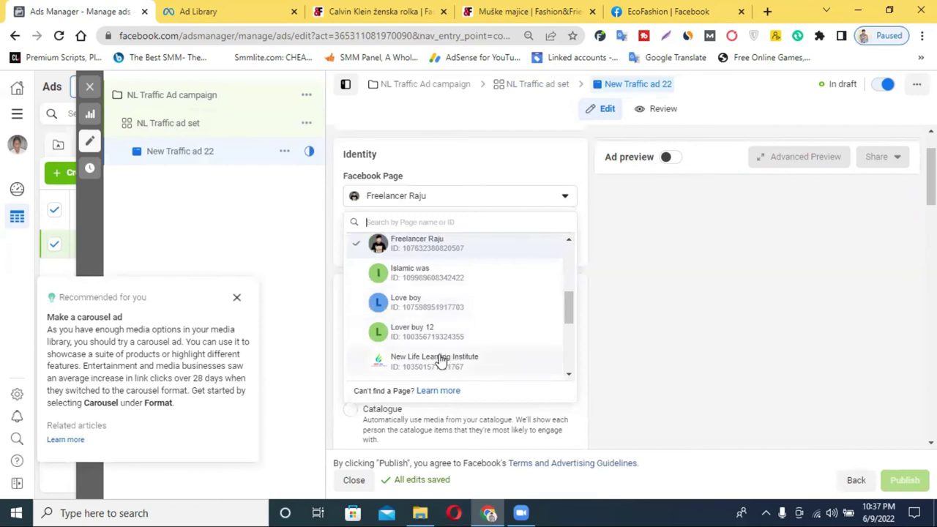
pyautogui.click(441, 360)
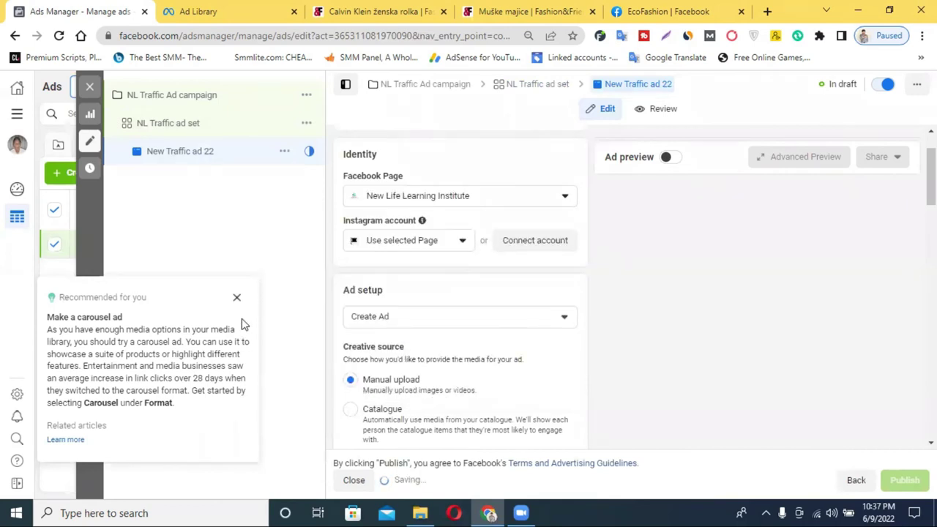
pyautogui.click(237, 297)
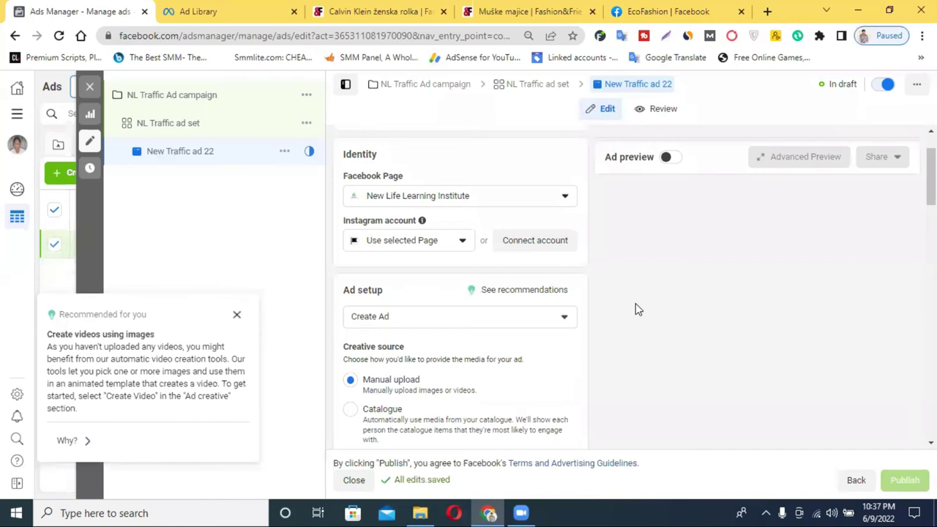
pyautogui.click(238, 314)
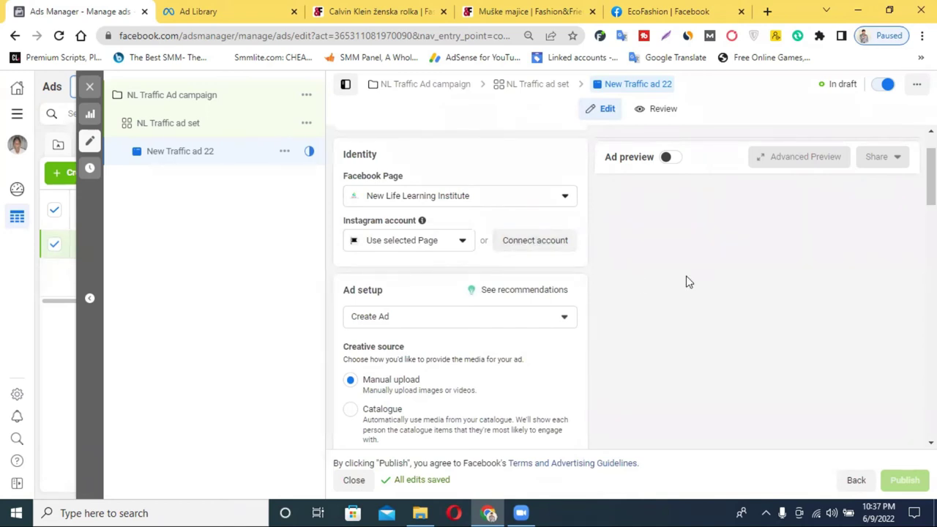
# Step: Try the "Use existing post" ad setup and browse the Page's Facebook posts without selecting one
pyautogui.scroll(-1, 688, 282)
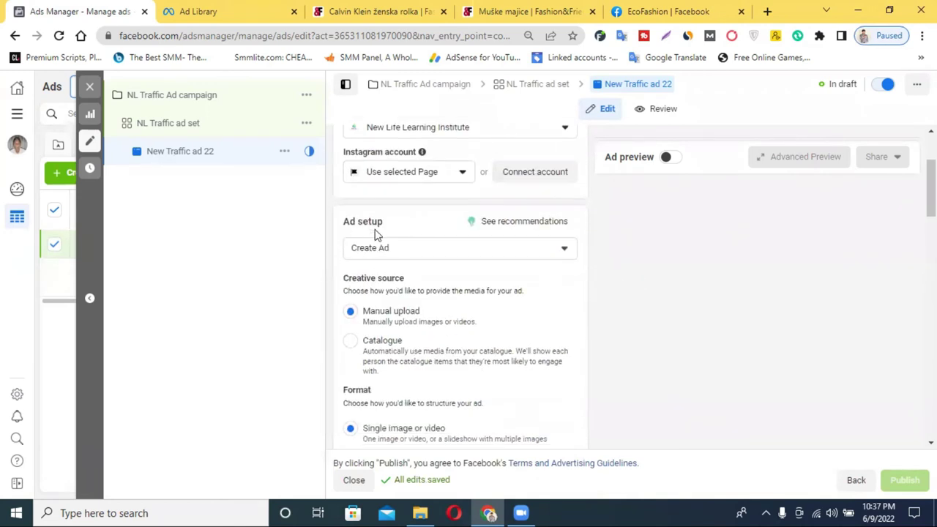
pyautogui.click(409, 253)
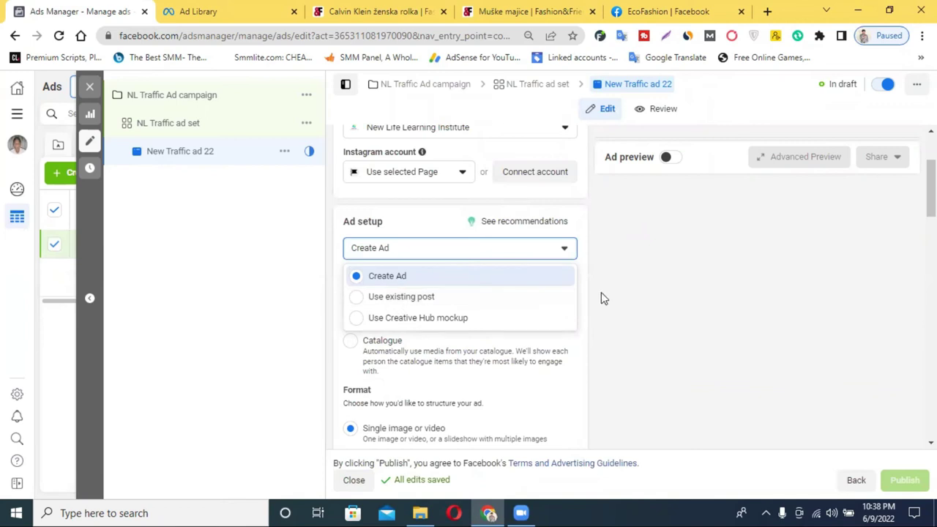
pyautogui.click(370, 297)
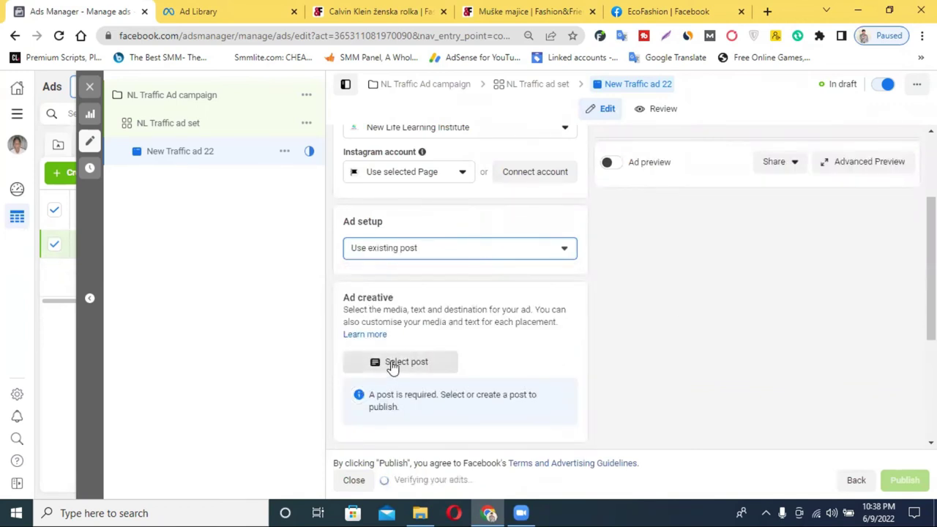
pyautogui.scroll(-2, 666, 307)
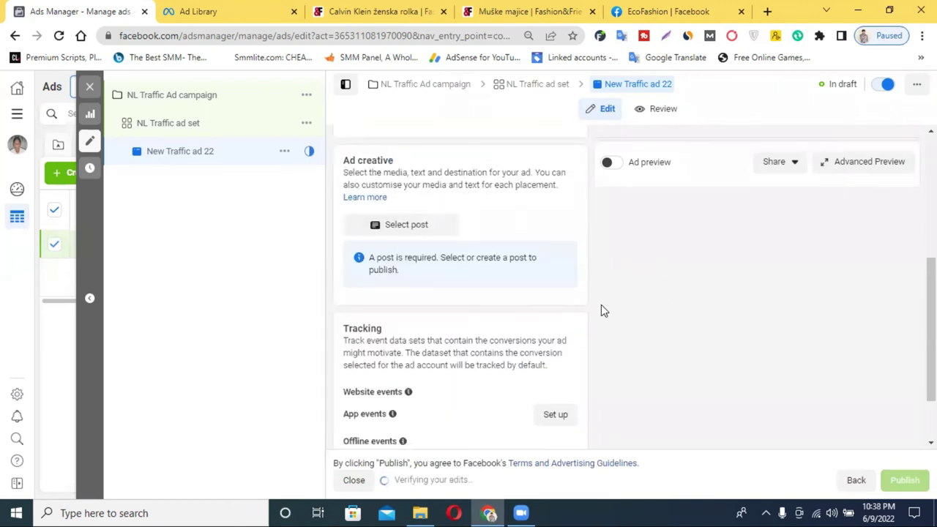
pyautogui.click(400, 234)
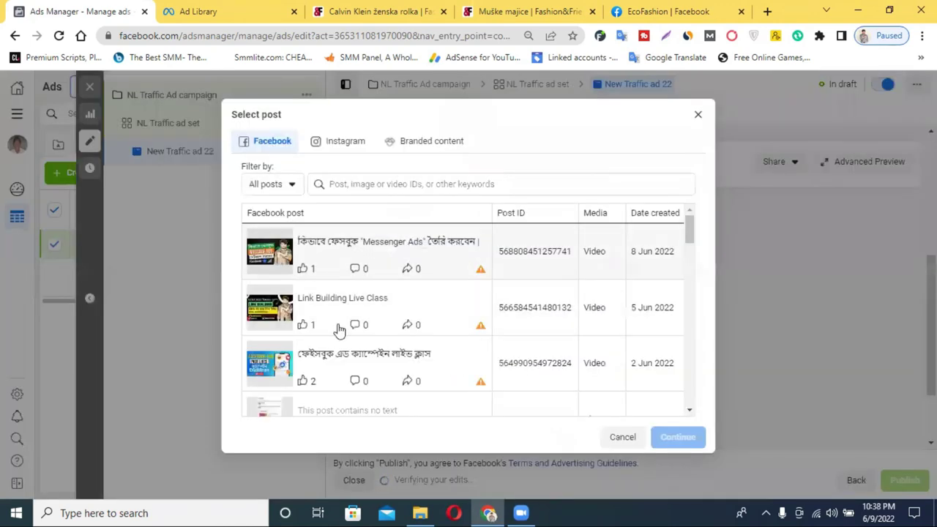
pyautogui.scroll(-2, 395, 352)
pyautogui.scroll(2, 388, 263)
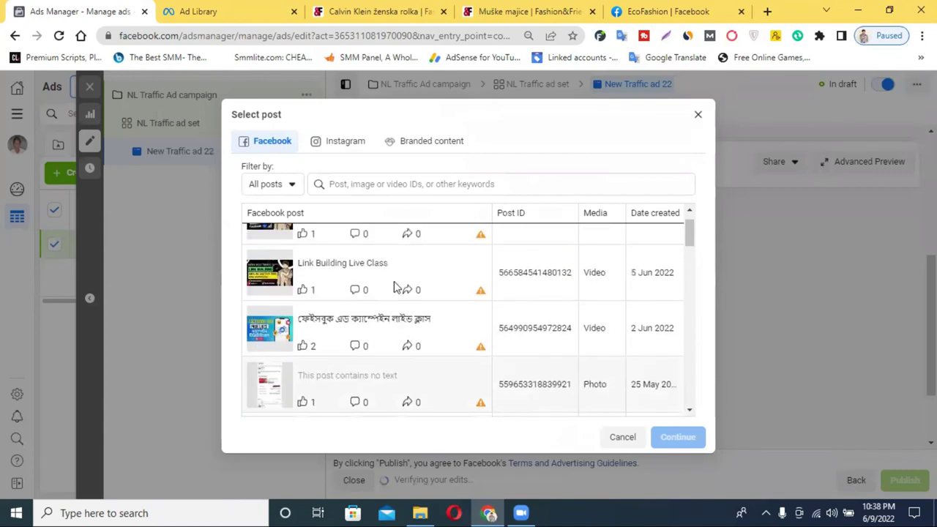
pyautogui.click(697, 116)
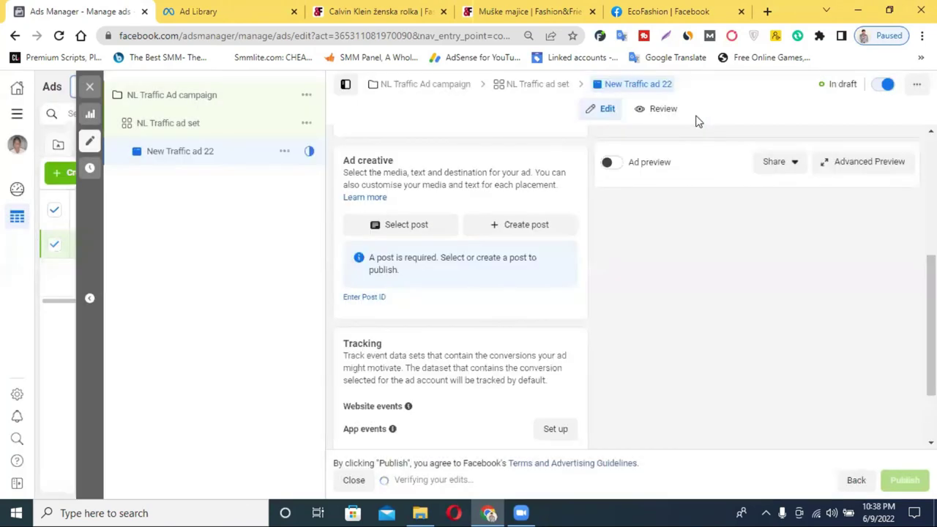
# Step: Set the ad setup to "Create Ad", keeping manual upload and the single image or video format
pyautogui.scroll(1, 413, 236)
pyautogui.click(442, 183)
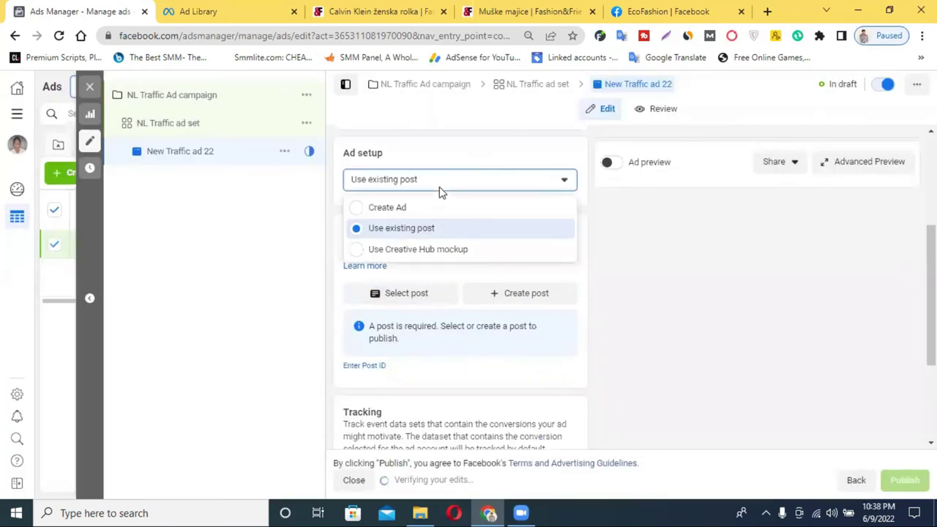
pyautogui.click(393, 212)
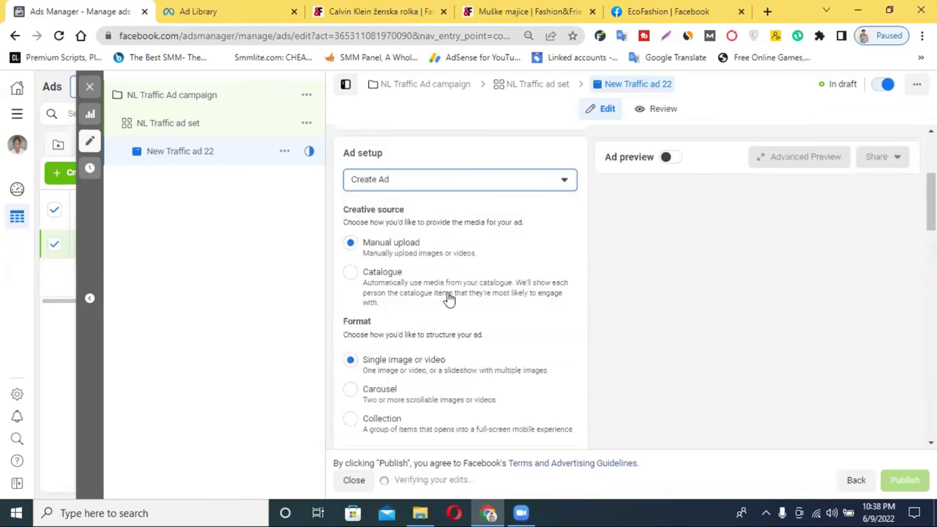
pyautogui.scroll(-1, 422, 258)
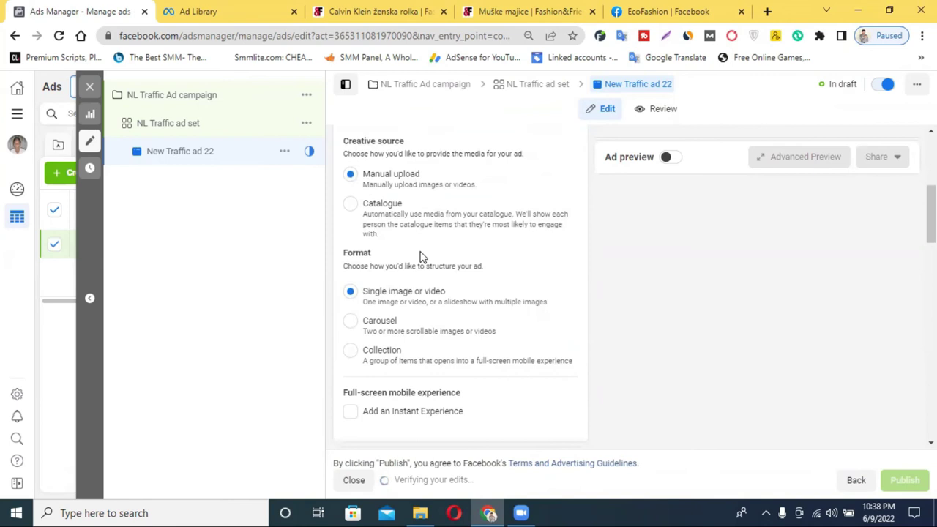
# Step: Review the ad's creative source, format and full-screen mobile experience options, keeping Manual upload as the source
pyautogui.scroll(-1, 381, 277)
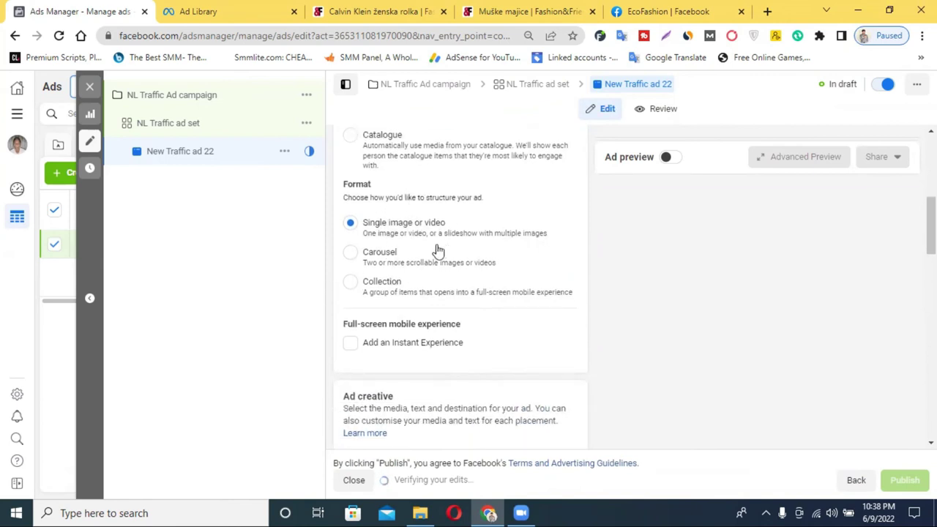
pyautogui.scroll(-2, 449, 262)
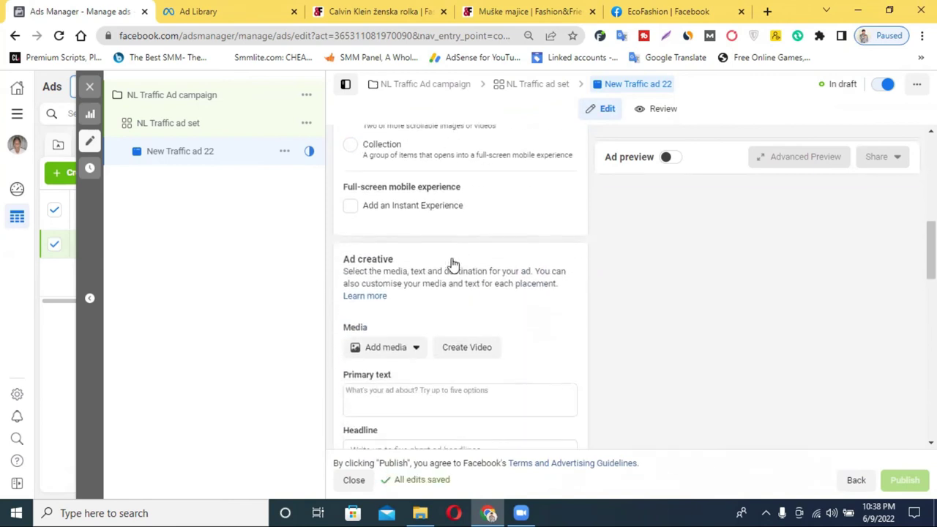
pyautogui.scroll(6, 452, 263)
pyautogui.scroll(1, 452, 264)
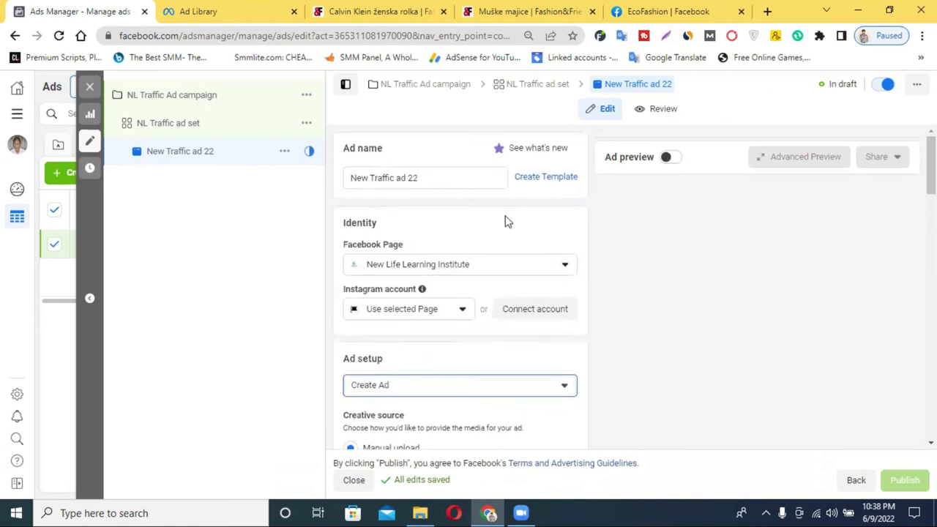
pyautogui.scroll(-2, 469, 304)
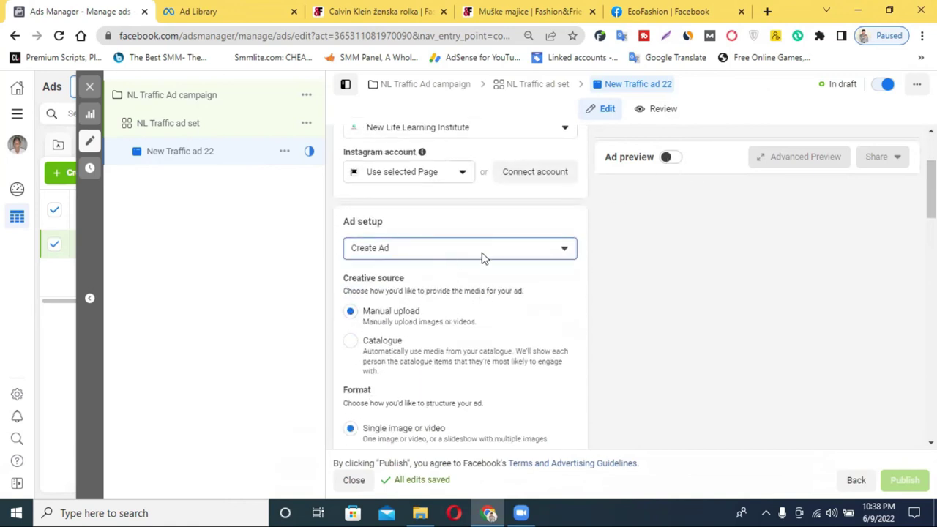
pyautogui.click(397, 316)
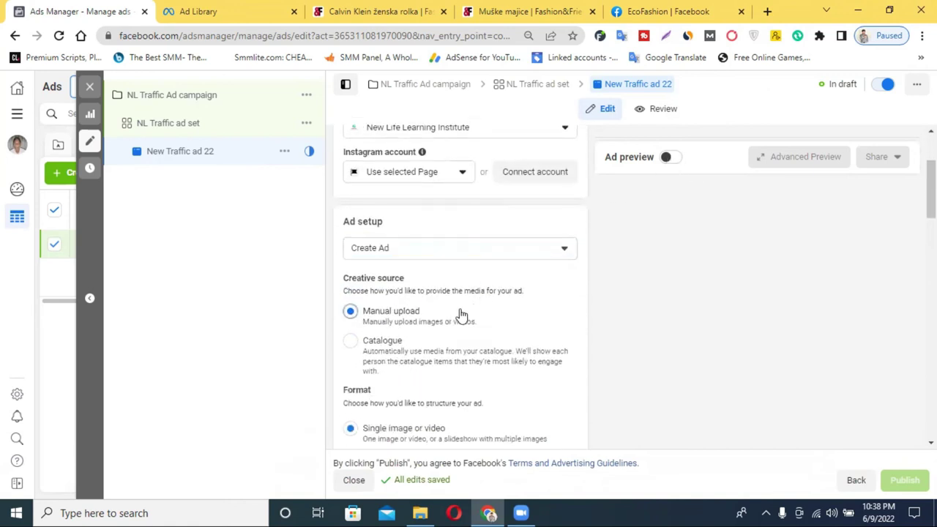
# Step: Try adding an Instant Experience to the ad and browse its templates without choosing one
pyautogui.scroll(-1, 461, 317)
pyautogui.scroll(-2, 464, 320)
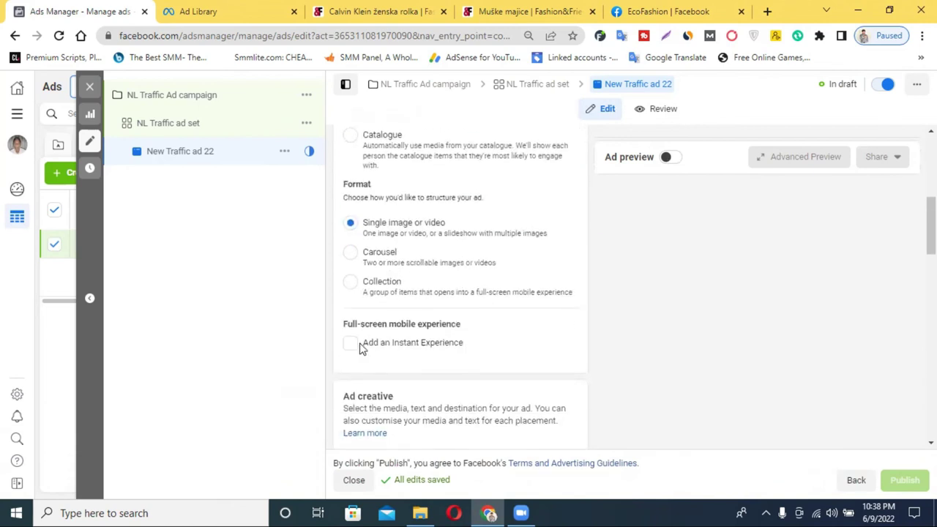
pyautogui.click(351, 344)
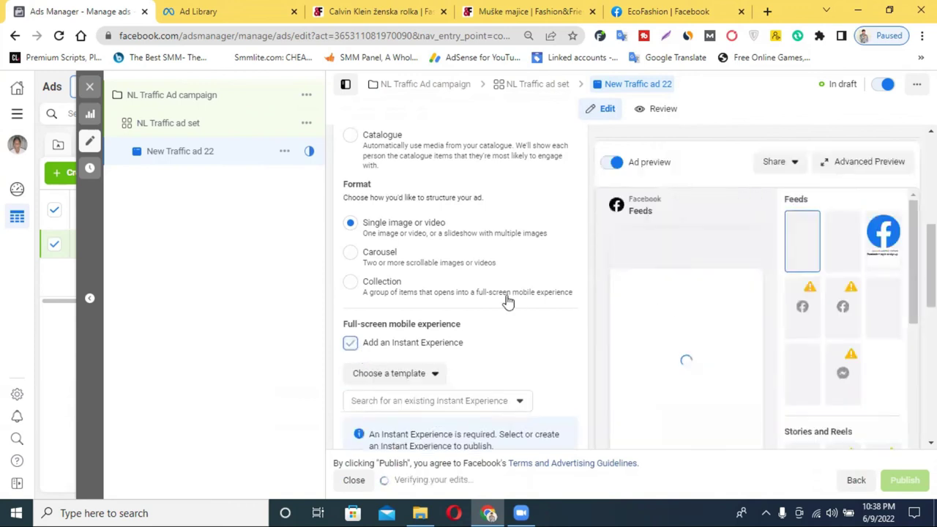
pyautogui.scroll(-1, 510, 301)
pyautogui.scroll(-1, 508, 300)
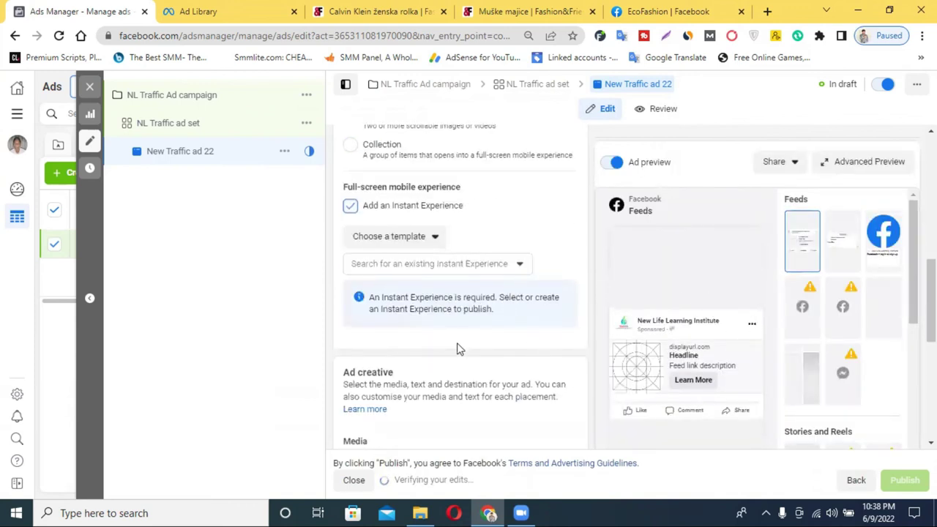
pyautogui.scroll(1, 442, 332)
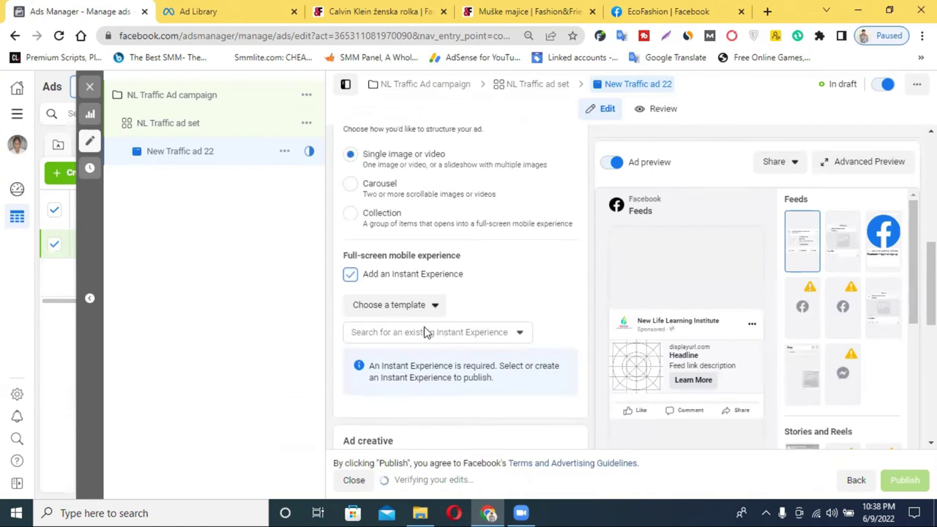
pyautogui.click(391, 311)
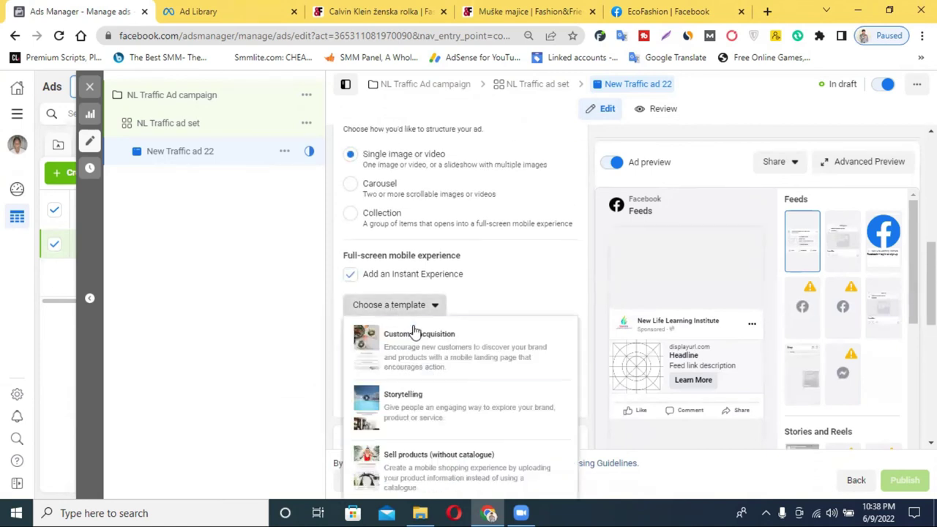
pyautogui.click(284, 306)
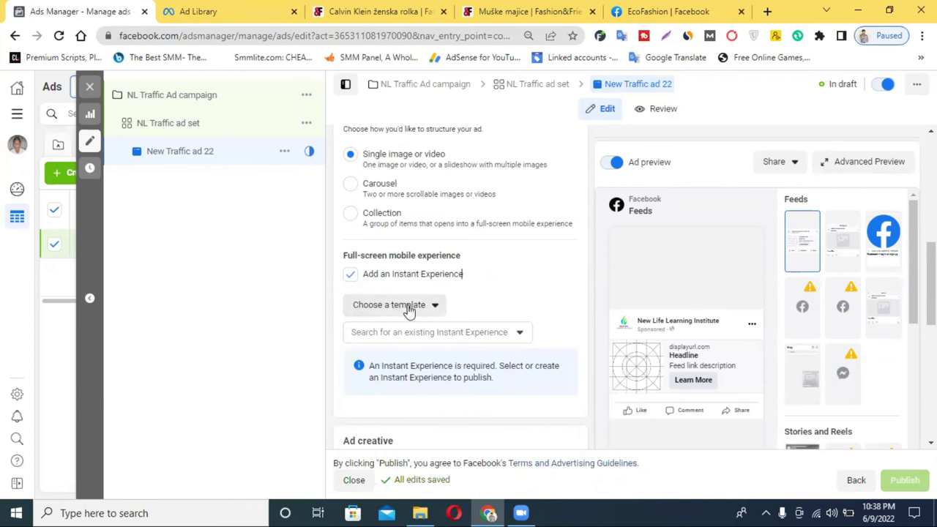
# Step: Upload the Yellow & Black image from the Downloads folder as the ad's media, accepting the suggested crops and allowing enhancements
pyautogui.scroll(-2, 446, 309)
pyautogui.scroll(-1, 445, 305)
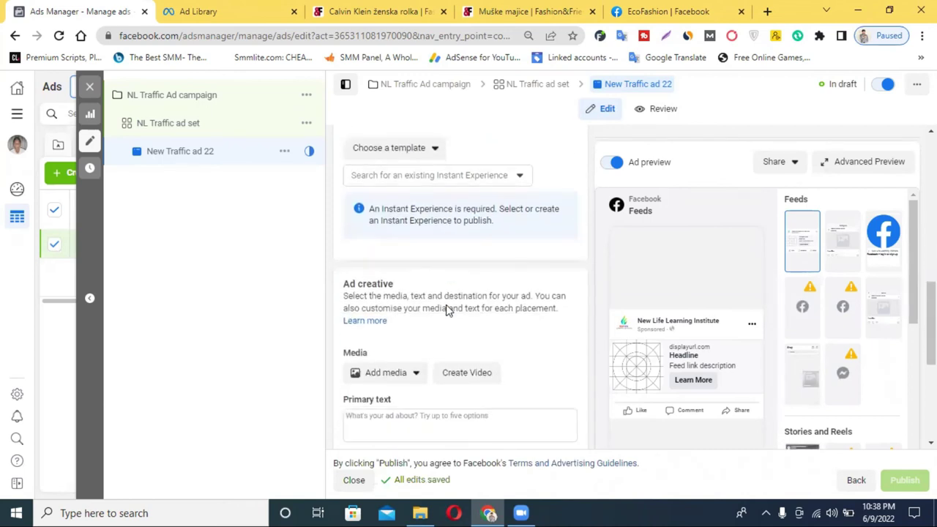
pyautogui.click(376, 329)
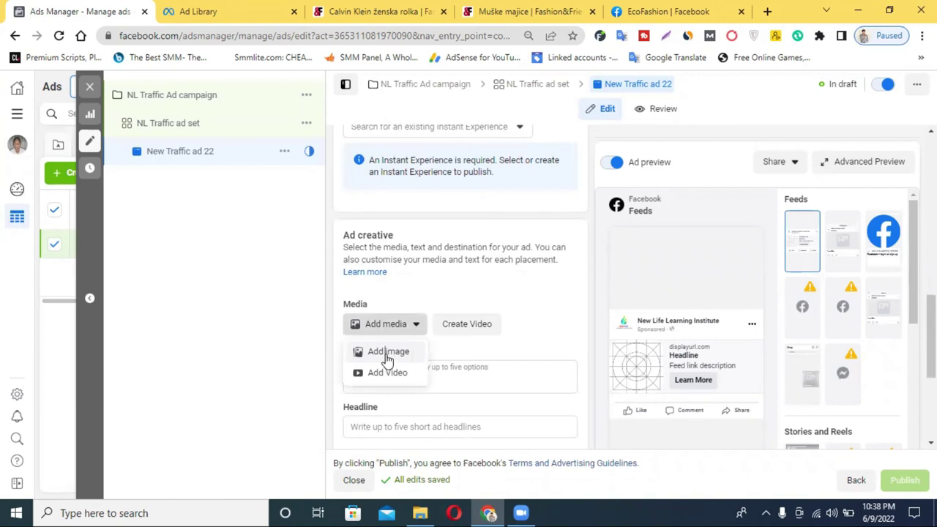
pyautogui.click(387, 354)
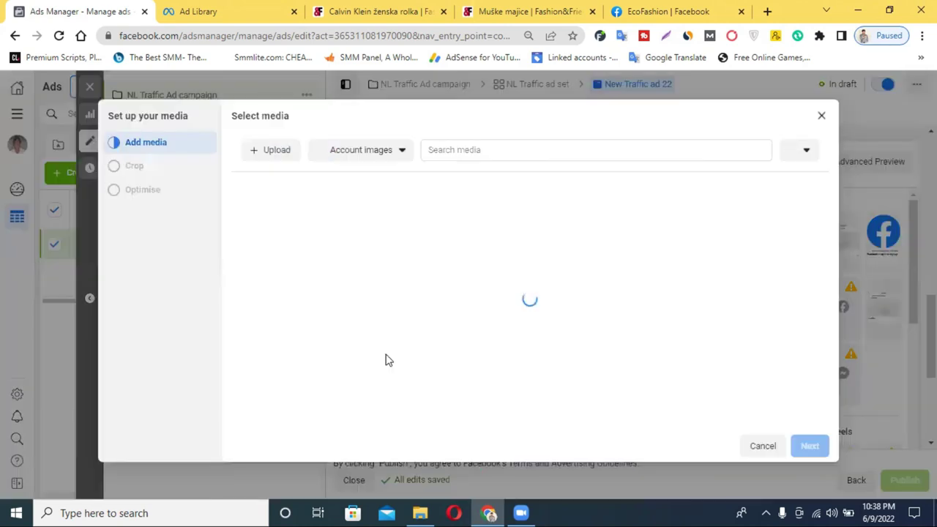
pyautogui.click(268, 153)
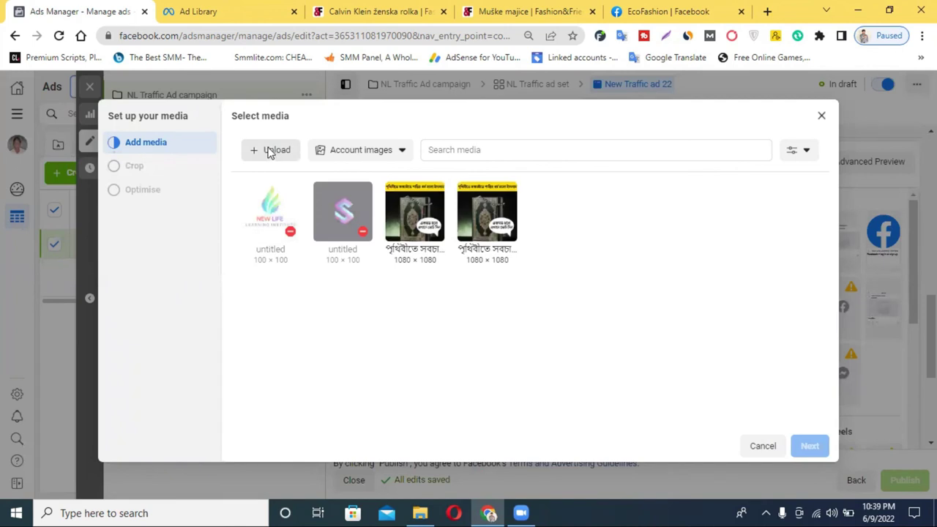
pyautogui.click(275, 153)
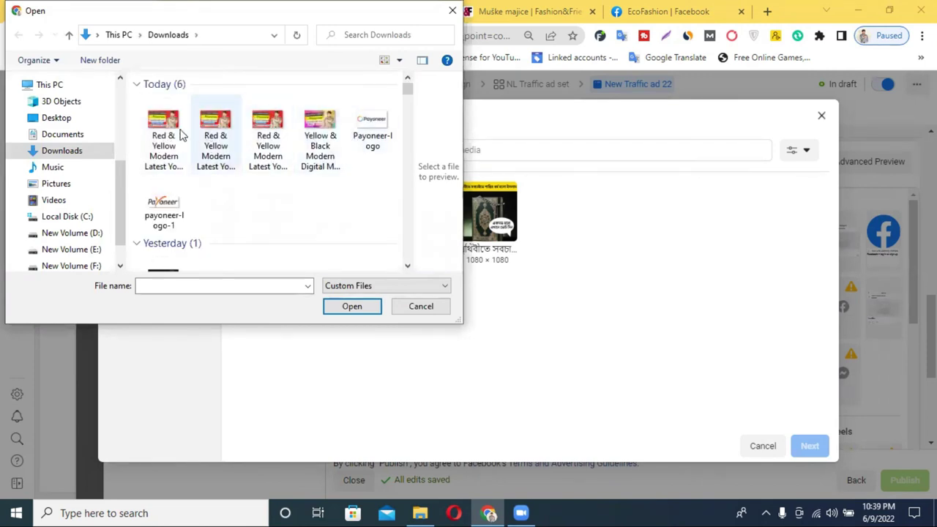
pyautogui.click(321, 131)
pyautogui.click(350, 311)
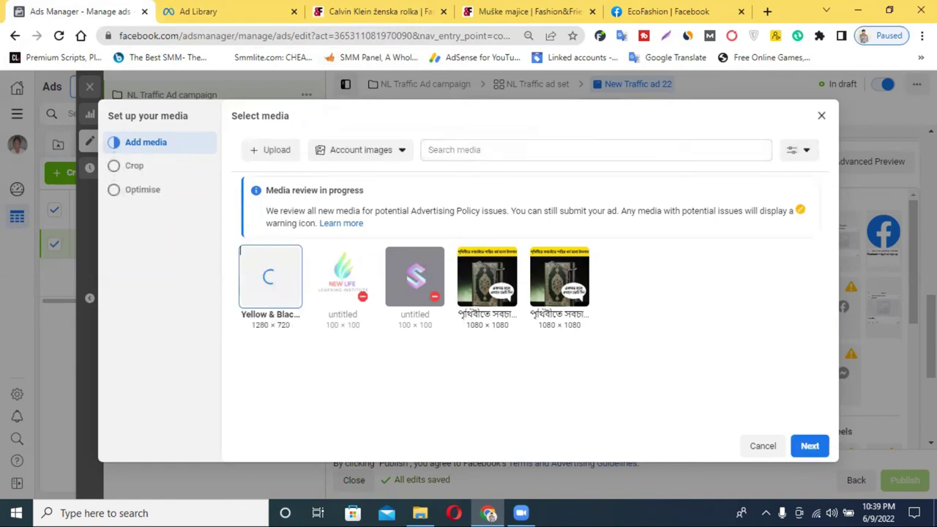
pyautogui.click(813, 448)
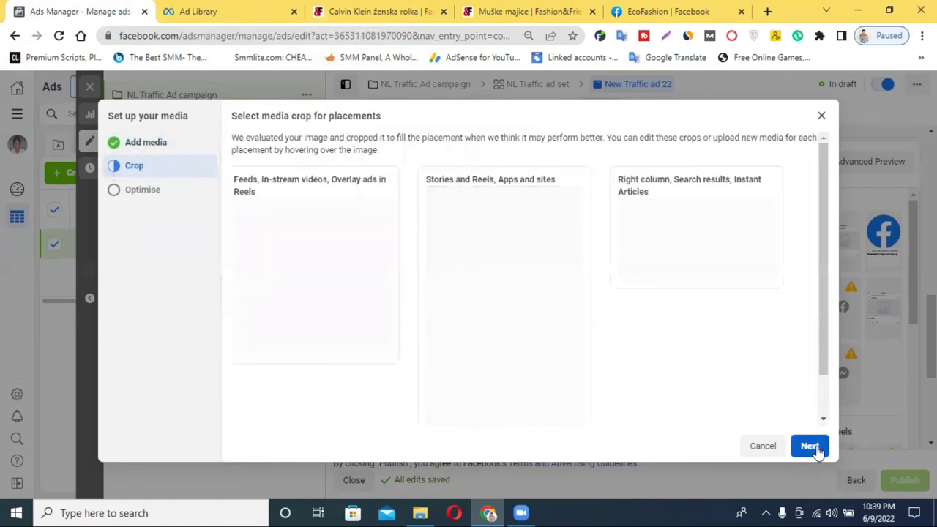
pyautogui.click(811, 447)
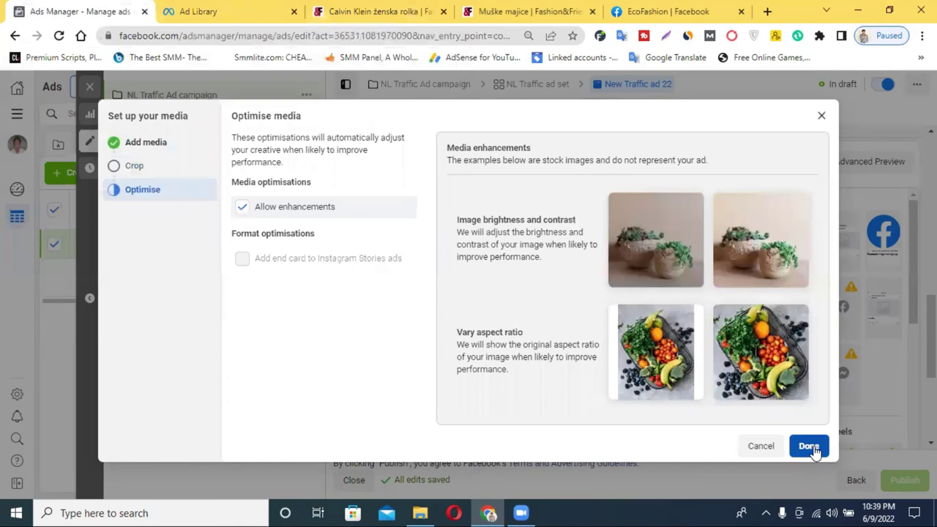
pyautogui.click(811, 447)
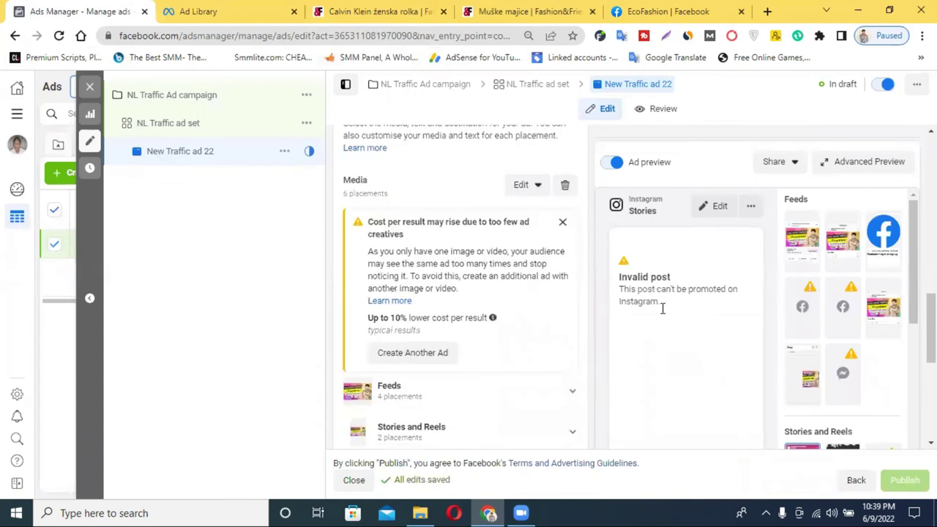
# Step: Dismiss the cost-per-result recommendation and remove the uploaded image from all of the ad's placements
pyautogui.scroll(-2, 414, 391)
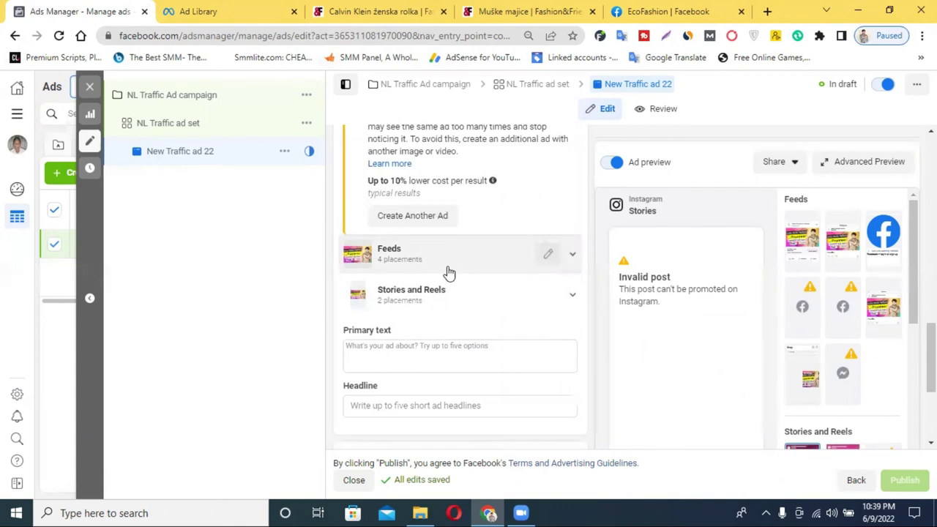
pyautogui.scroll(1, 448, 270)
pyautogui.click(565, 152)
pyautogui.scroll(3, 436, 266)
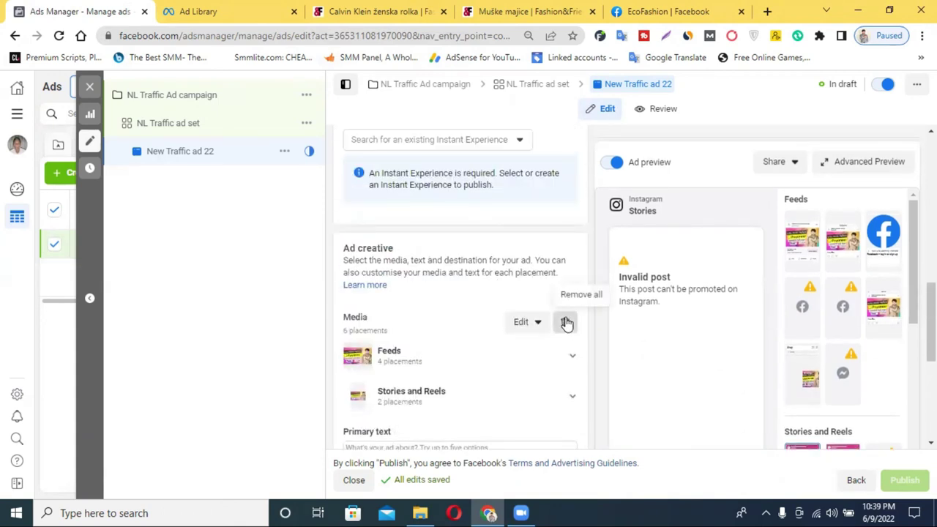
pyautogui.click(565, 322)
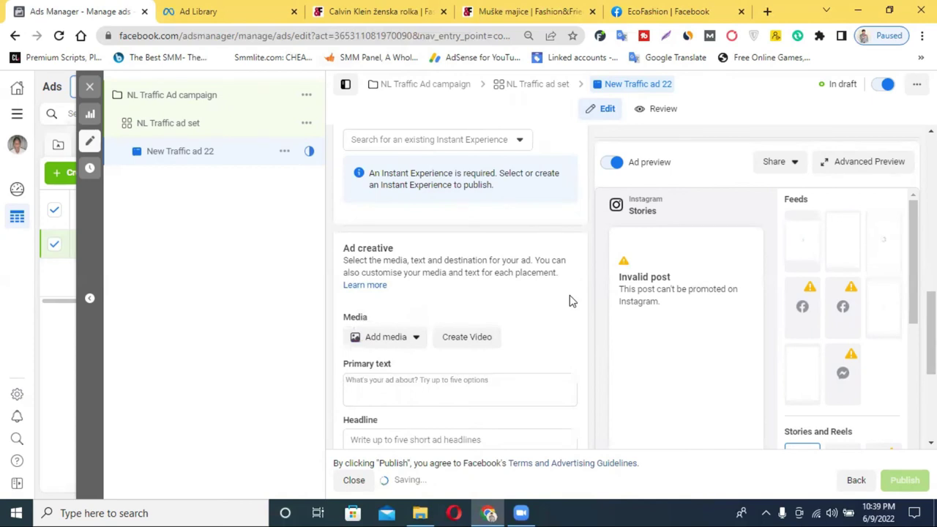
# Step: Add the account image "পৃথিবীতে সবচাইতে শান্তির ধর্ম হলো ইসলাম (2).png" as the ad's media, accepting the suggested crops and allowing enhancements
pyautogui.click(387, 347)
pyautogui.click(381, 366)
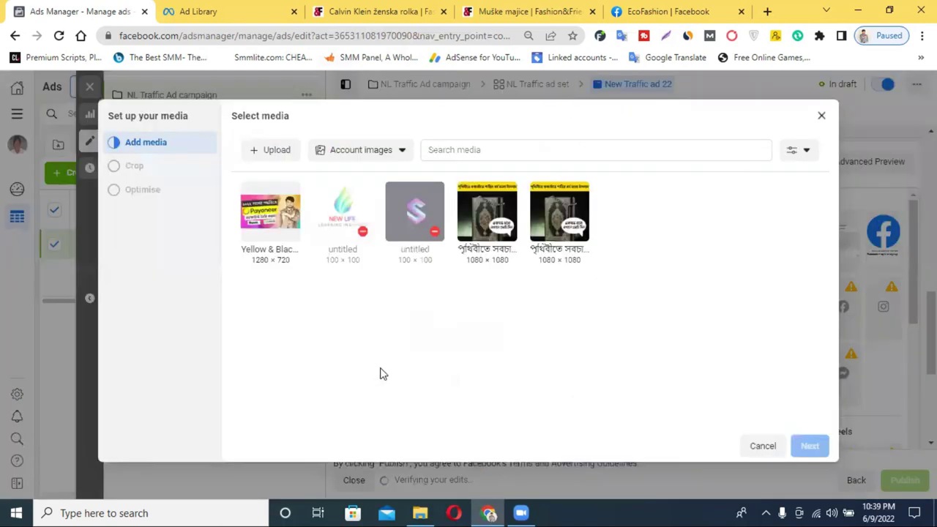
pyautogui.click(488, 230)
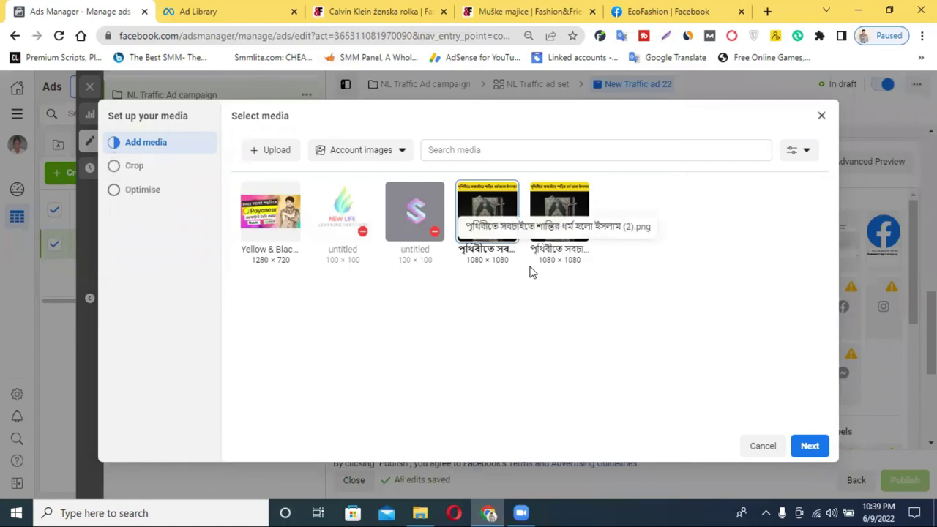
pyautogui.click(797, 448)
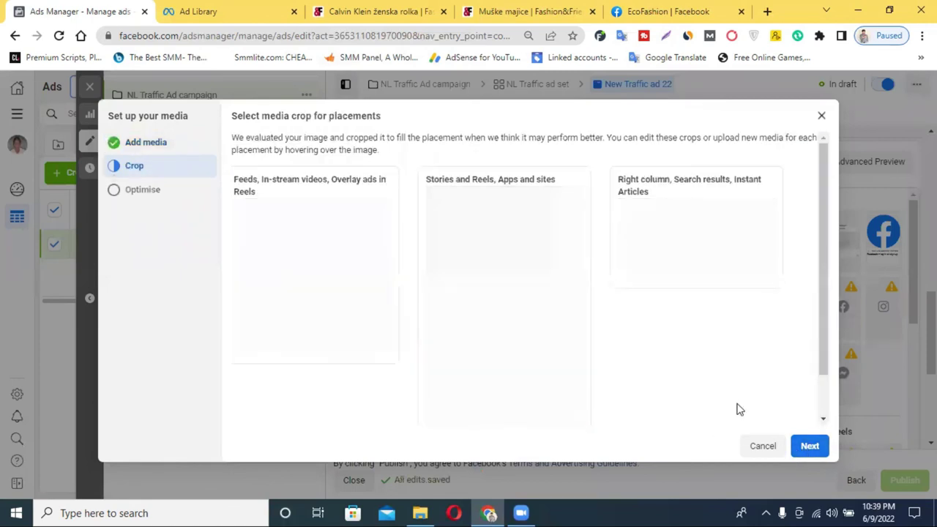
pyautogui.click(814, 446)
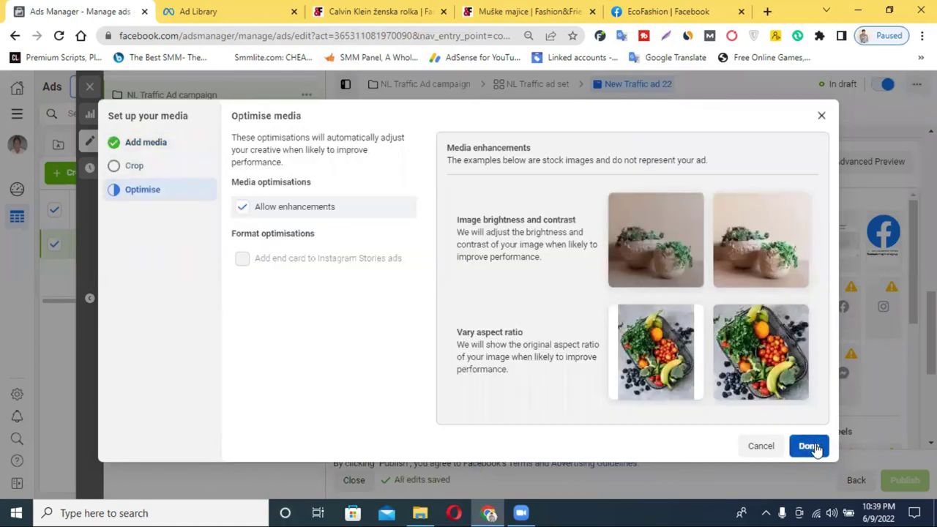
pyautogui.click(809, 445)
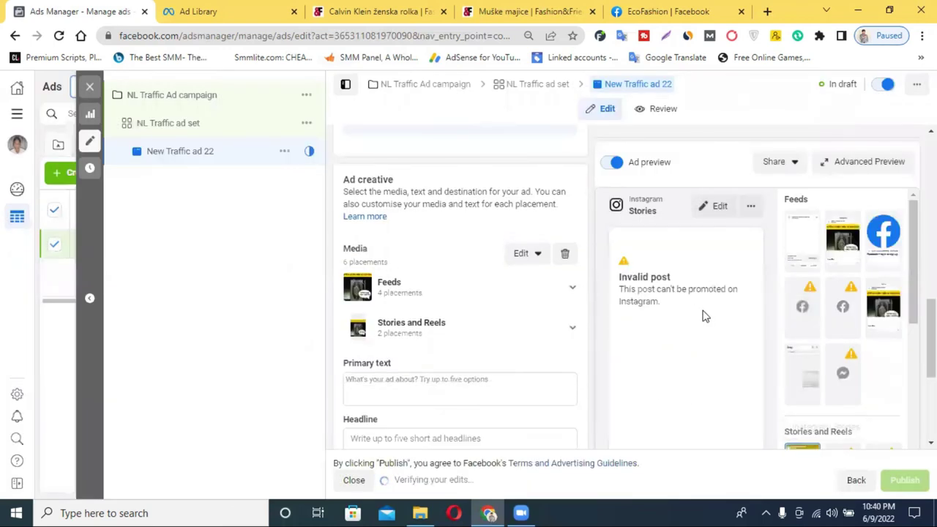
# Step: Check the media and placement previews, and remove the Instant Experience from the ad
pyautogui.scroll(-2, 688, 313)
pyautogui.scroll(2, 659, 306)
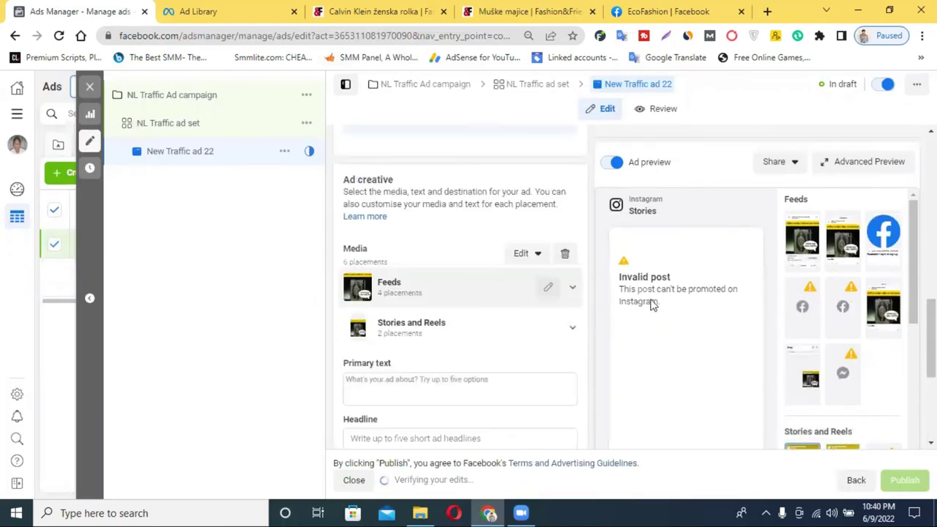
pyautogui.scroll(-2, 728, 313)
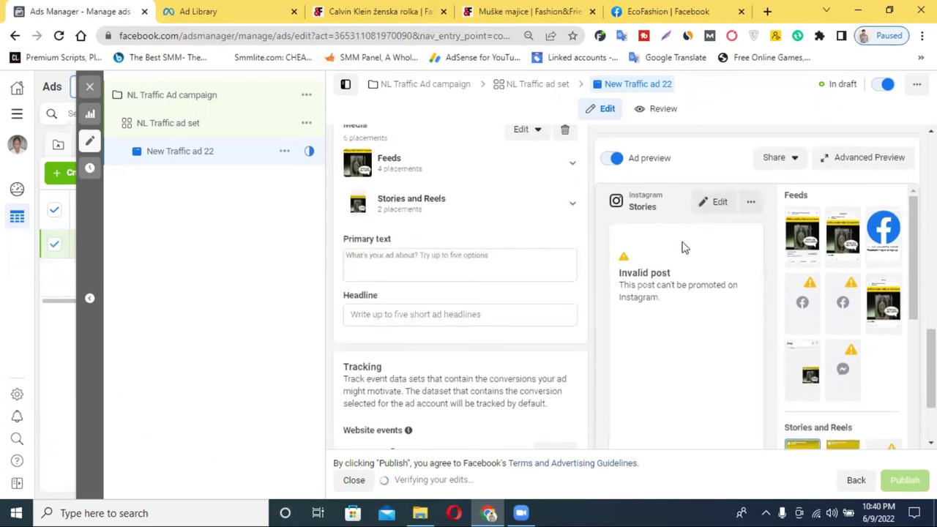
pyautogui.scroll(2, 493, 313)
pyautogui.scroll(-2, 493, 315)
pyautogui.scroll(5, 493, 313)
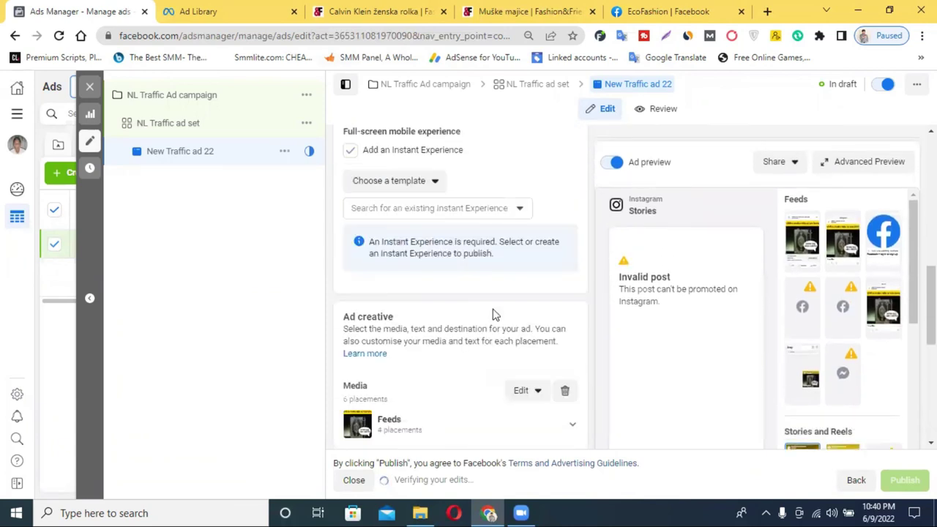
pyautogui.click(348, 288)
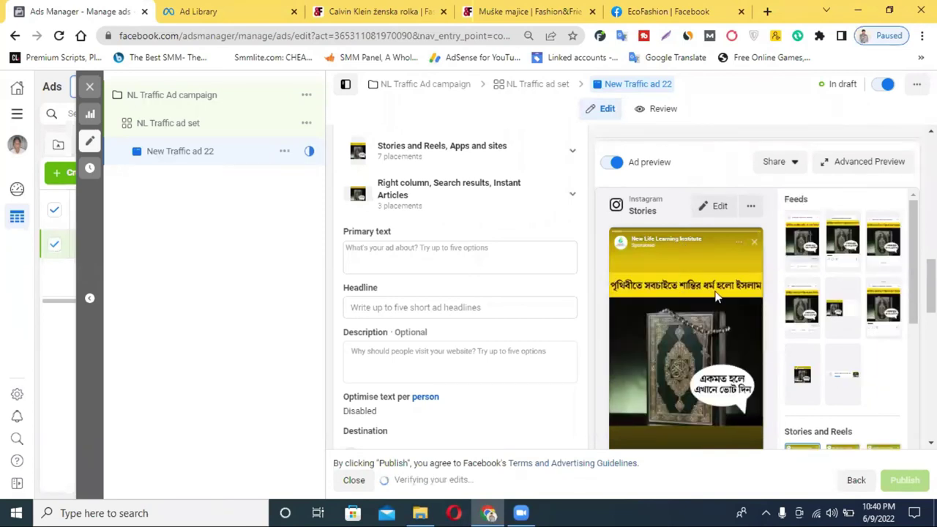
# Step: Switch to the Calvin Klein product page and save the sweater image to Downloads as the JPEG CKJ20J216784-C1U-1
pyautogui.scroll(2, 479, 296)
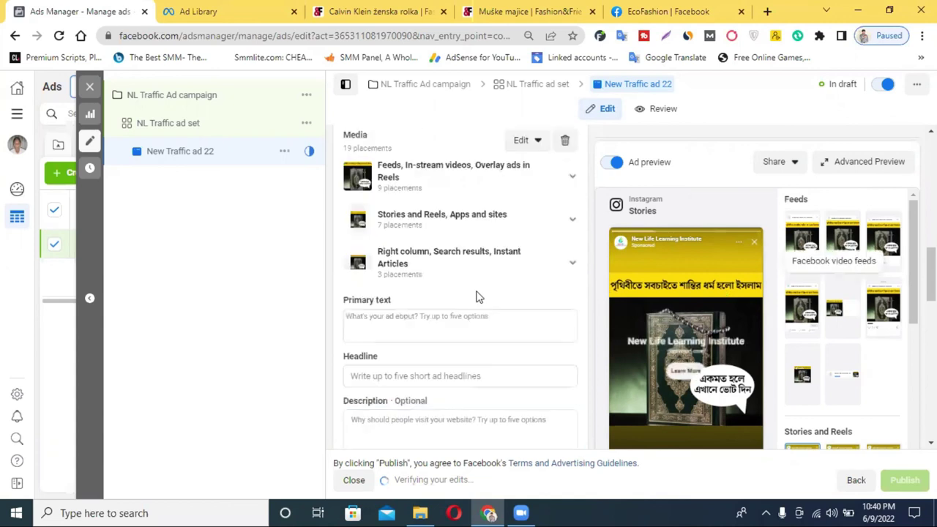
pyautogui.click(403, 326)
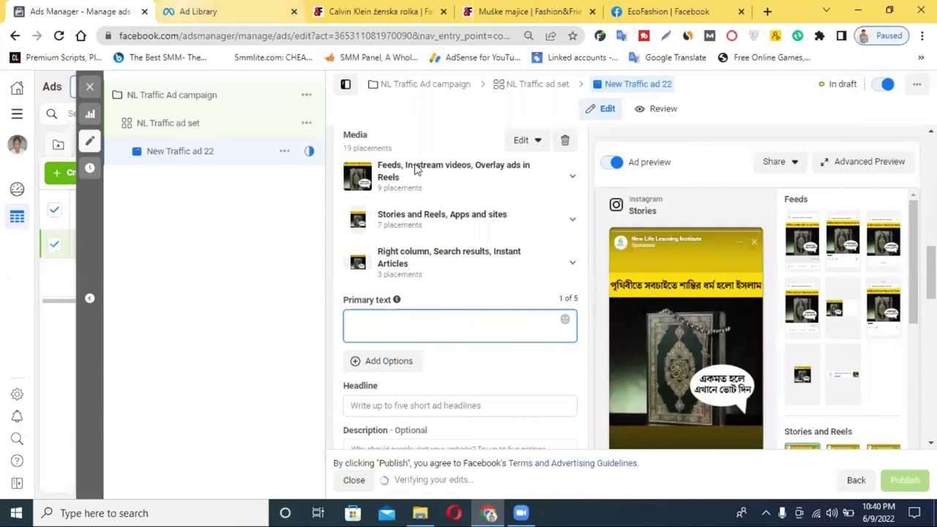
pyautogui.click(381, 11)
pyautogui.click(265, 221)
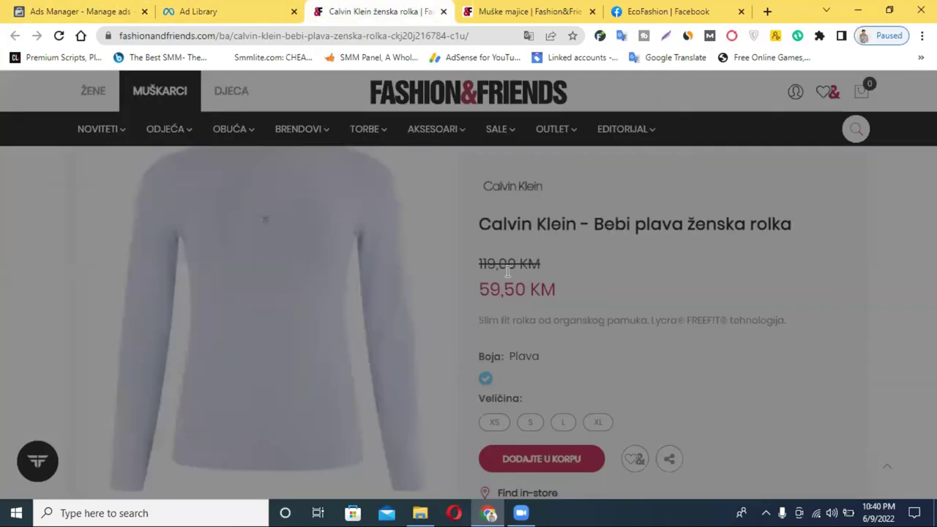
pyautogui.rightClick(291, 229)
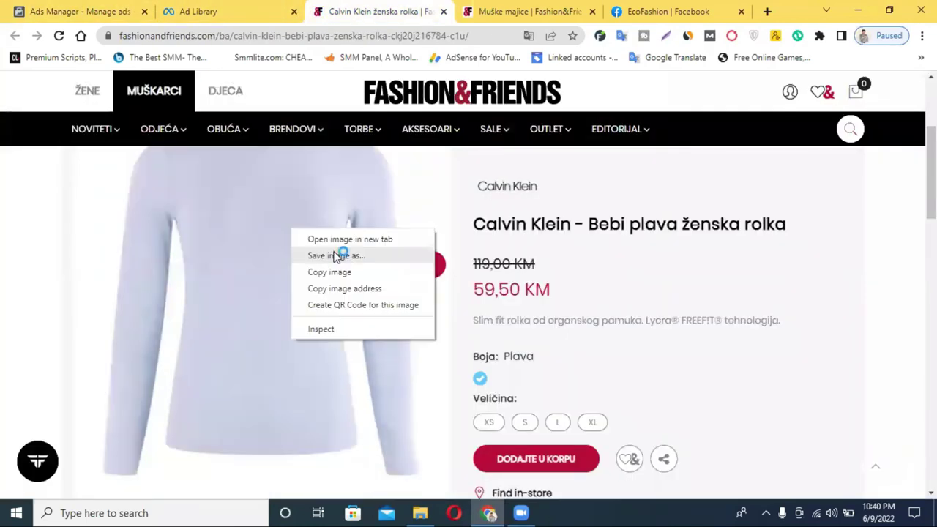
pyautogui.click(336, 256)
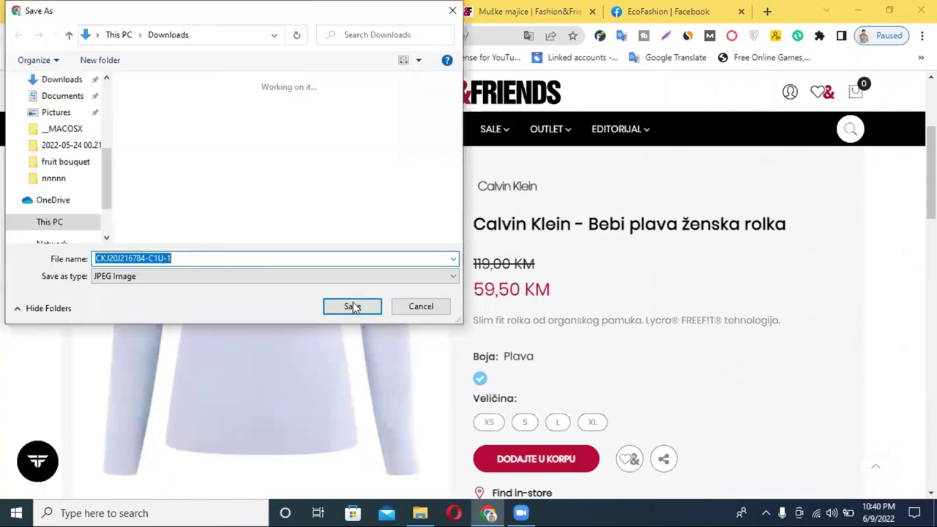
pyautogui.click(352, 307)
# Step: Return to Ads Manager and remove the current image from all of the ad's placements
pyautogui.click(227, 10)
pyautogui.click(80, 11)
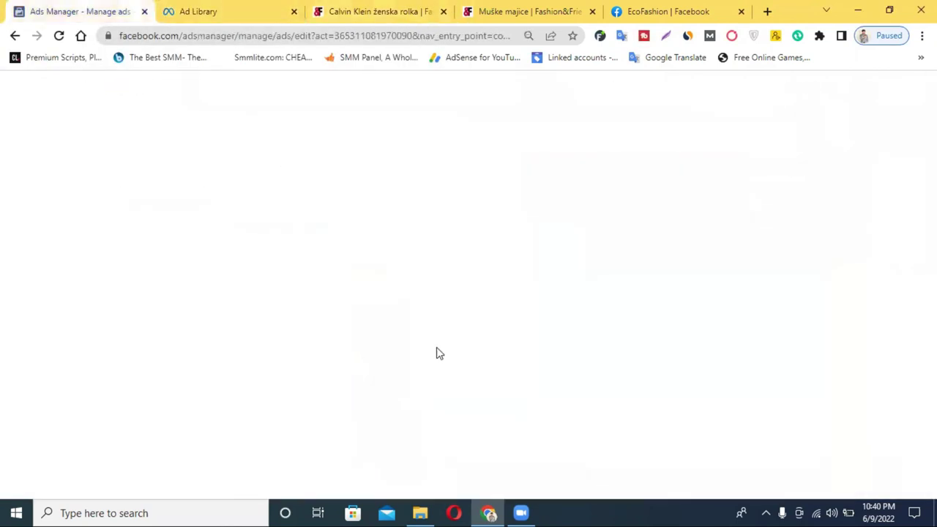
pyautogui.scroll(2, 541, 249)
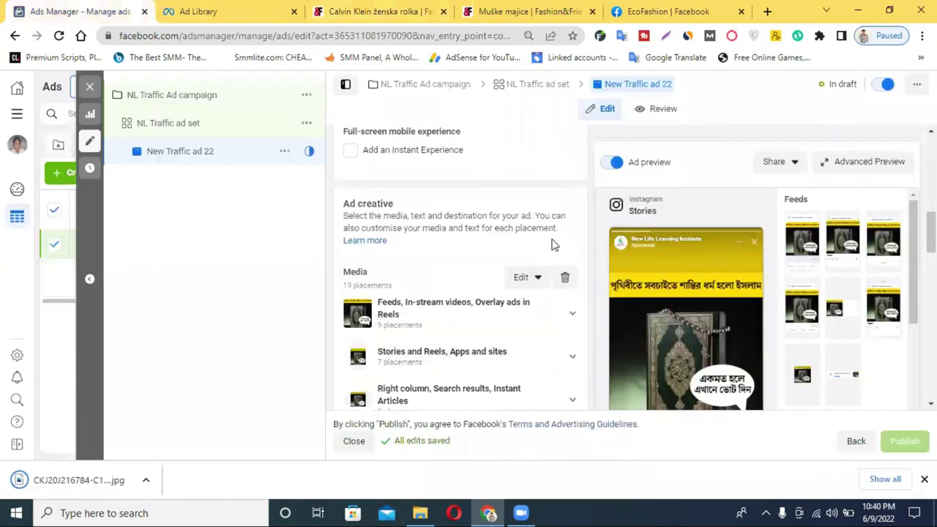
pyautogui.click(564, 280)
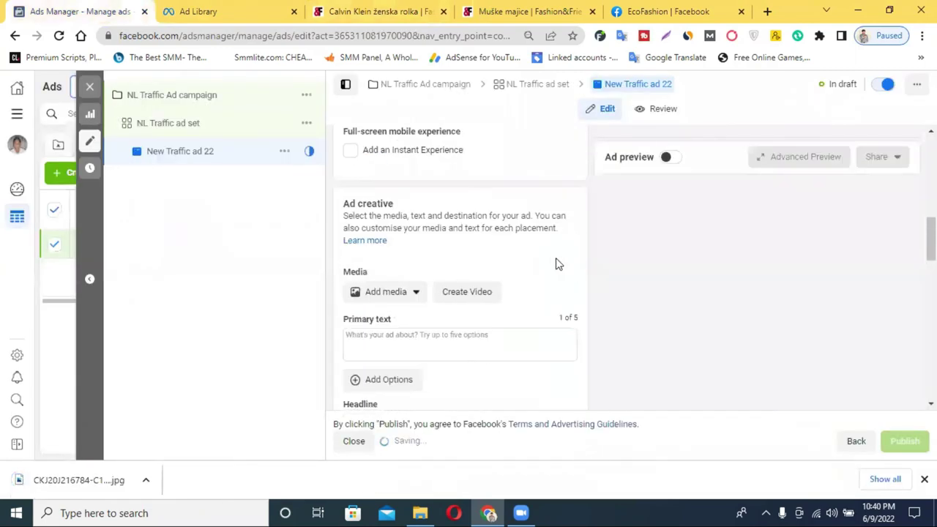
# Step: Upload CKJ20J216784-C1U-1 from the Downloads folder as the ad's media, accepting the suggested crops and allowing enhancements
pyautogui.click(388, 293)
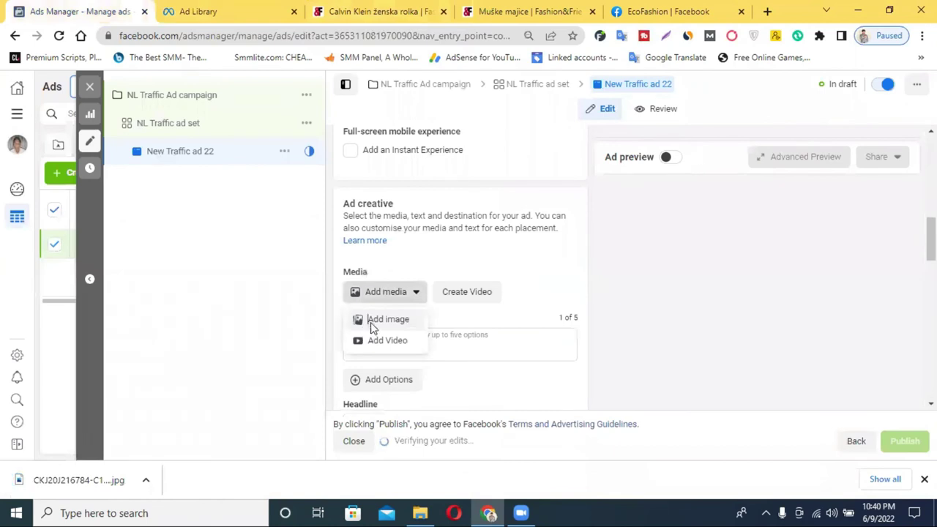
pyautogui.click(375, 321)
pyautogui.click(265, 146)
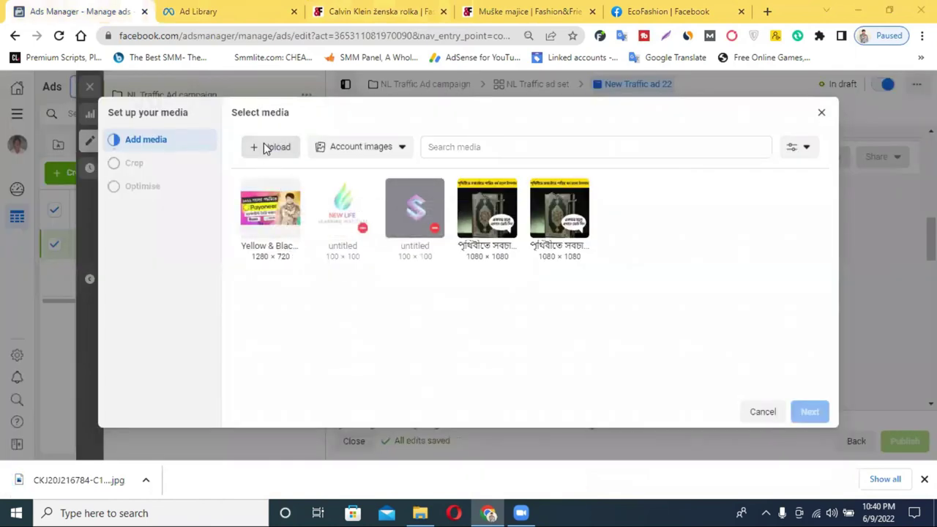
pyautogui.click(158, 126)
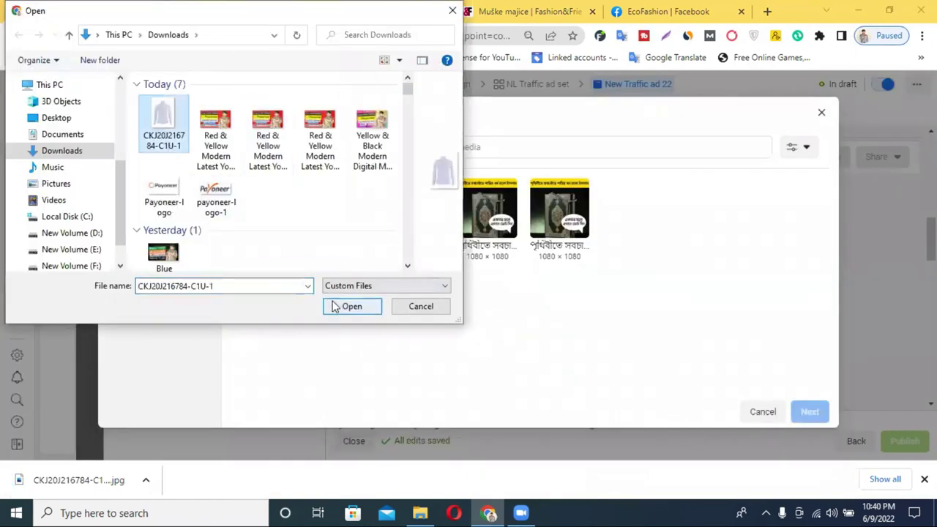
pyautogui.click(351, 306)
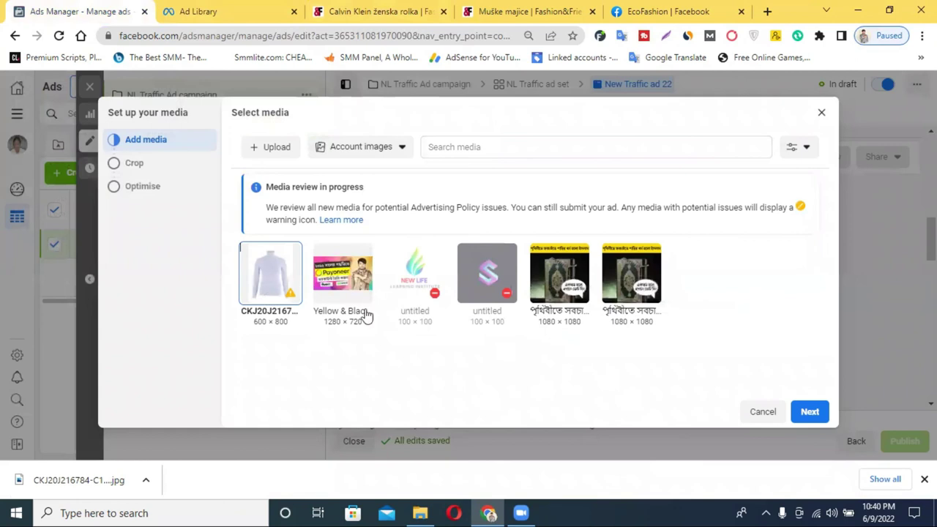
pyautogui.click(810, 411)
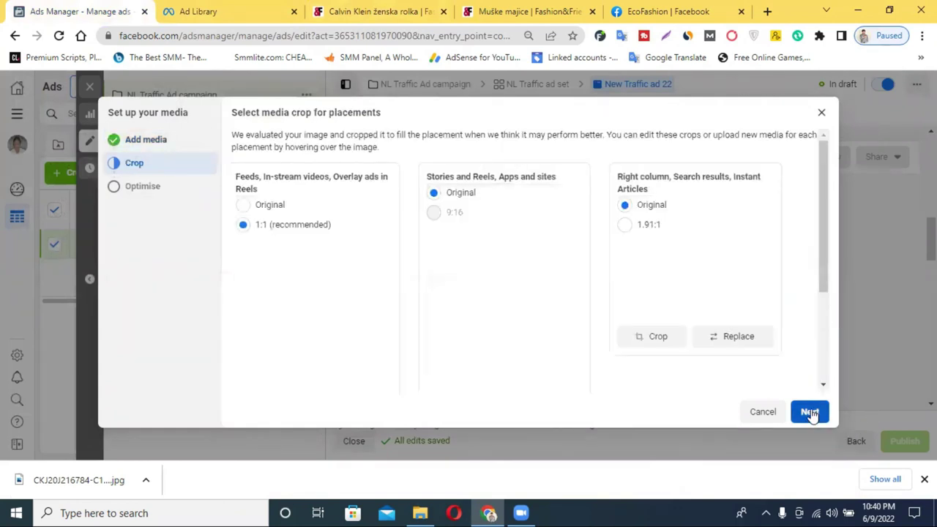
pyautogui.click(809, 411)
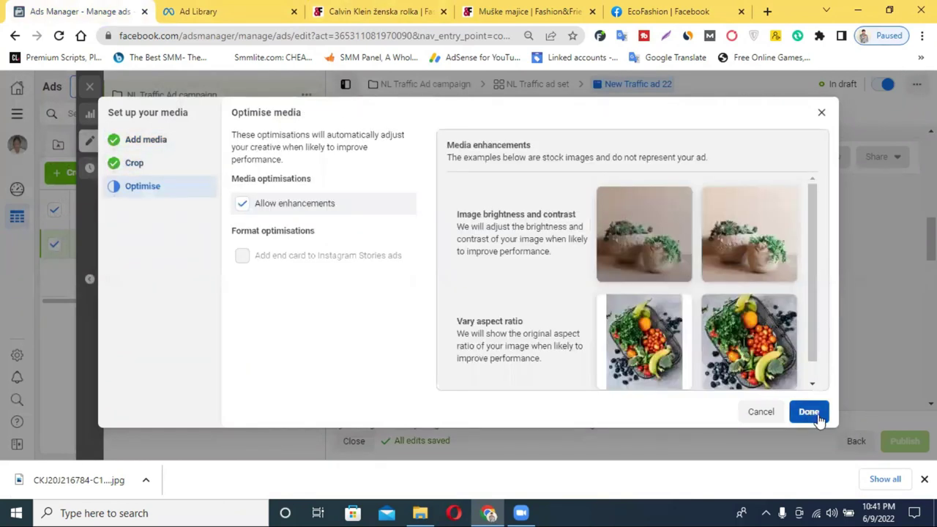
pyautogui.click(809, 411)
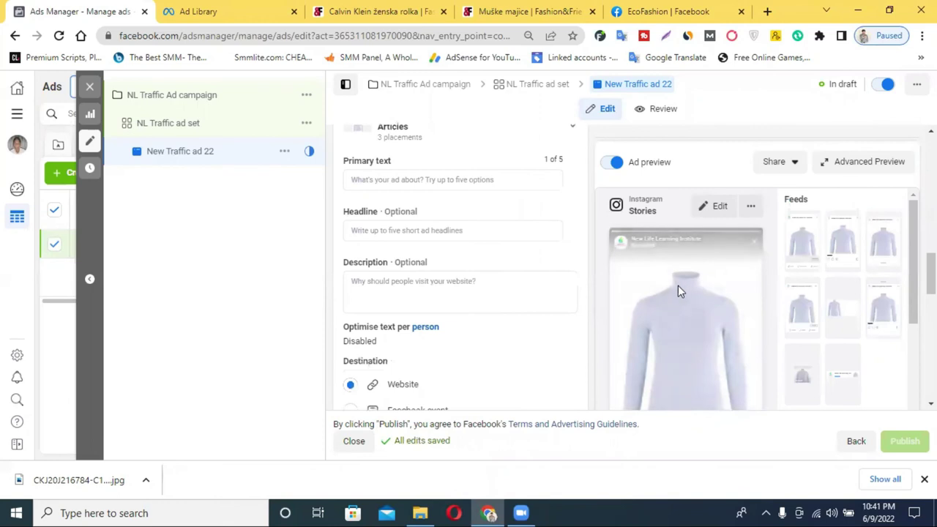
# Step: Copy the product title "Calvin Klein - Bebi plava ženska rolka" from the shop page into the ad's primary text
pyautogui.click(380, 11)
pyautogui.click(523, 11)
pyautogui.click(424, 6)
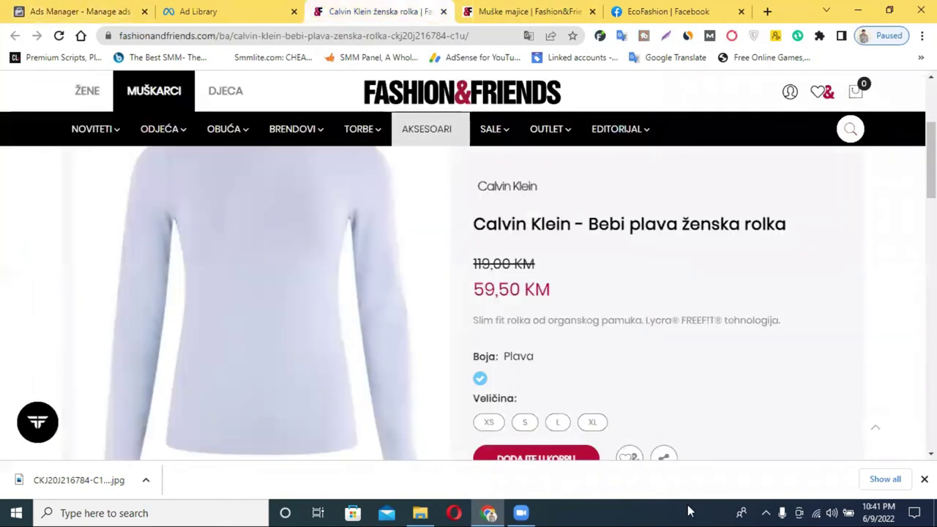
pyautogui.tripleClick(556, 222)
pyautogui.hotkey('ctrl', 'c')
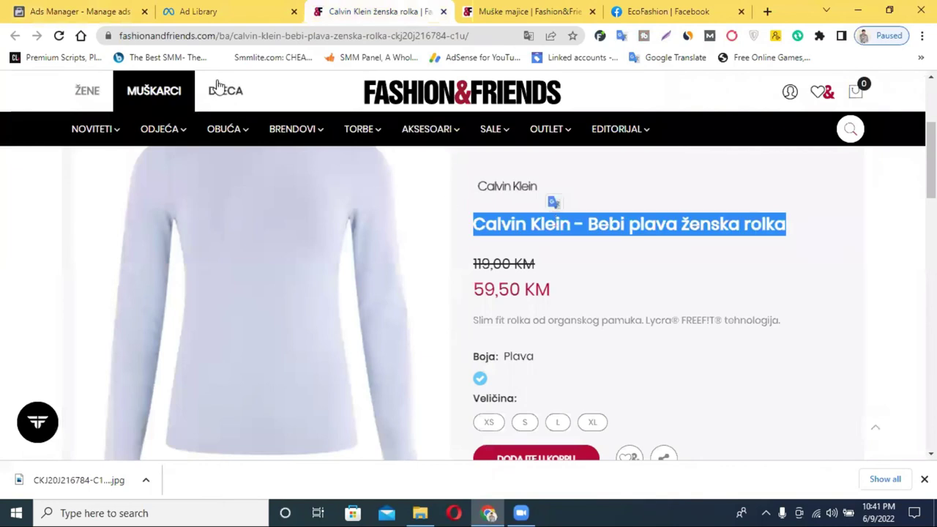
pyautogui.hotkey('ctrl', '1')
pyautogui.click(404, 313)
pyautogui.hotkey('ctrl', 'v')
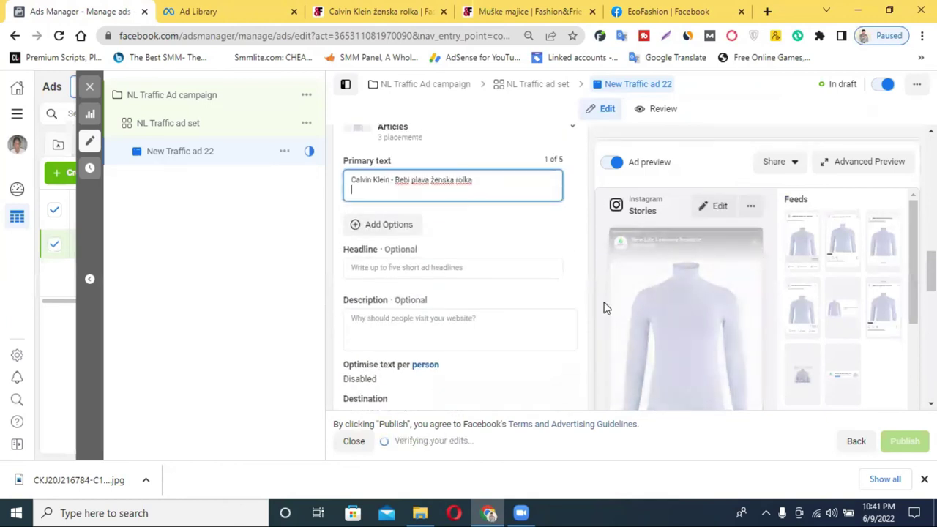
# Step: Copy the paragraph under Detalji on the Calvin Klein product page into the ad's description
pyautogui.click(247, 11)
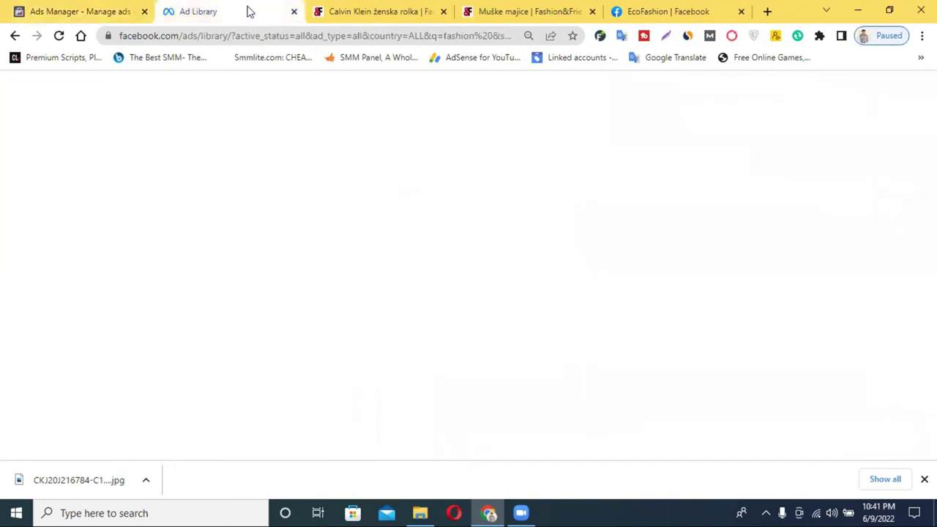
pyautogui.click(351, 7)
pyautogui.scroll(-4, 616, 347)
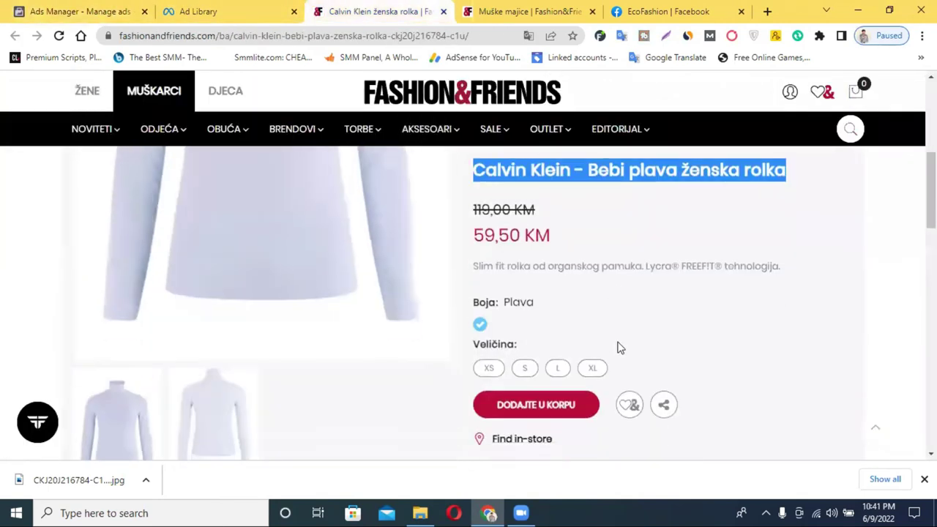
pyautogui.tripleClick(146, 300)
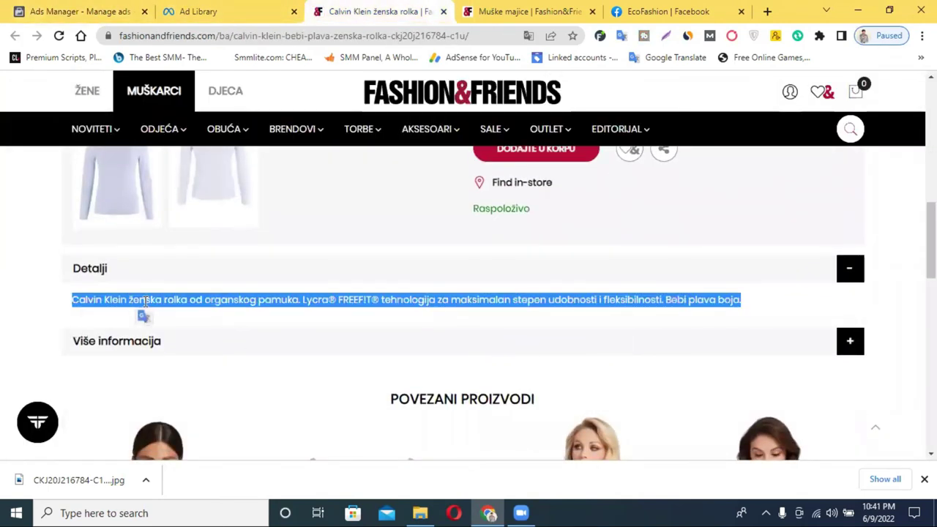
pyautogui.click(58, 8)
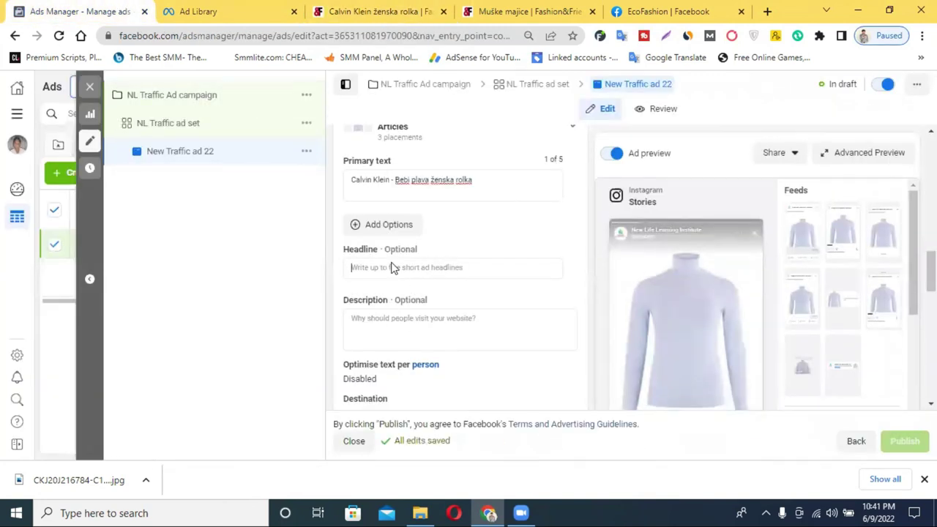
pyautogui.click(379, 323)
pyautogui.write('Calvin Klein ženska rolka od organskog pamuka. Lycra® FREEFIT® tehnologija za maksimalan stepen udobnosti i fleksibilnosti. Bebi plava boja.')
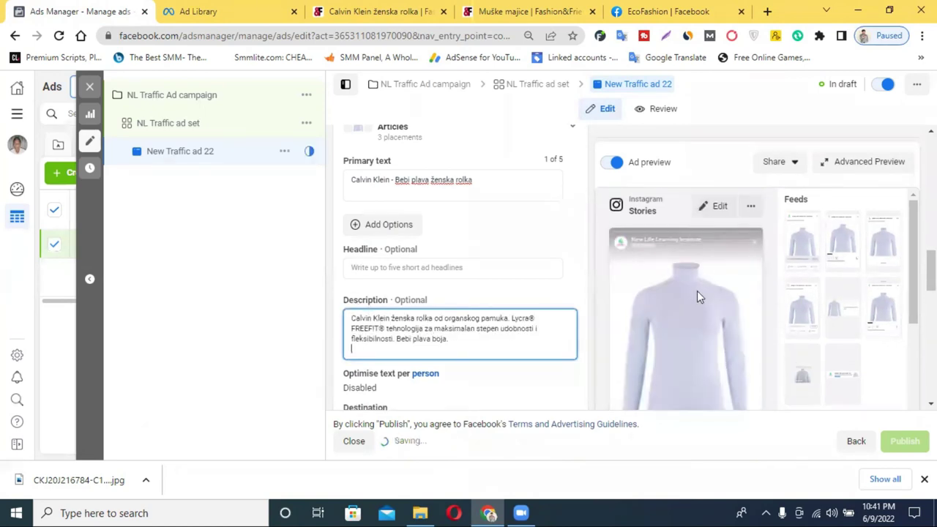
# Step: Copy the Calvin Klein product page's web address into the ad's website URL
pyautogui.scroll(-2, 693, 293)
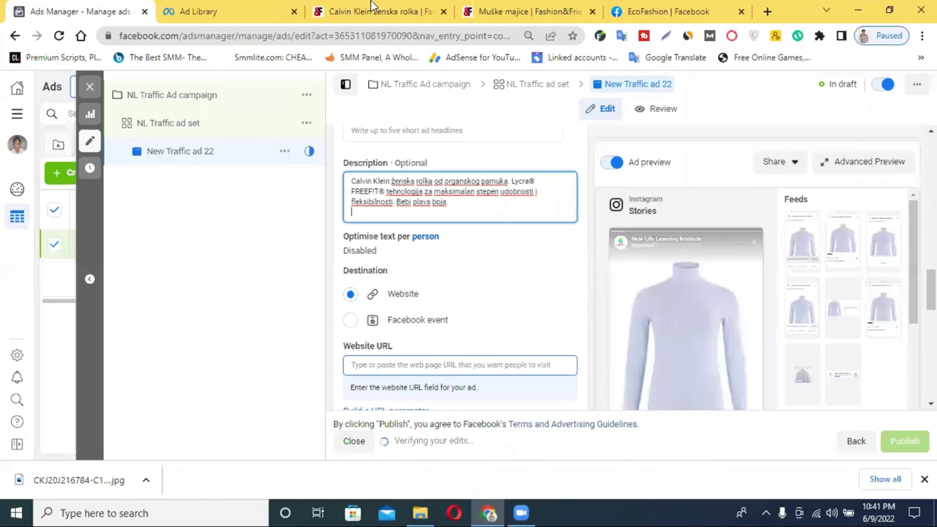
pyautogui.click(544, 9)
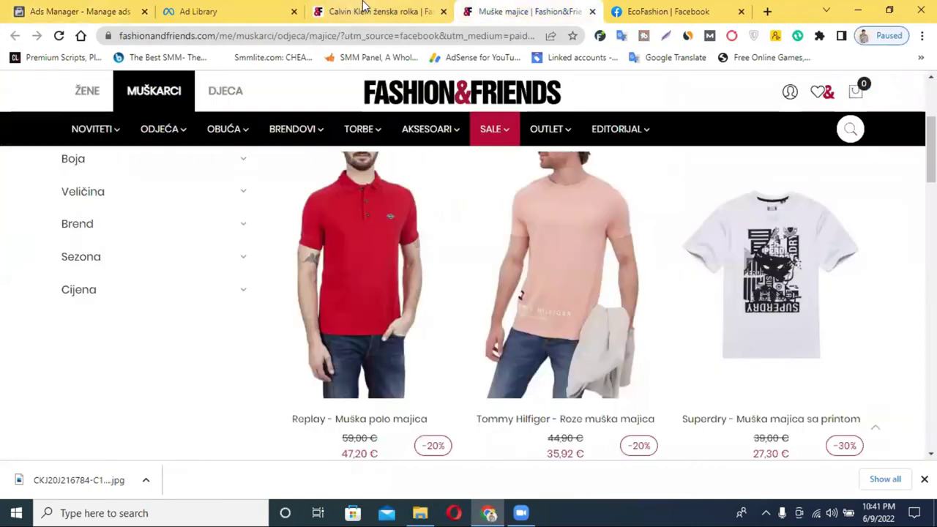
pyautogui.click(364, 7)
pyautogui.click(260, 36)
pyautogui.rightClick(260, 36)
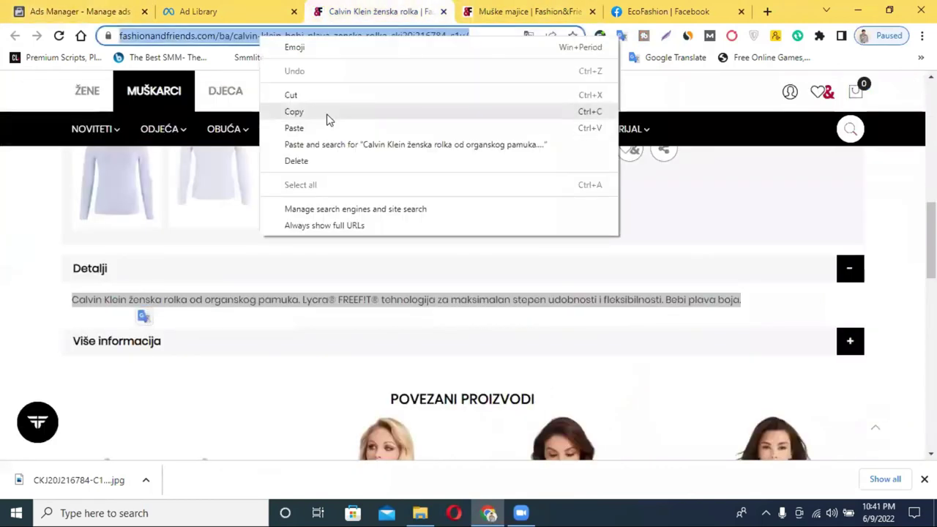
pyautogui.click(294, 111)
pyautogui.click(78, 10)
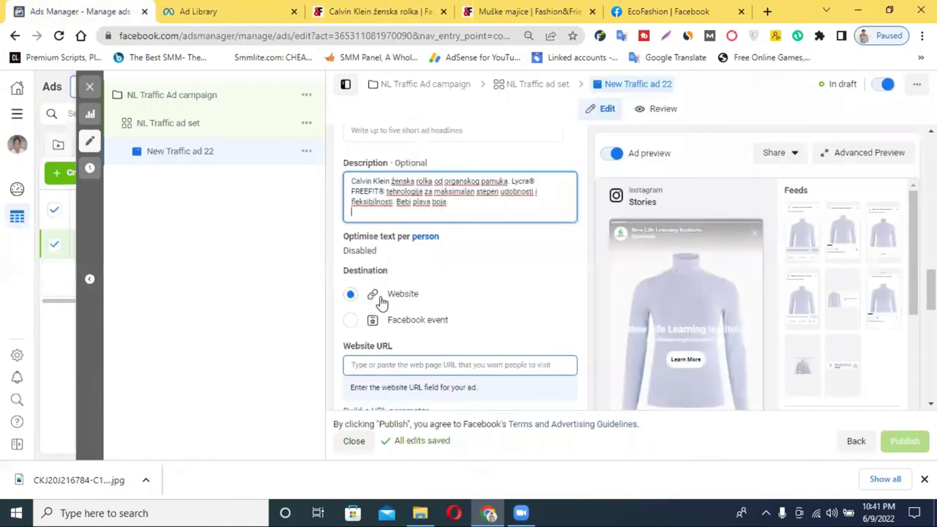
pyautogui.click(390, 364)
pyautogui.hotkey('ctrl', 'v')
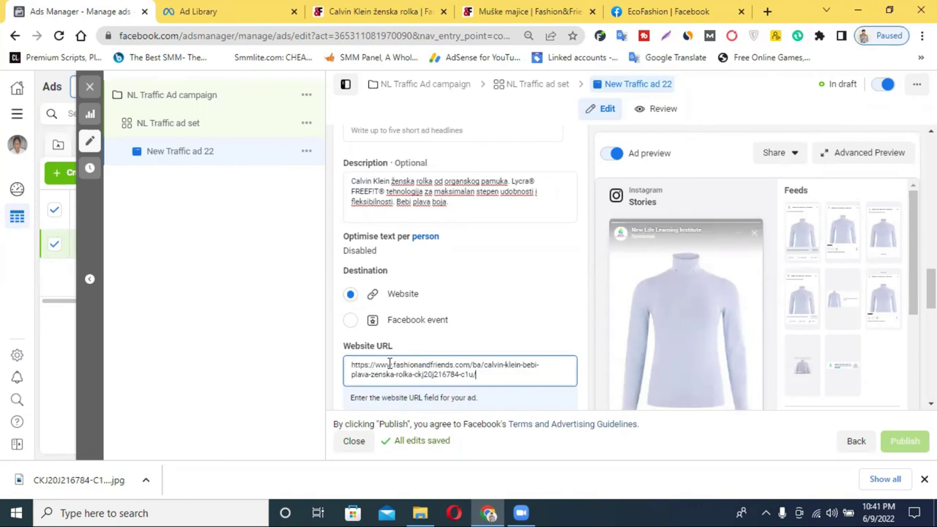
# Step: Set the ad's call to action to Shop Now and check it in the Instagram Stories preview
pyautogui.scroll(-2, 476, 351)
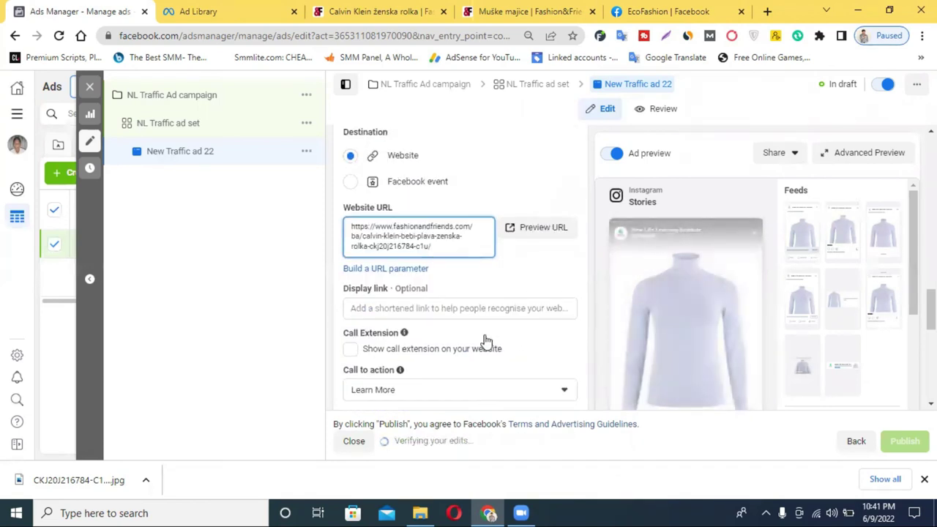
pyautogui.scroll(-1, 484, 340)
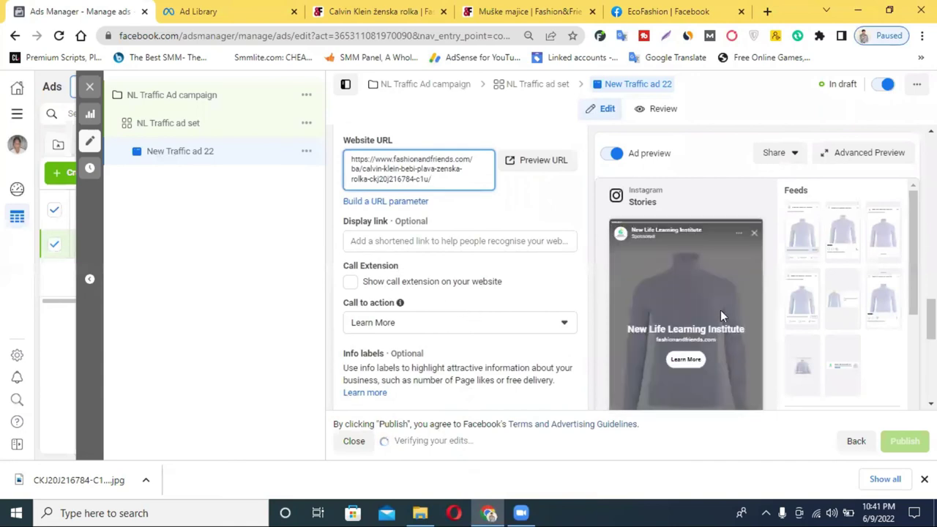
pyautogui.scroll(-1, 470, 314)
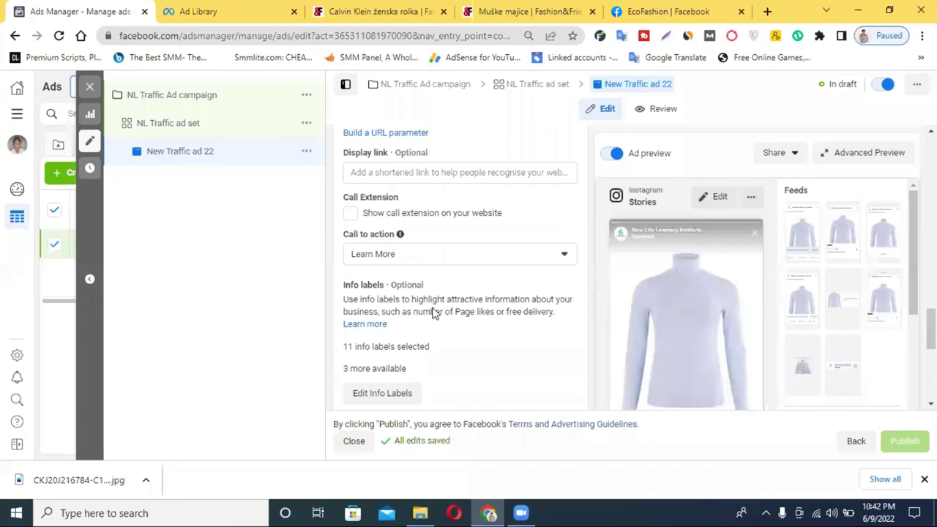
pyautogui.click(402, 254)
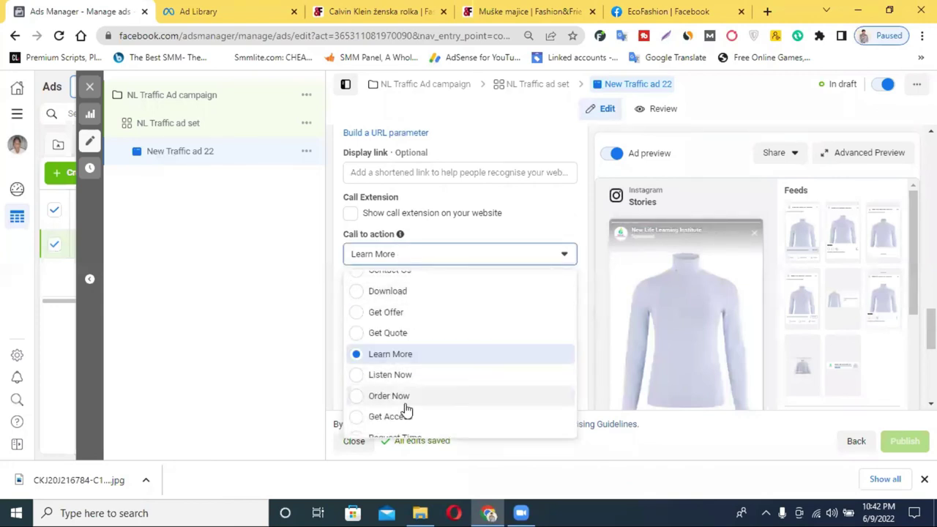
pyautogui.scroll(-1, 419, 393)
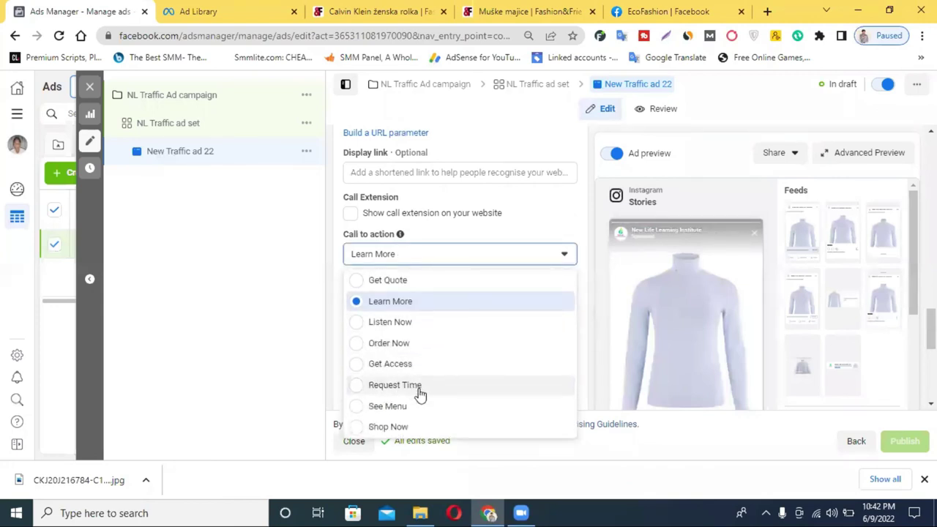
pyautogui.click(374, 426)
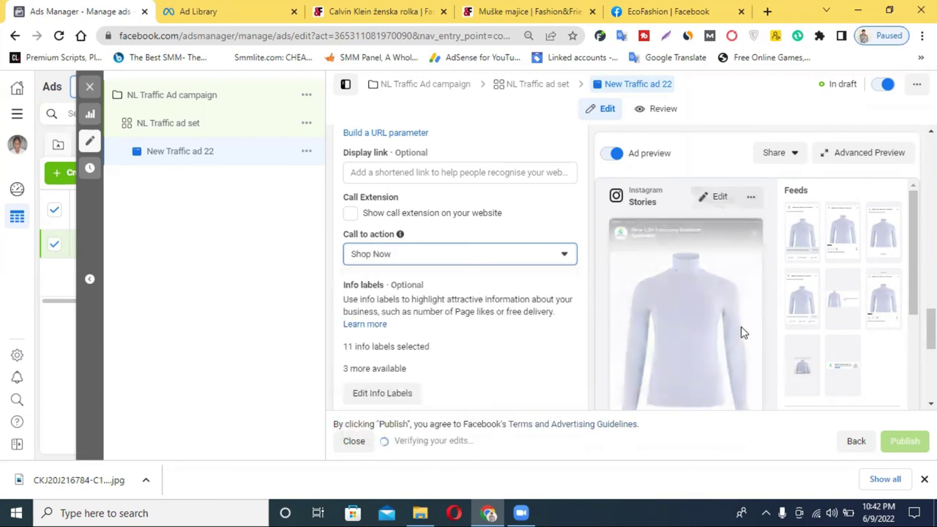
pyautogui.scroll(-5, 742, 331)
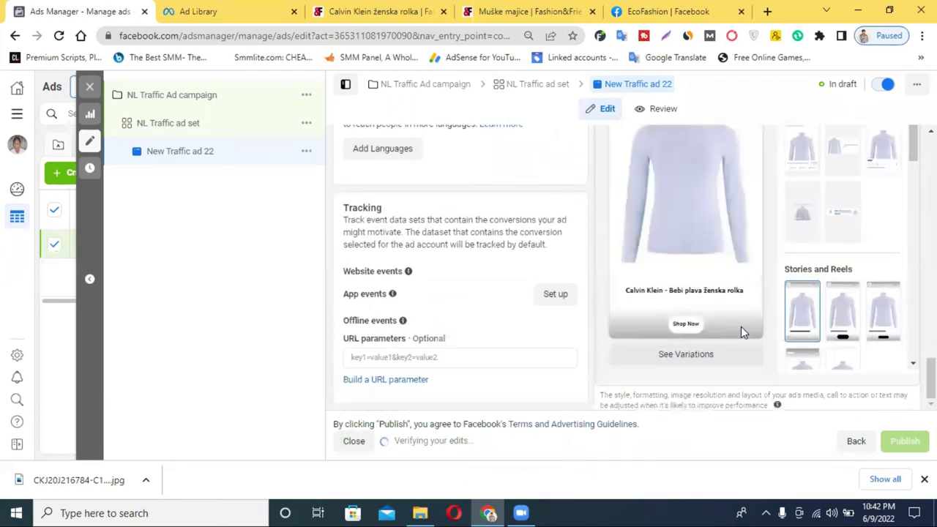
# Step: Open the Instagram Stories placement for editing, look over its media, text and creative tool options, and close it without changes
pyautogui.scroll(5, 729, 321)
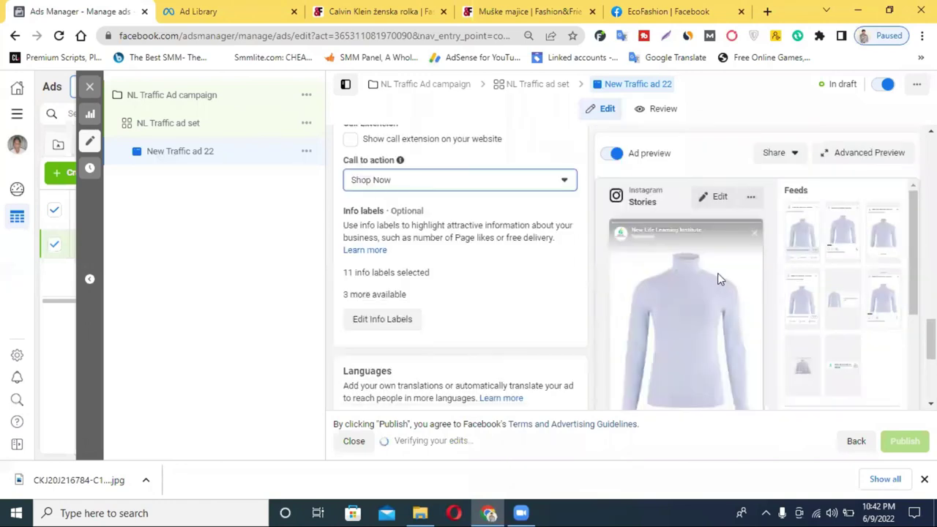
pyautogui.click(749, 197)
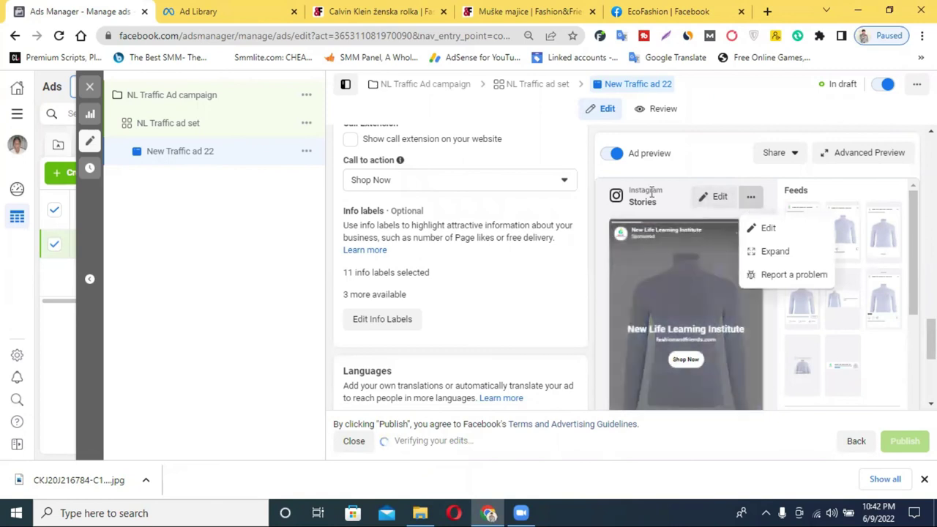
pyautogui.click(704, 194)
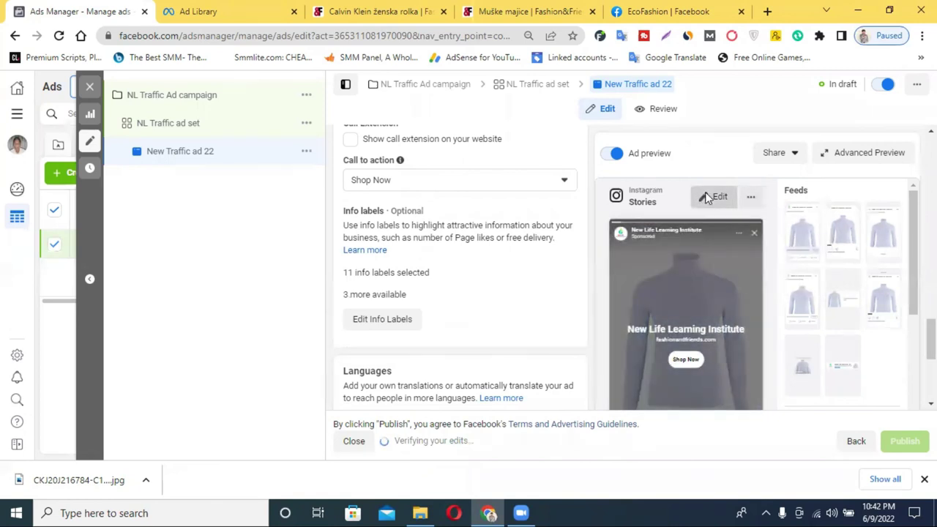
pyautogui.scroll(-2, 194, 253)
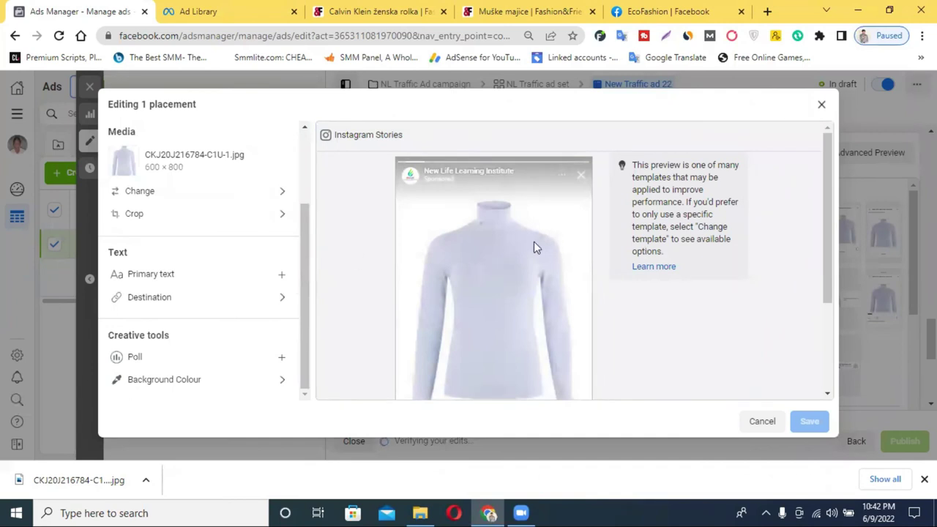
pyautogui.click(821, 105)
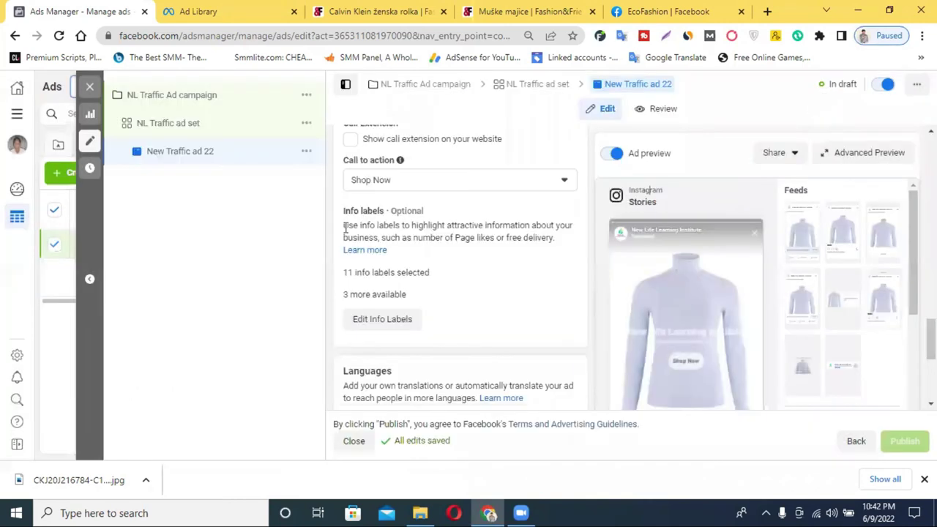
# Step: Change the Facebook Page in the ad's identity settings to স্মার্ট জোন
pyautogui.scroll(2, 366, 241)
pyautogui.moveTo(375, 263)
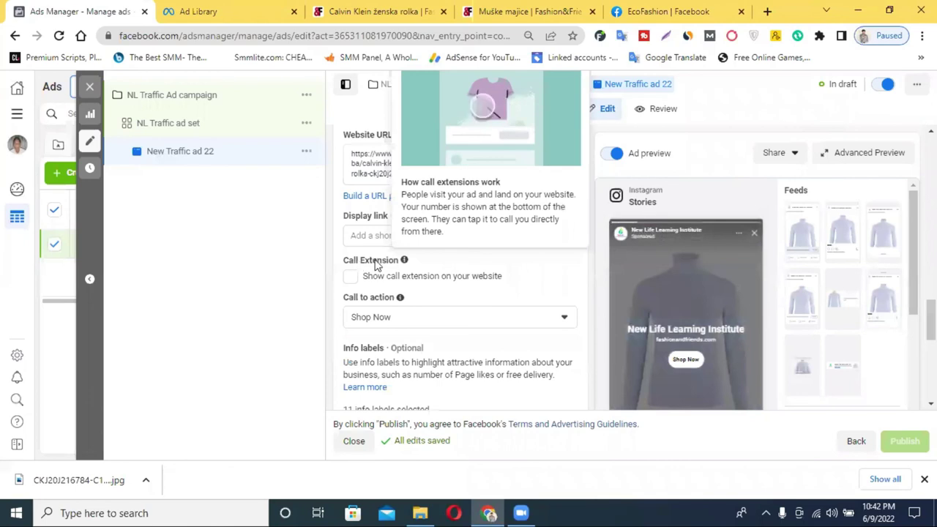
pyautogui.scroll(2, 518, 308)
pyautogui.scroll(8, 473, 309)
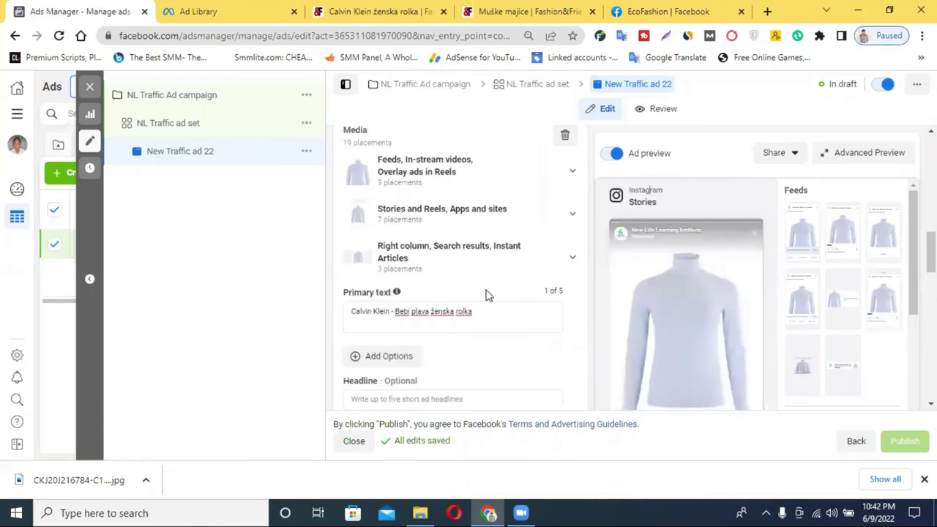
pyautogui.scroll(5, 487, 295)
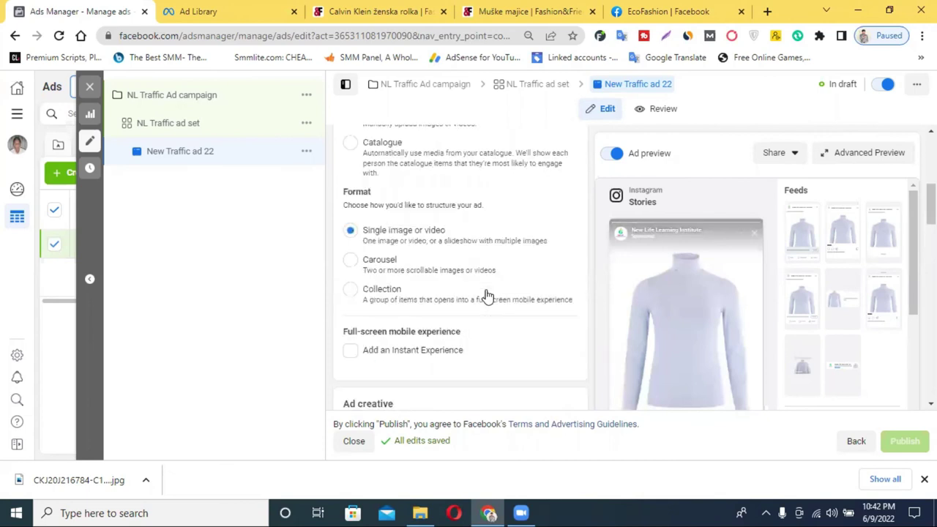
pyautogui.scroll(2, 366, 271)
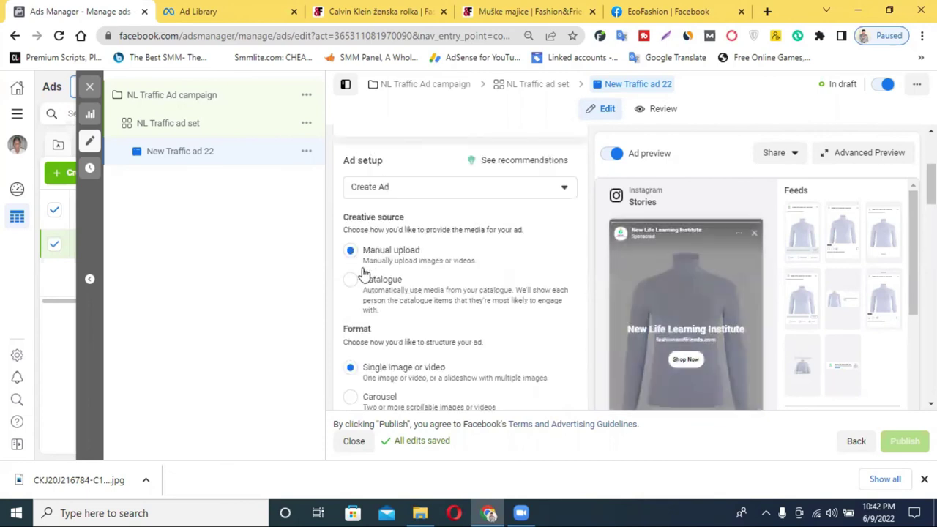
pyautogui.scroll(3, 437, 202)
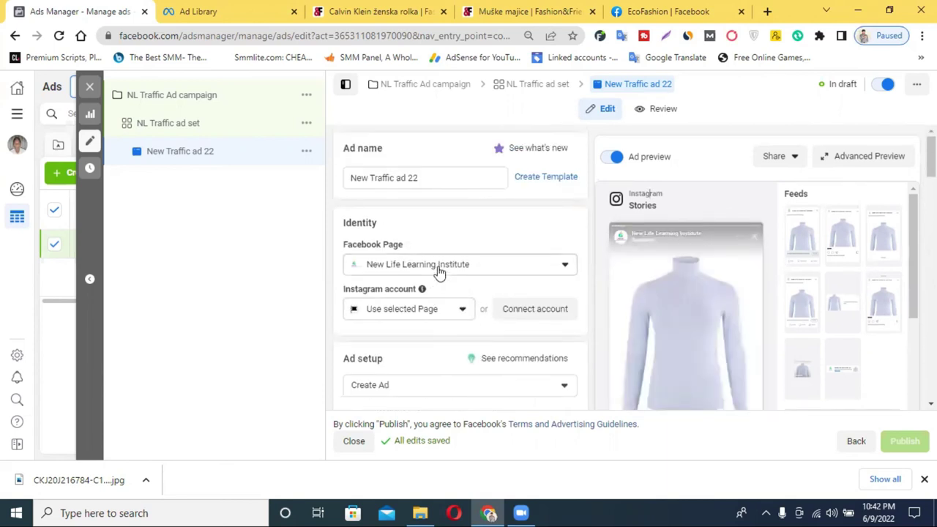
pyautogui.click(438, 270)
pyautogui.scroll(-3, 445, 388)
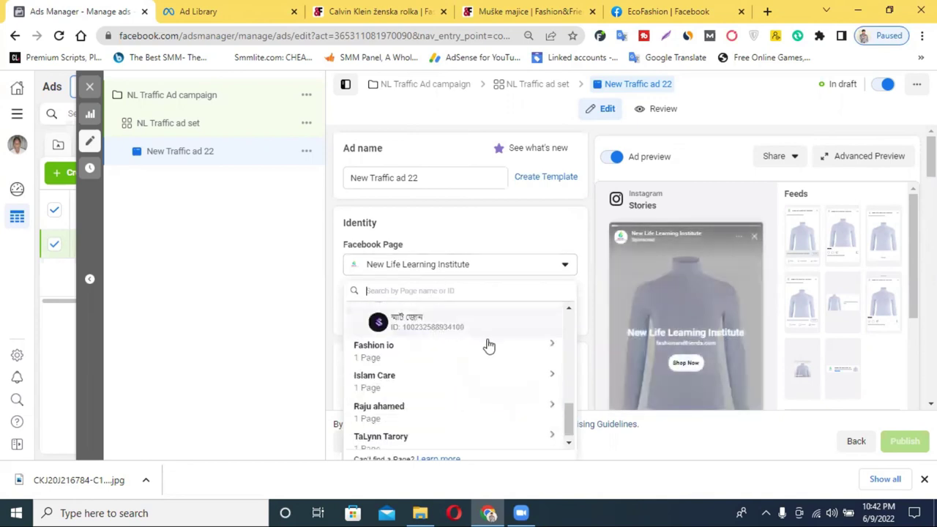
pyautogui.click(487, 341)
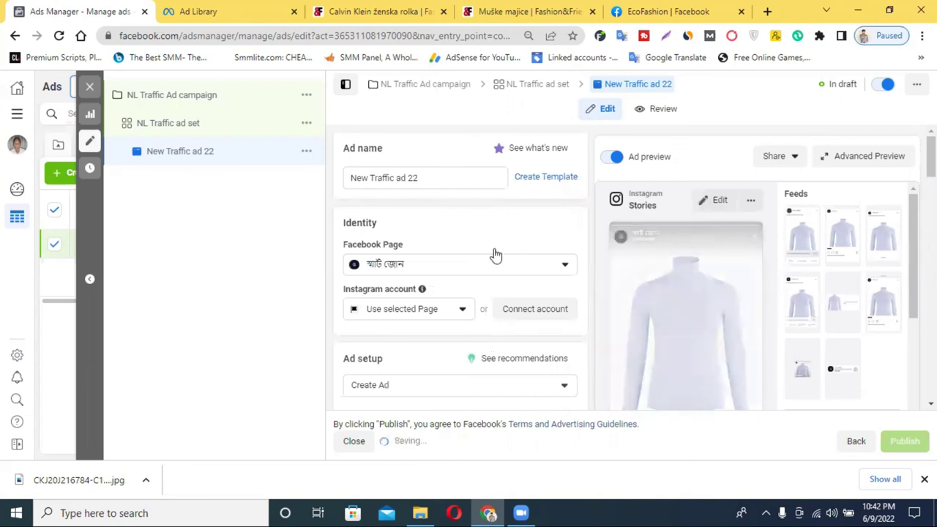
# Step: Switch the NL Traffic ad set to manual placements and review its platforms and placement list
pyautogui.scroll(-5, 462, 254)
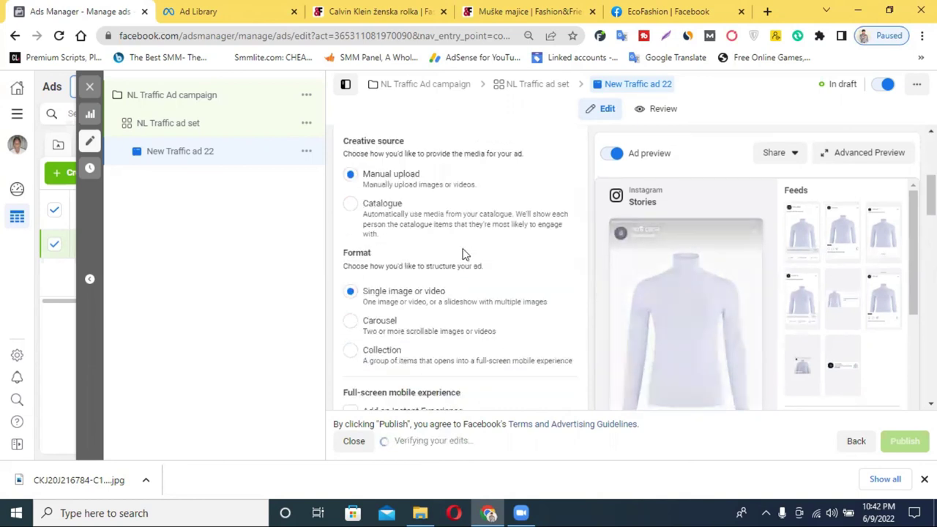
pyautogui.click(178, 131)
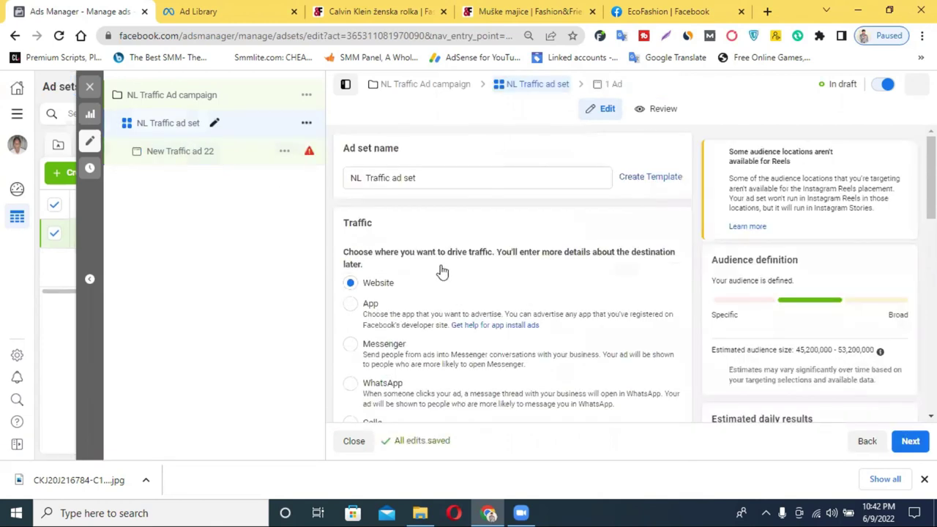
pyautogui.scroll(-4, 470, 272)
pyautogui.scroll(3, 470, 272)
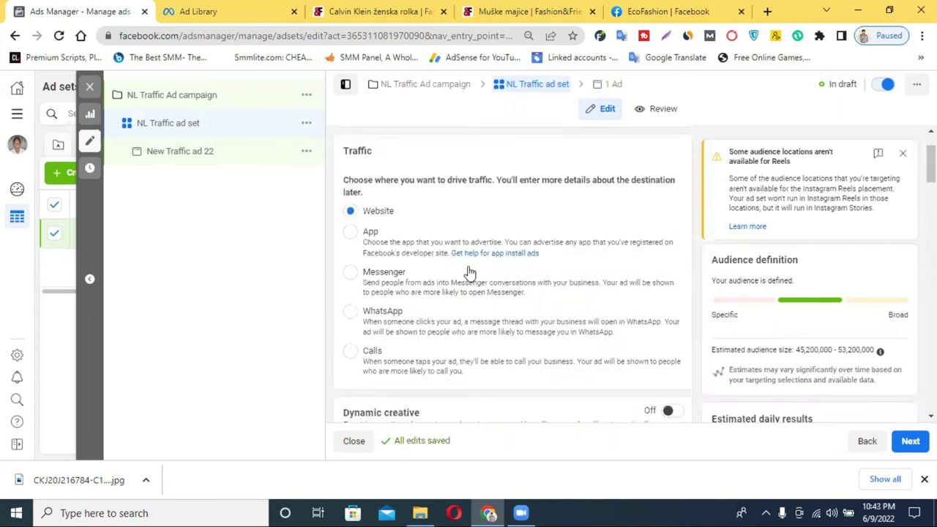
pyautogui.scroll(-10, 470, 272)
pyautogui.scroll(-5, 470, 272)
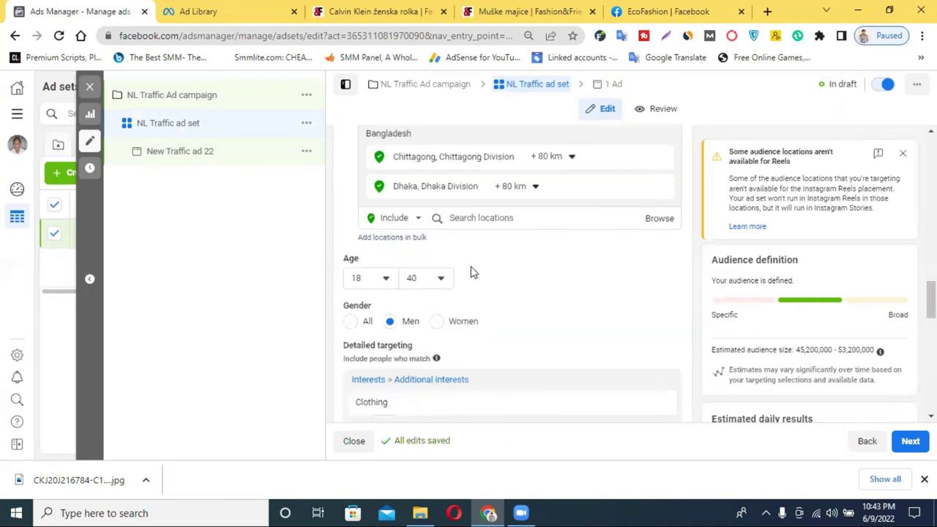
pyautogui.scroll(-5, 475, 265)
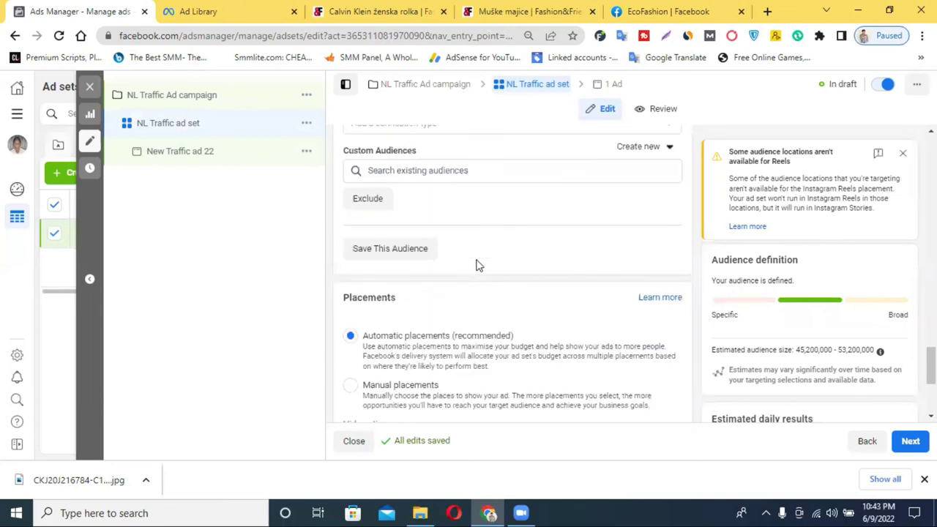
pyautogui.click(361, 379)
pyautogui.scroll(-3, 494, 370)
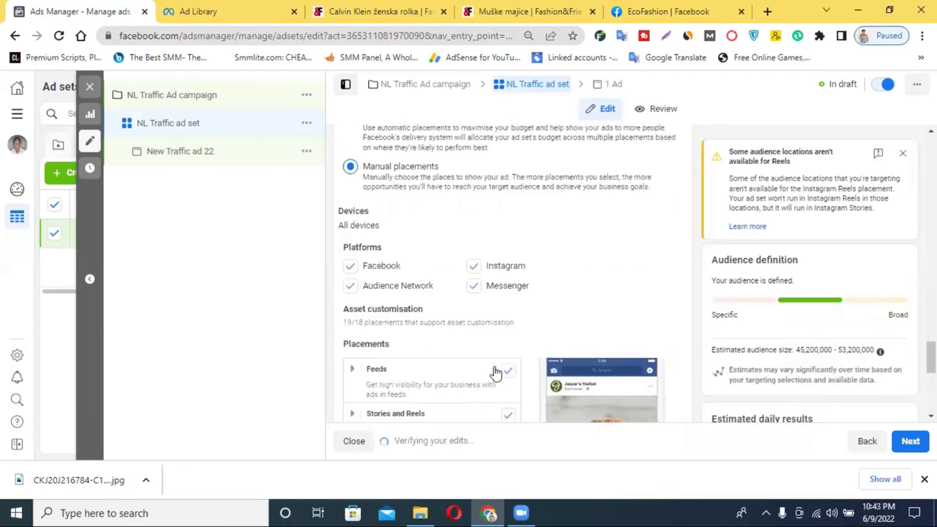
pyautogui.scroll(-2, 487, 293)
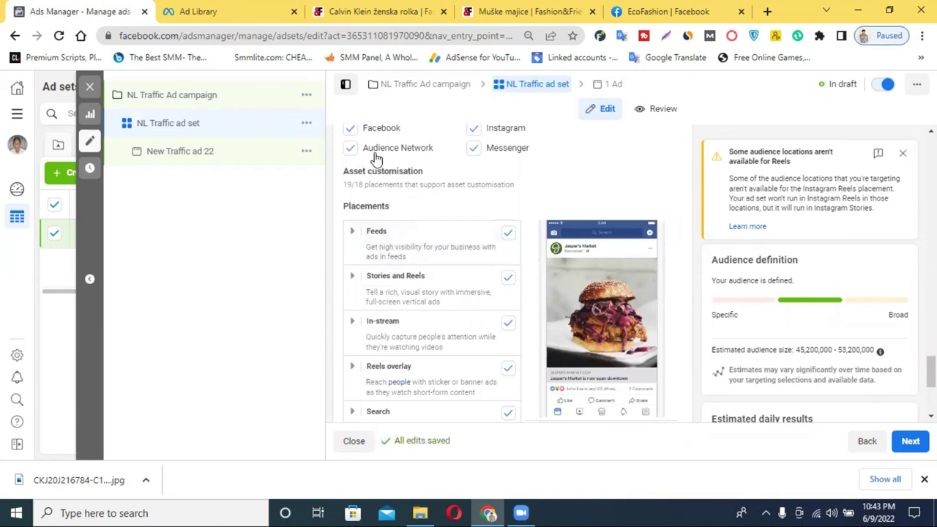
pyautogui.scroll(-5, 469, 211)
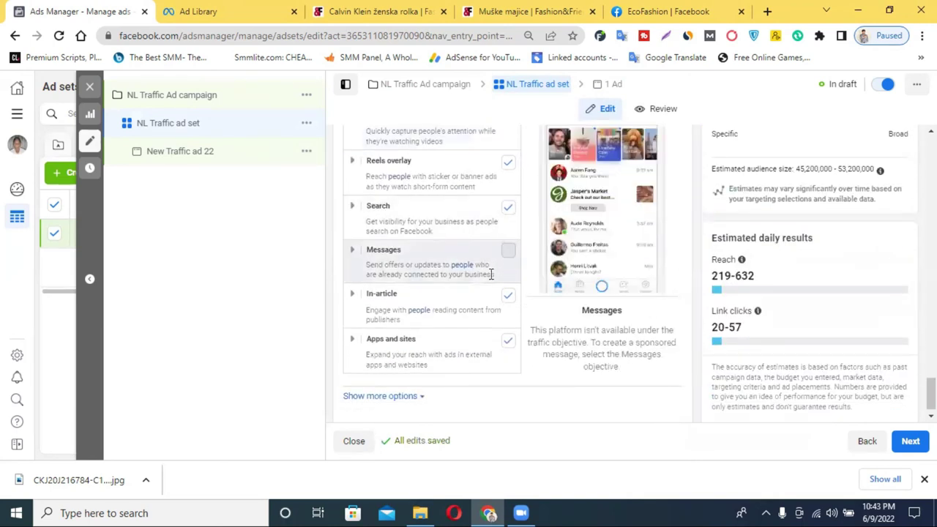
# Step: Return to New Traffic ad 22 and paste the copied Calvin Klein product page address as its display link
pyautogui.click(909, 441)
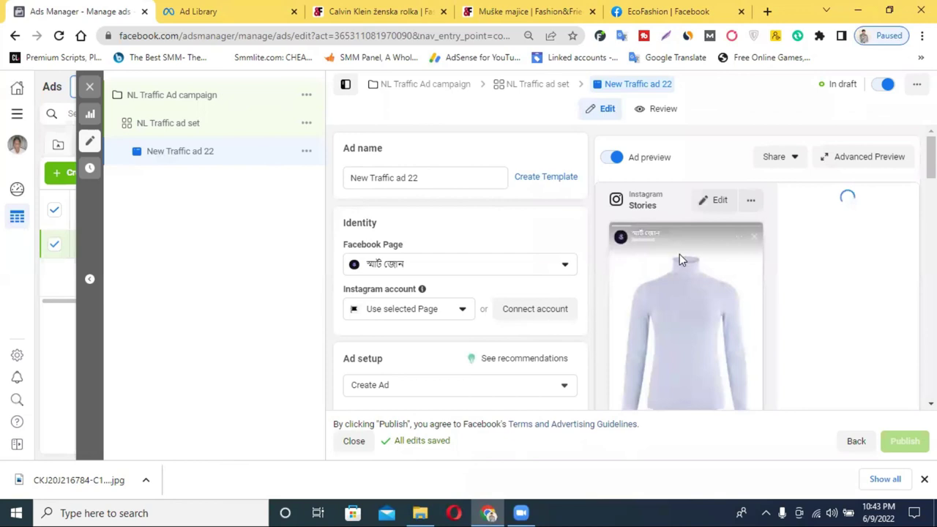
pyautogui.scroll(-1, 684, 249)
pyautogui.scroll(-6, 688, 249)
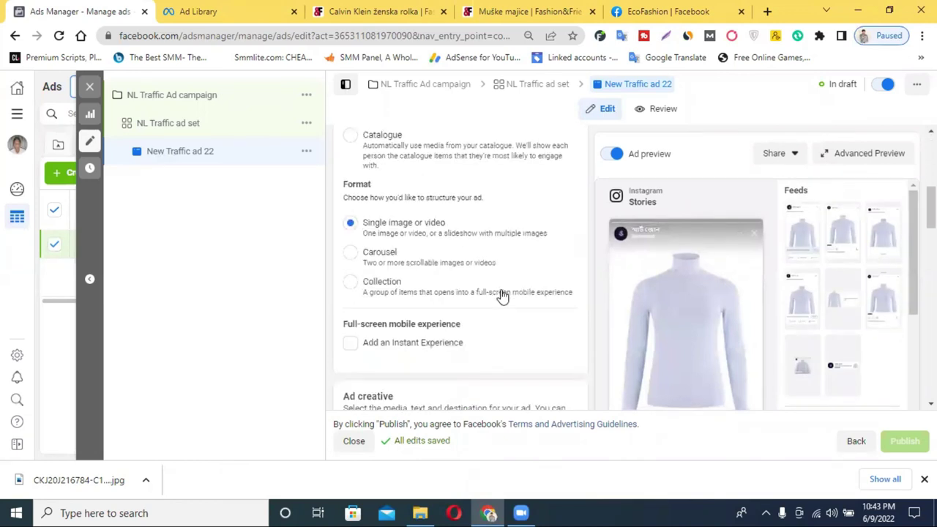
pyautogui.scroll(-9, 502, 296)
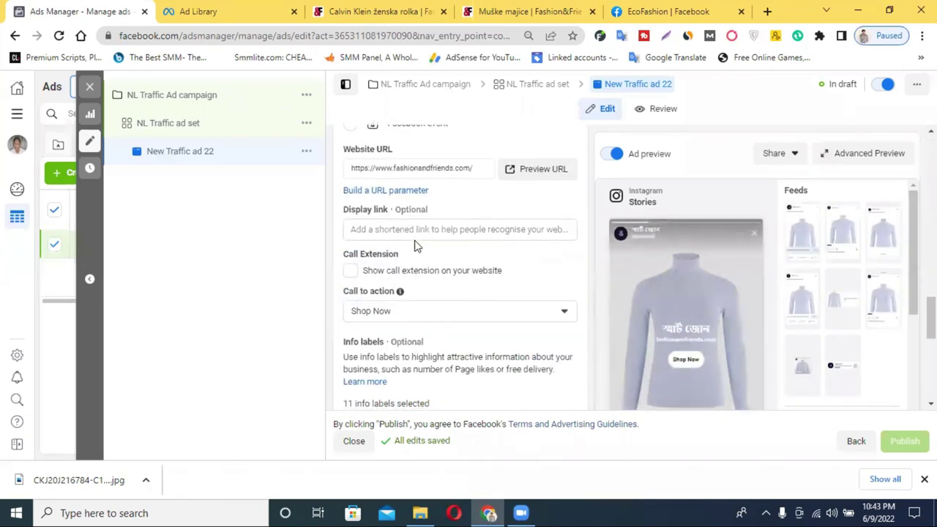
pyautogui.scroll(2, 410, 247)
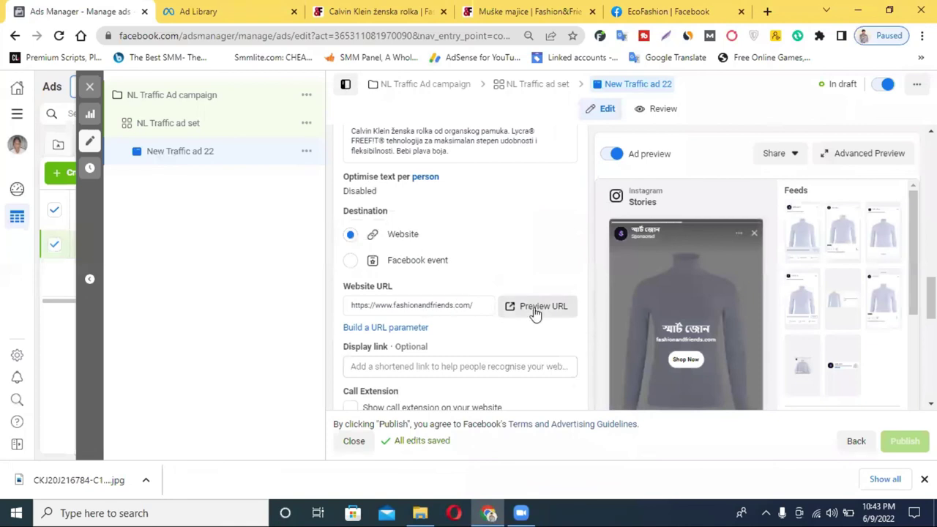
pyautogui.scroll(-2, 443, 320)
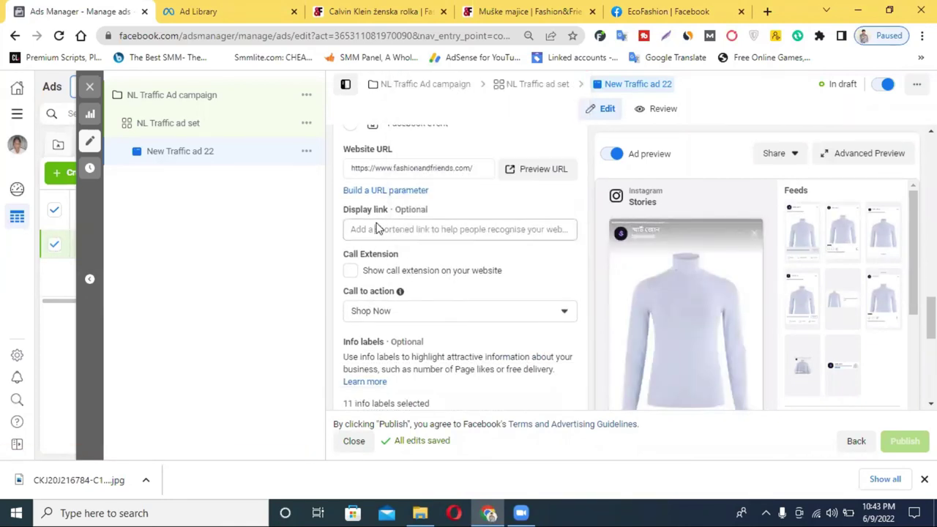
pyautogui.rightClick(386, 229)
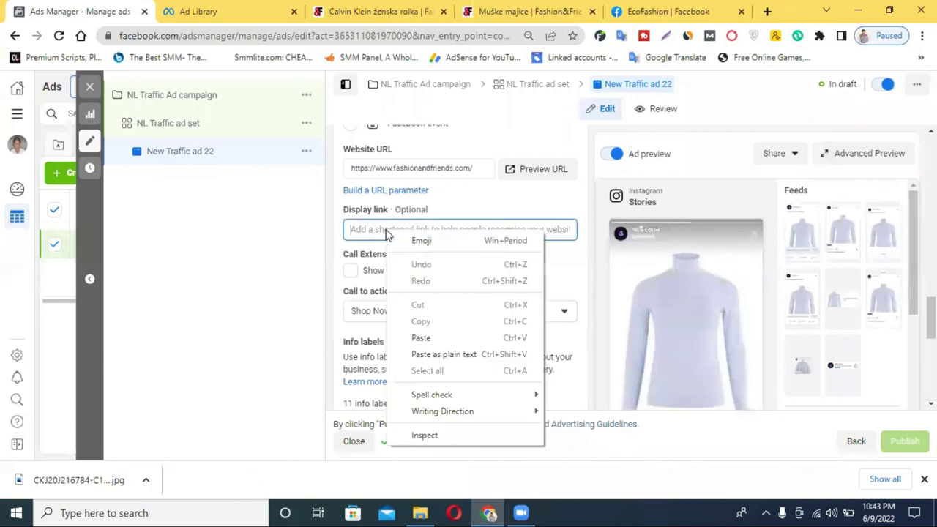
pyautogui.click(421, 338)
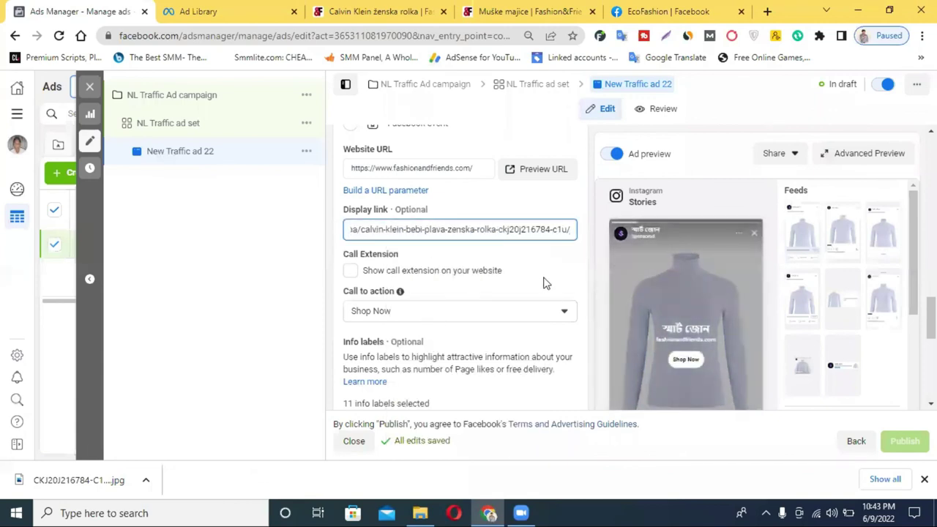
pyautogui.click(545, 281)
# Step: Dismiss the browser's downloads bar and examine the review summary of New Traffic ad 22 down to its ad preview
pyautogui.scroll(-2, 499, 303)
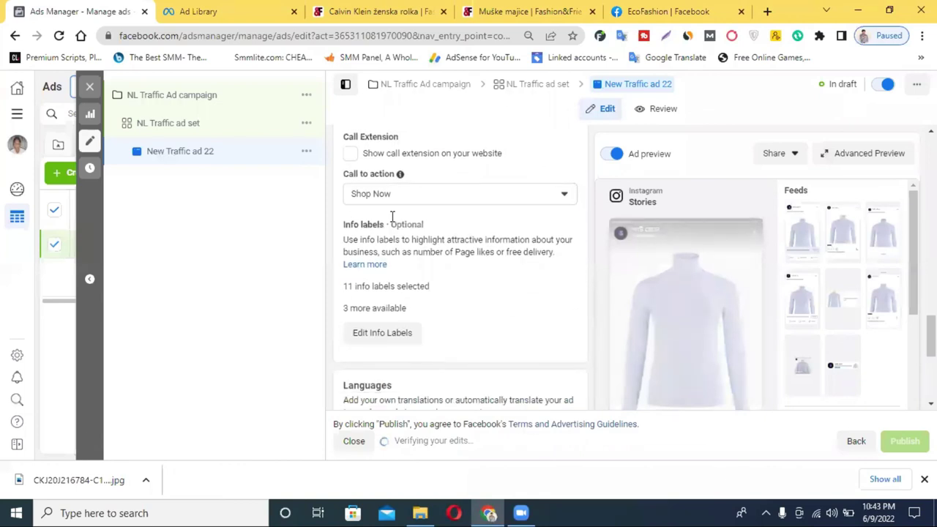
pyautogui.scroll(-4, 443, 248)
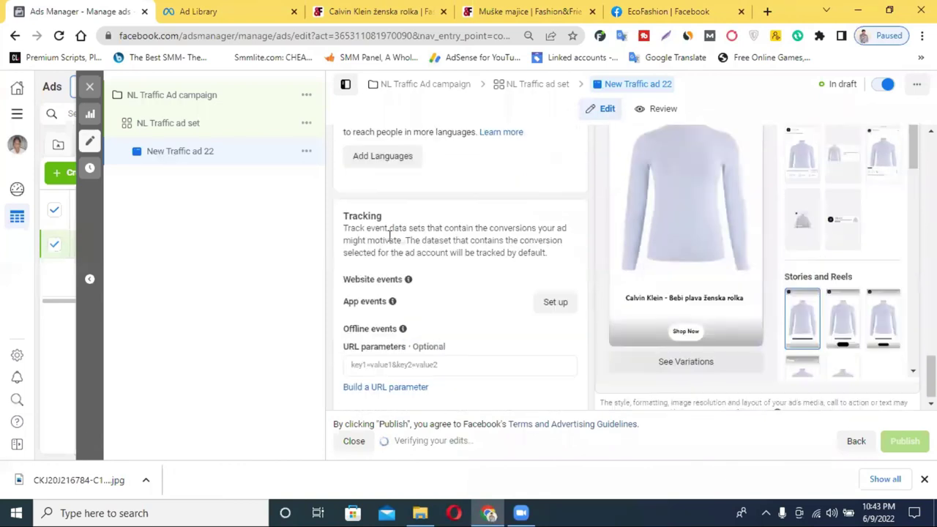
pyautogui.scroll(2, 414, 296)
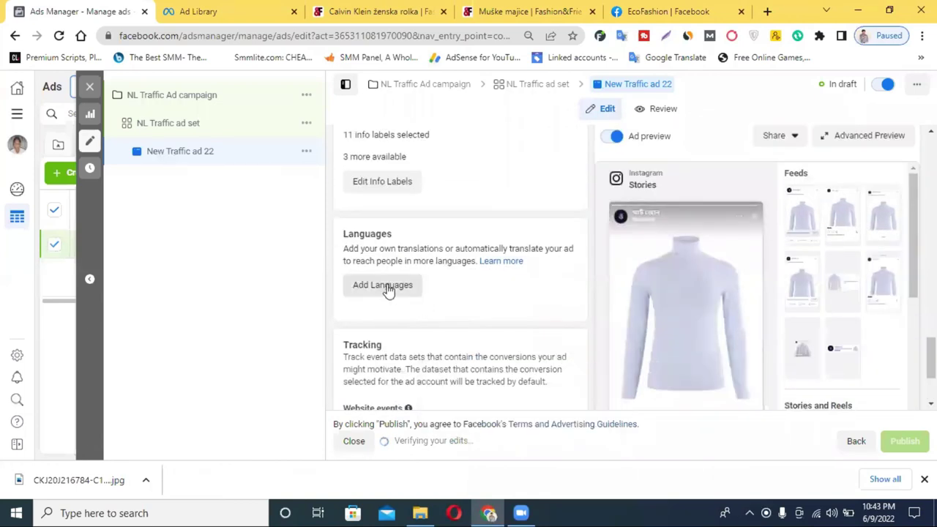
pyautogui.scroll(-2, 516, 284)
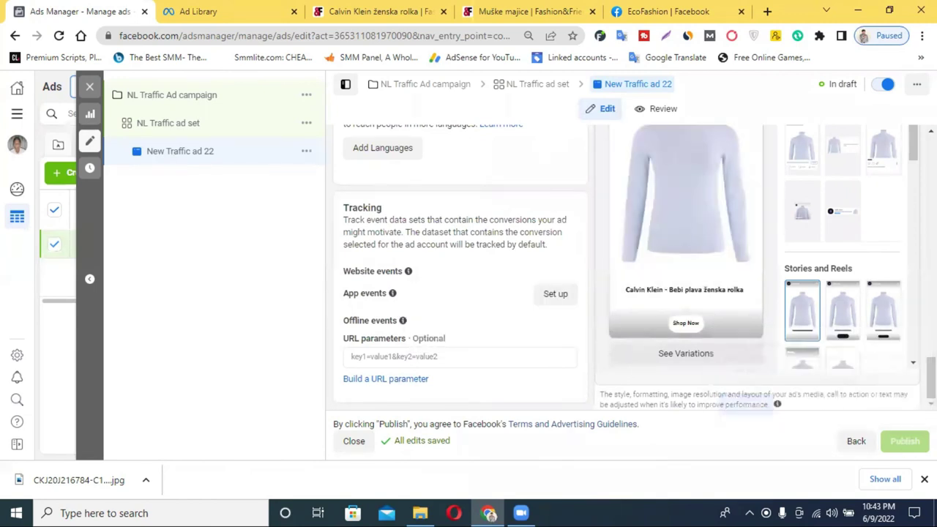
pyautogui.click(924, 479)
pyautogui.scroll(4, 790, 311)
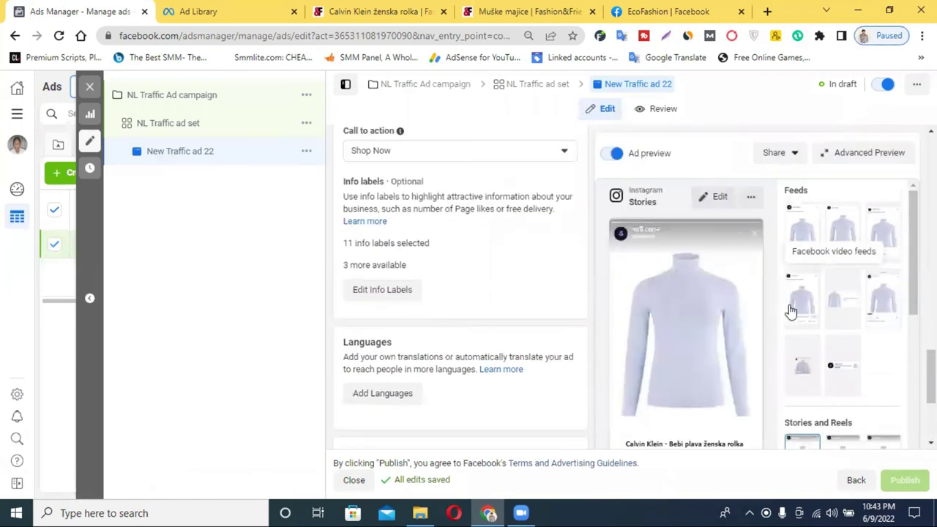
pyautogui.scroll(10, 560, 290)
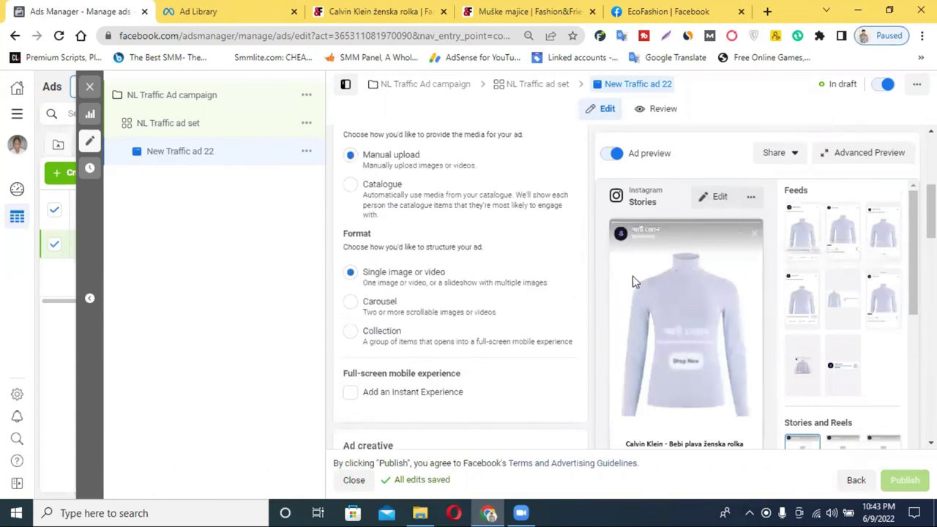
pyautogui.click(660, 111)
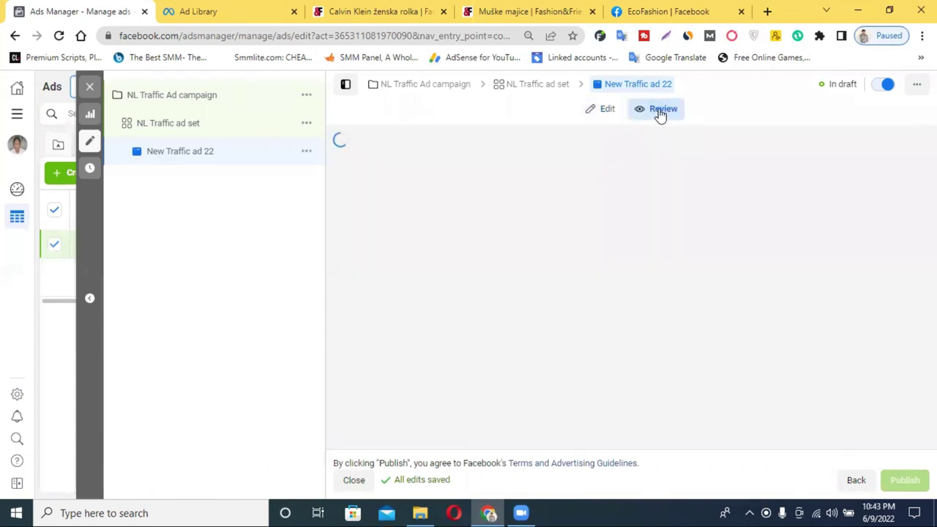
pyautogui.scroll(-3, 585, 220)
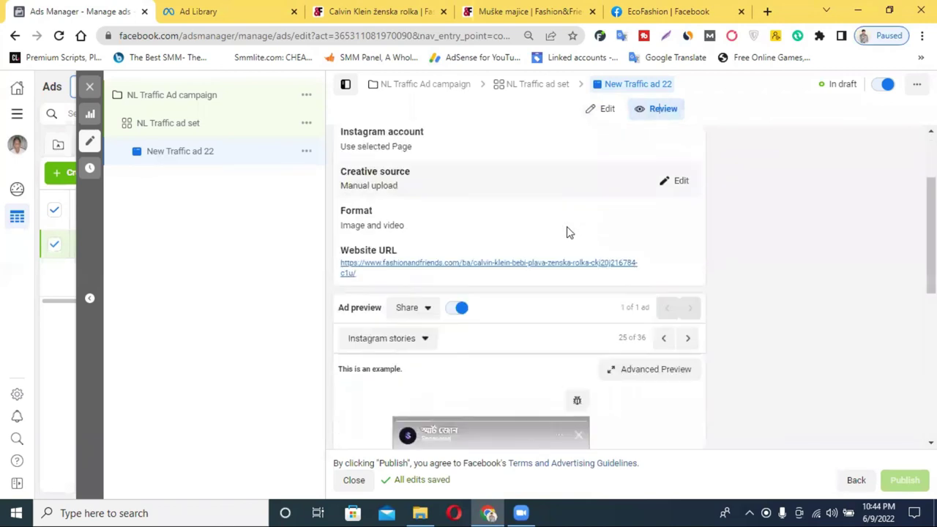
# Step: Examine the Instagram stories preview of New Traffic ad 22, including its page name, sweater image, website link and Shop Now call to action
pyautogui.scroll(-5, 620, 226)
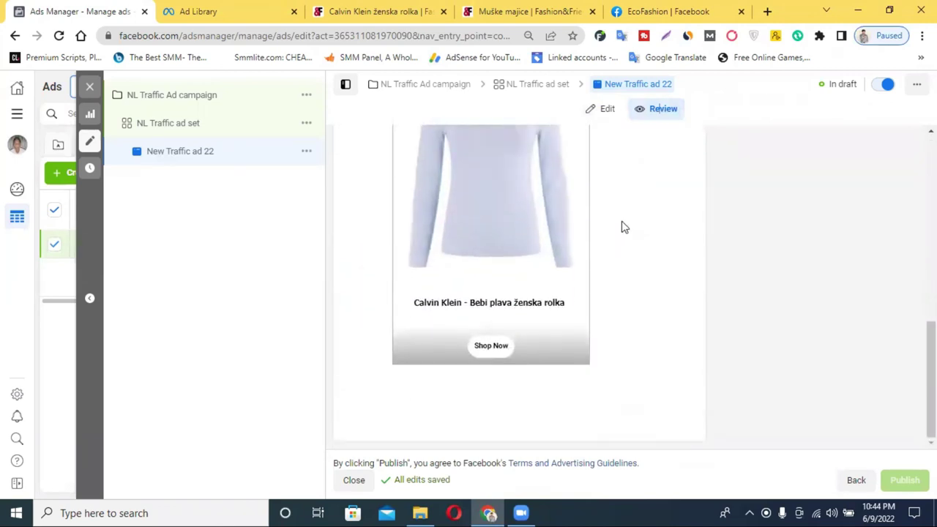
pyautogui.scroll(5, 563, 333)
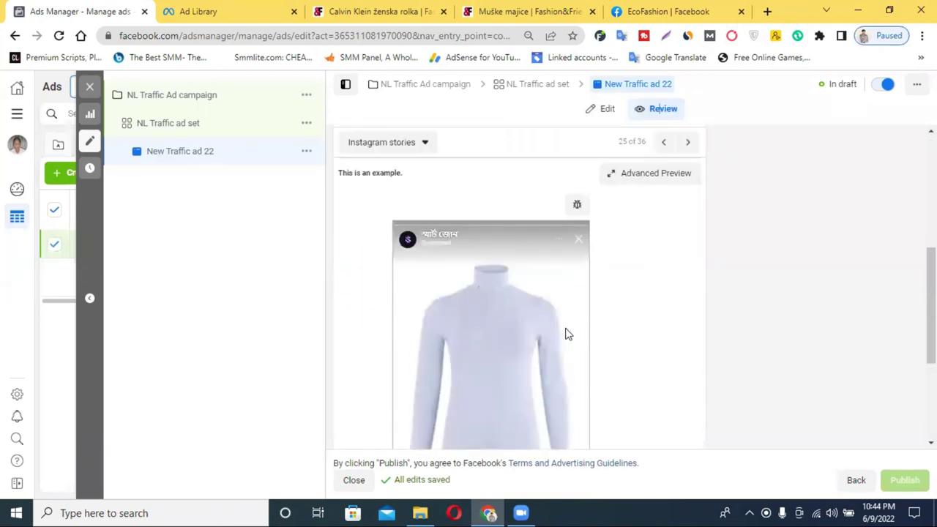
pyautogui.scroll(1, 567, 329)
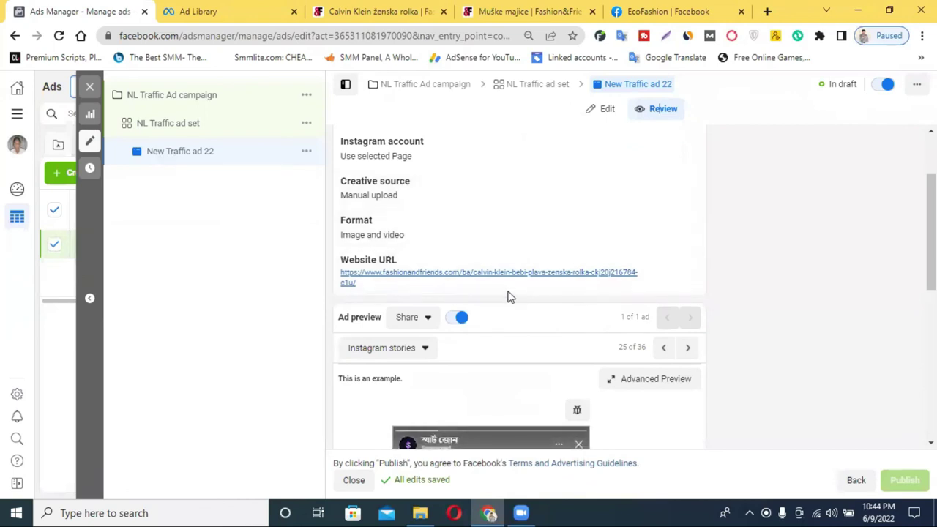
pyautogui.scroll(1, 450, 232)
pyautogui.scroll(-7, 556, 285)
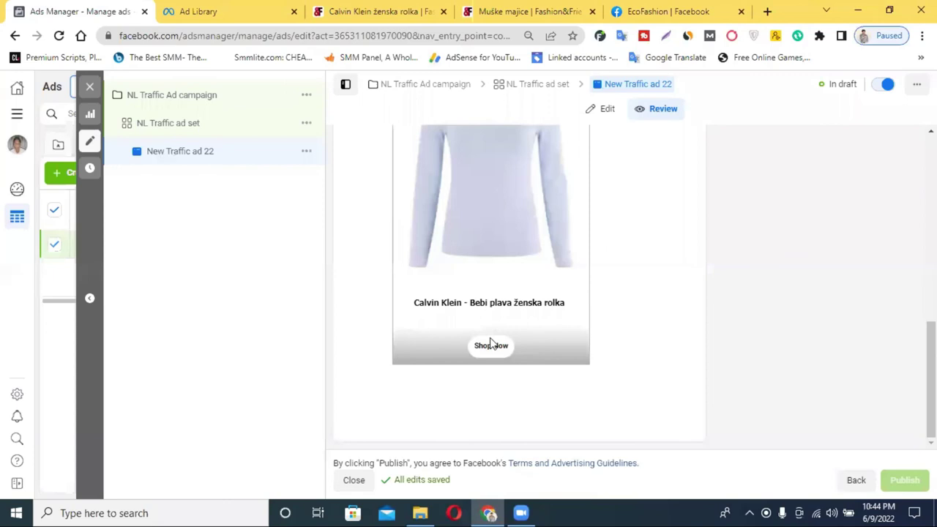
pyautogui.scroll(3, 476, 344)
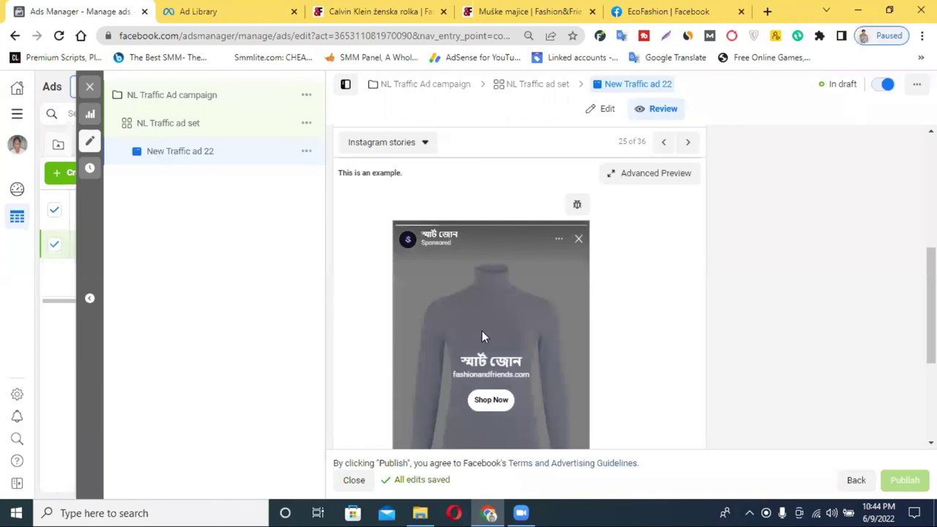
pyautogui.scroll(1, 482, 337)
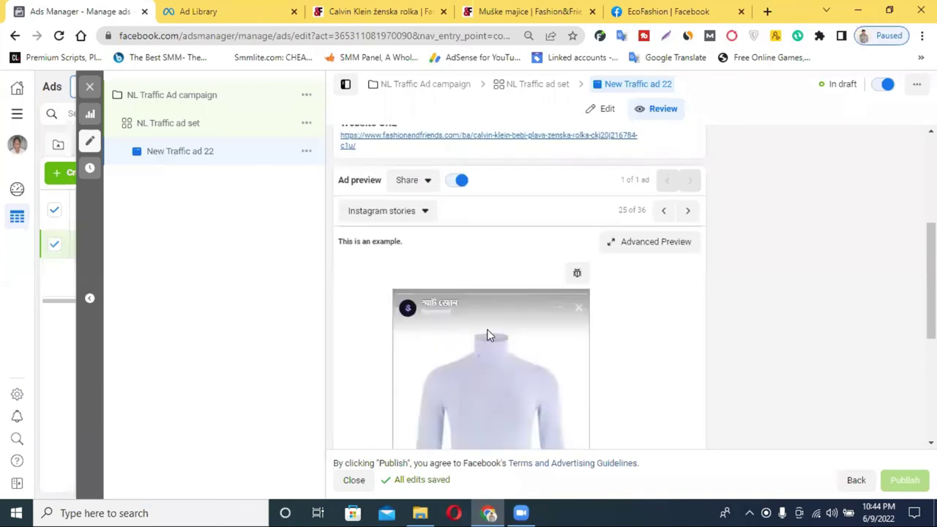
pyautogui.scroll(-4, 489, 335)
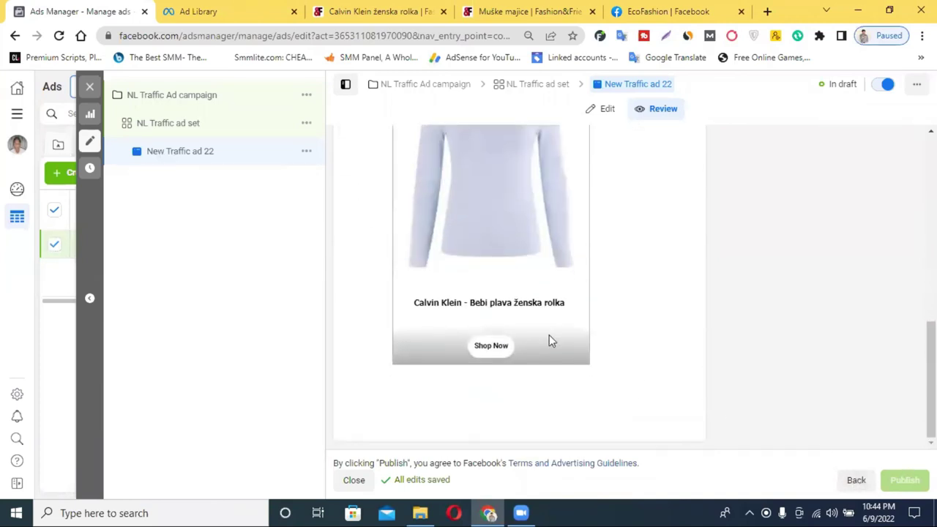
pyautogui.scroll(4, 695, 253)
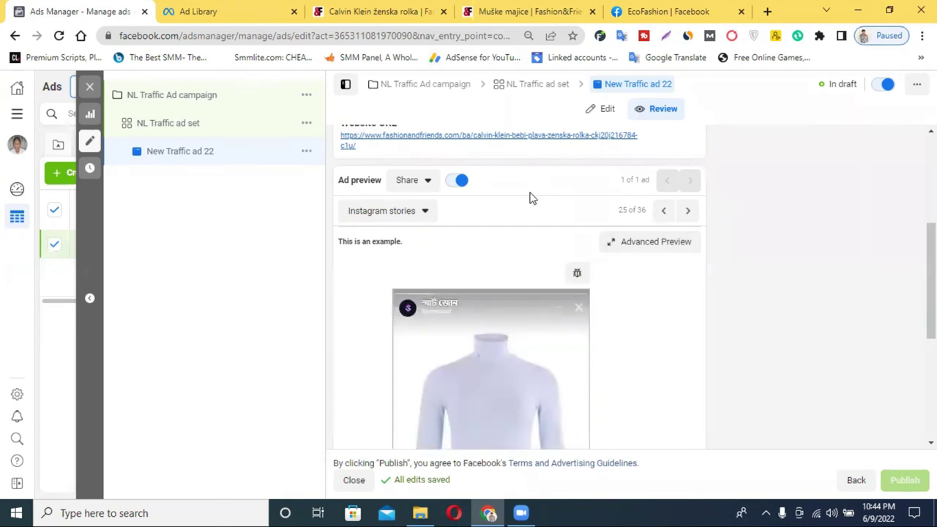
# Step: Switch the ad preview to Mobile Feed and examine its primary text, image, headline and Shop Now call to action
pyautogui.click(423, 212)
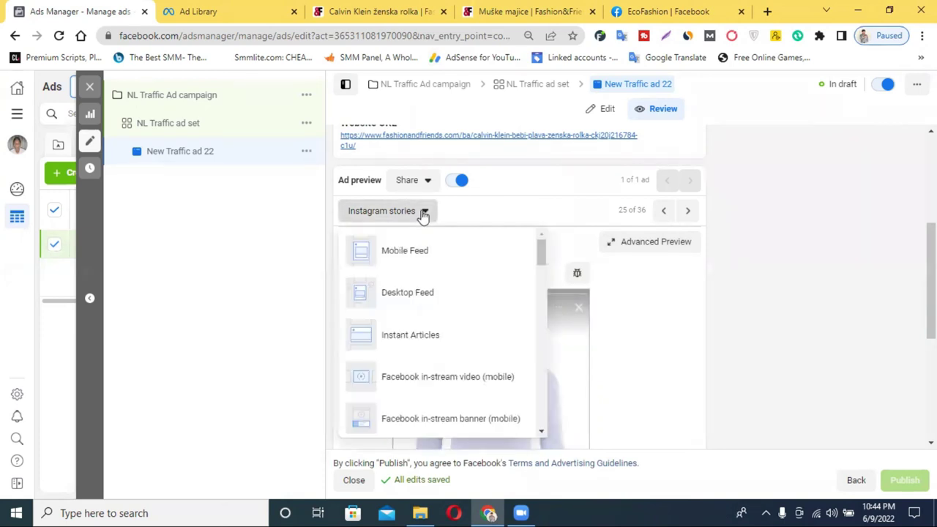
pyautogui.press('Return')
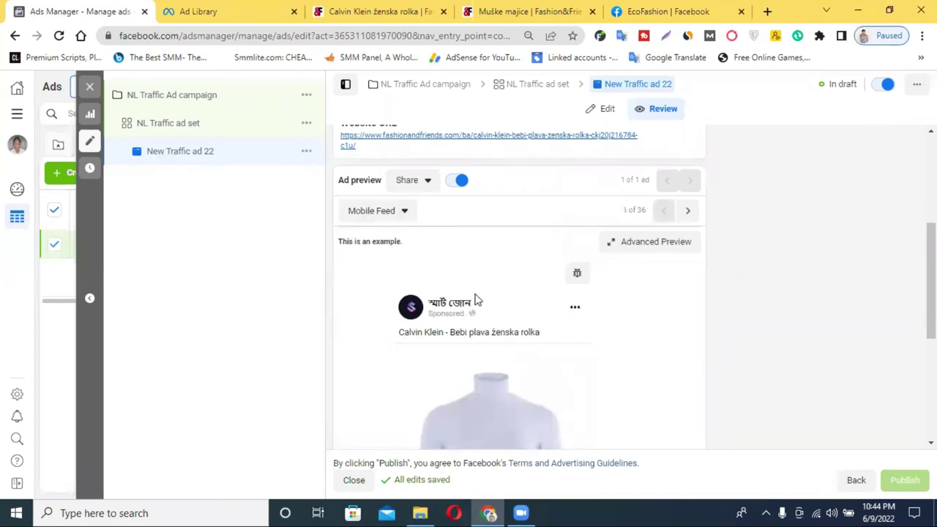
pyautogui.scroll(-2, 528, 306)
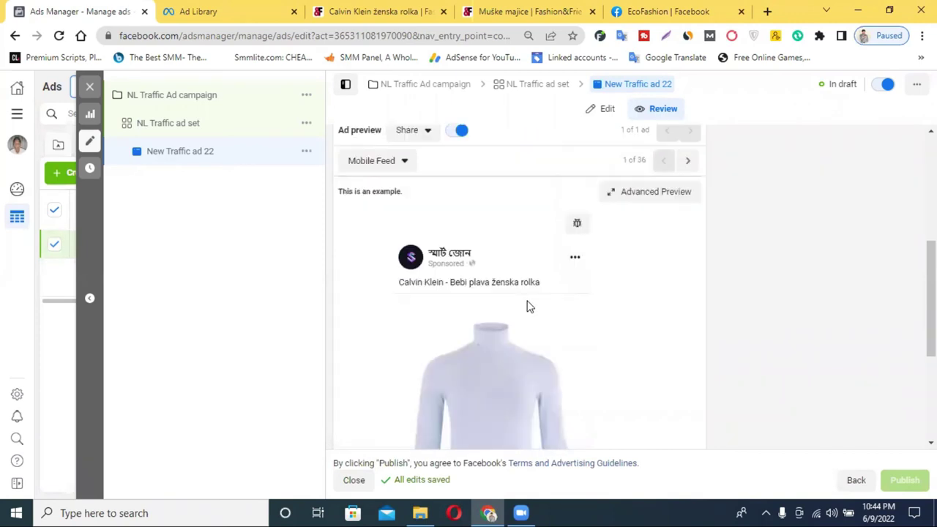
pyautogui.scroll(-2, 519, 303)
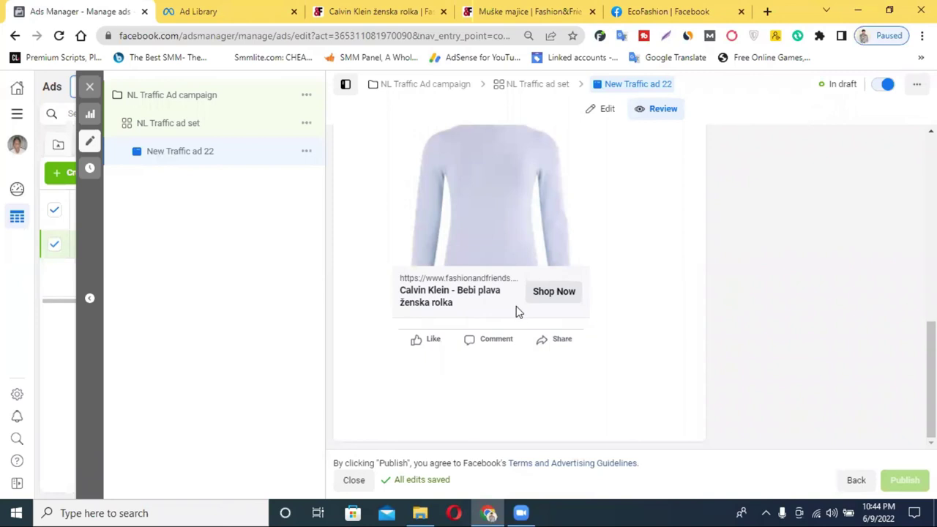
pyautogui.scroll(4, 561, 316)
pyautogui.scroll(-3, 548, 379)
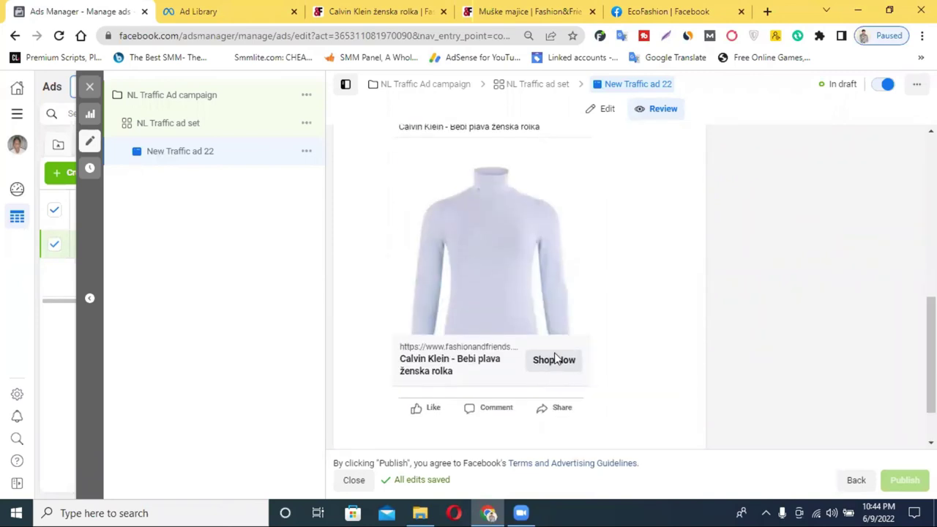
pyautogui.scroll(4, 554, 358)
# Step: Browse the available placement previews, switch the ad preview to Messenger inbox and examine how the ad appears there
pyautogui.click(366, 210)
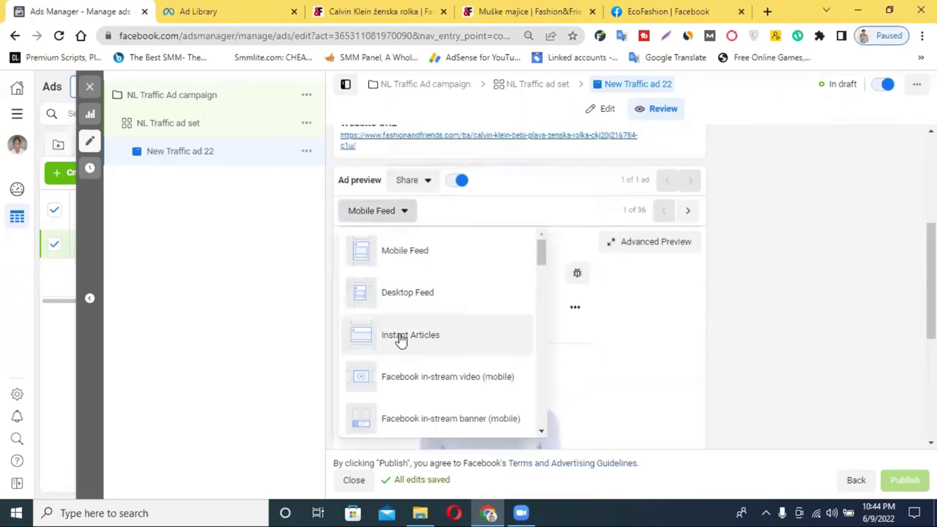
pyautogui.scroll(-2, 450, 348)
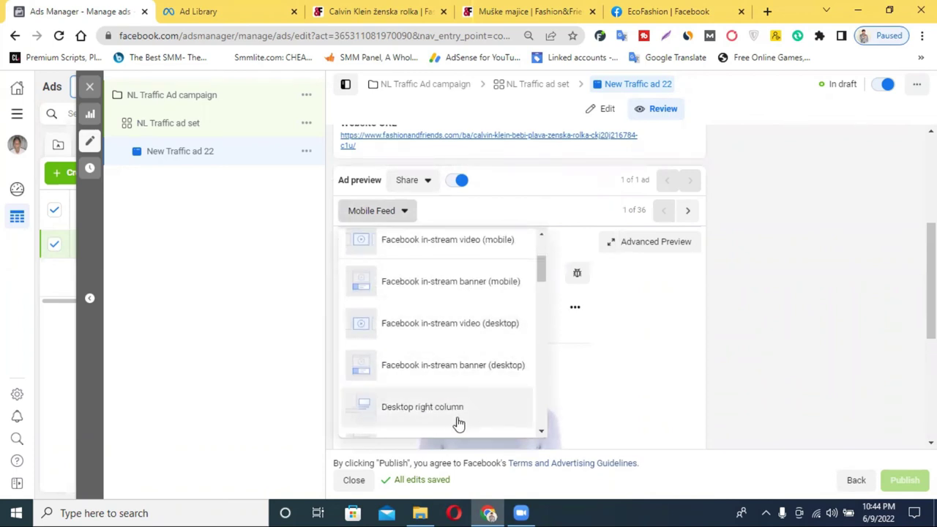
pyautogui.scroll(-2, 448, 366)
pyautogui.scroll(-10, 433, 403)
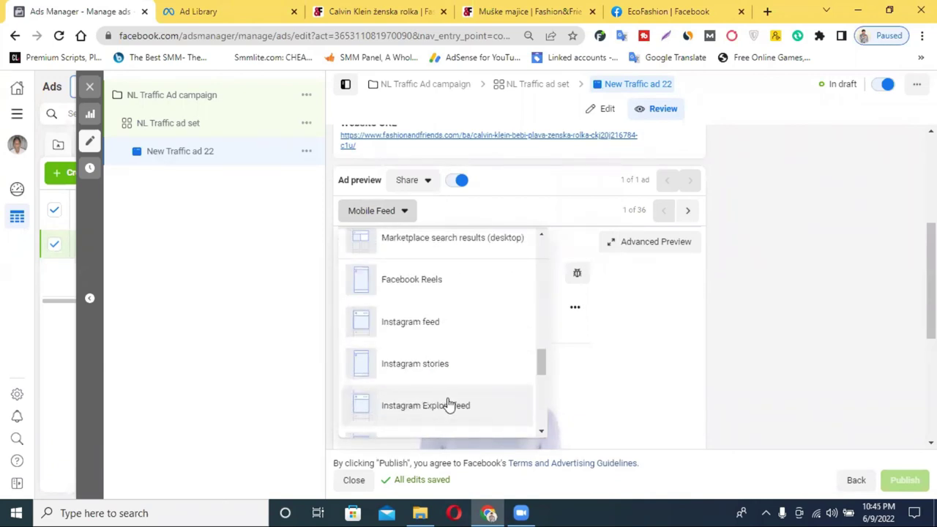
pyautogui.scroll(-10, 453, 395)
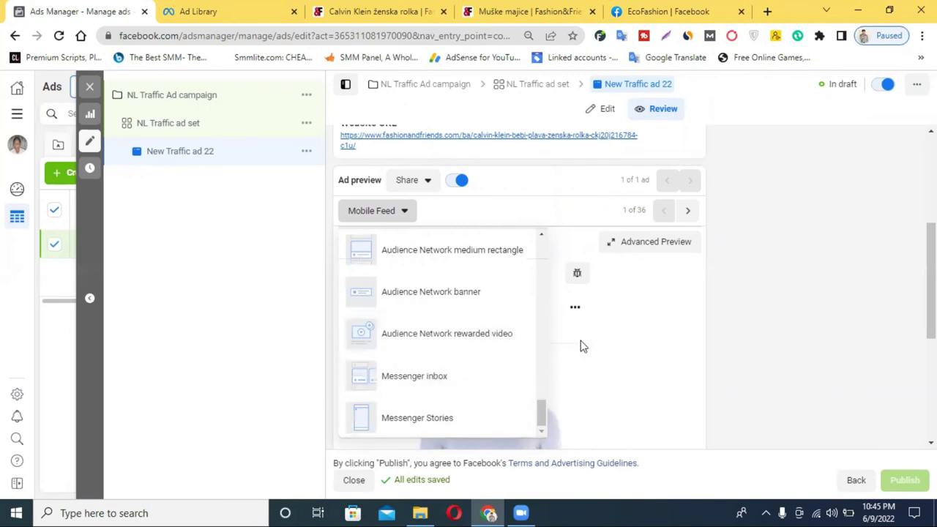
pyautogui.click(453, 381)
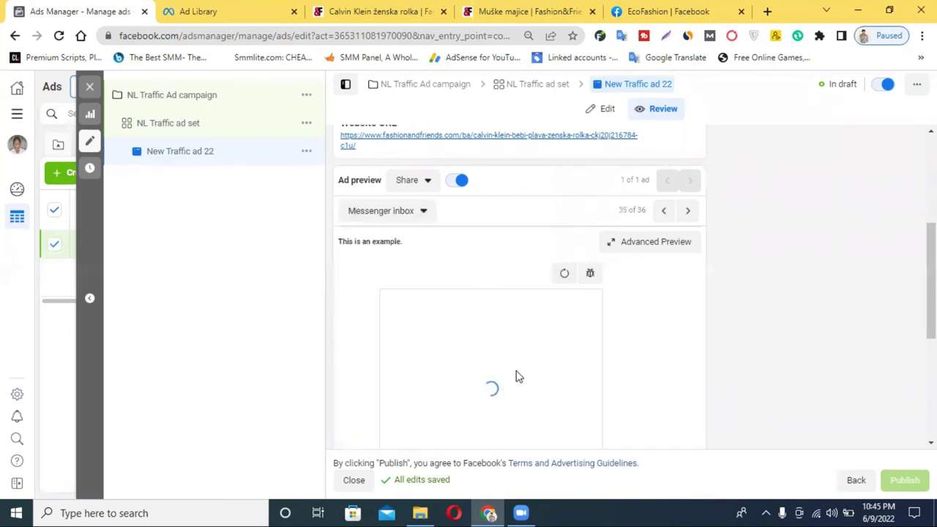
pyautogui.scroll(-2, 525, 370)
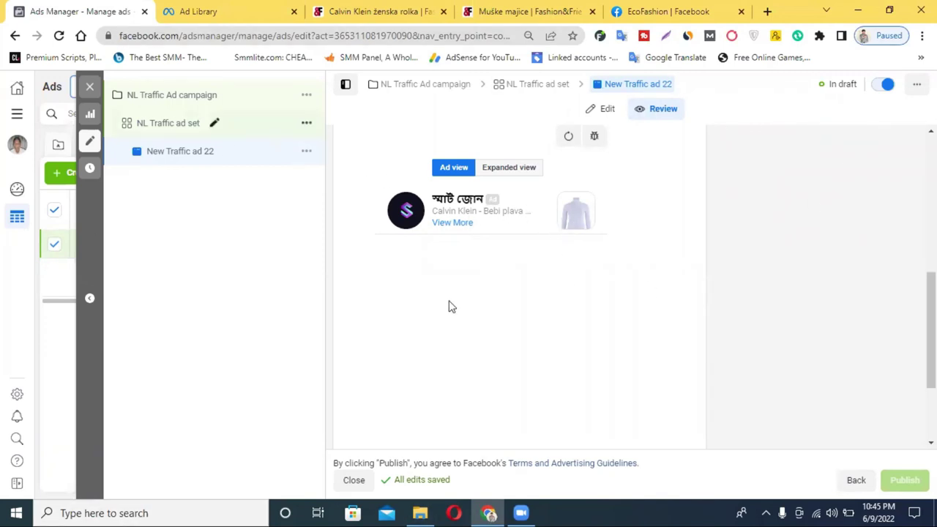
pyautogui.scroll(3, 634, 427)
pyautogui.scroll(-6, 635, 422)
pyautogui.scroll(3, 636, 422)
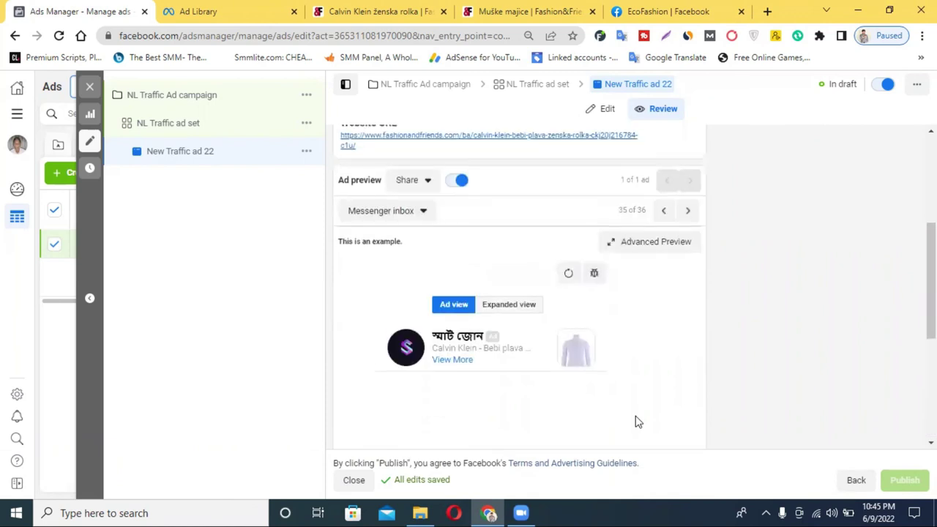